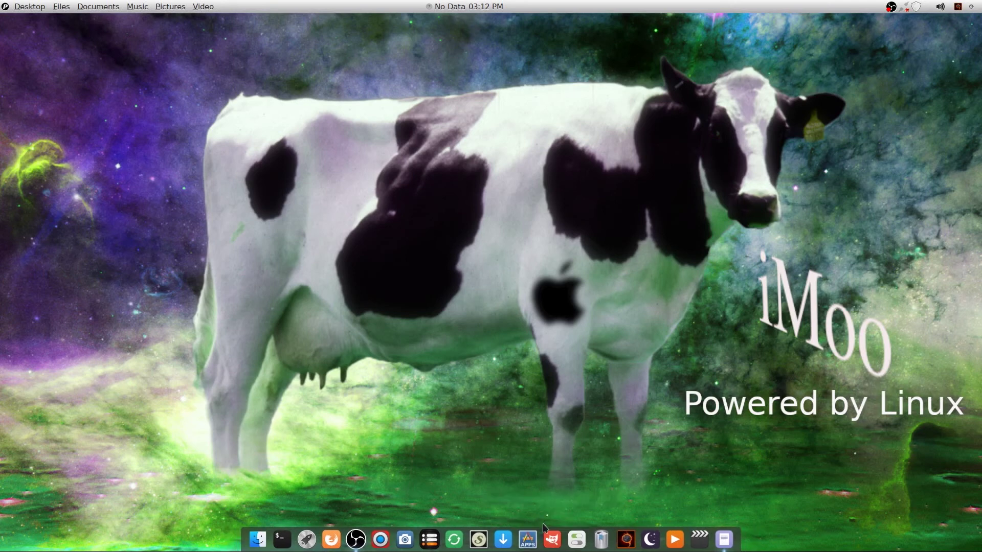
Launch GIMP and open the recently used image cowhead2.jpeg
{"action": "left_click", "coordinate": [555, 545]}
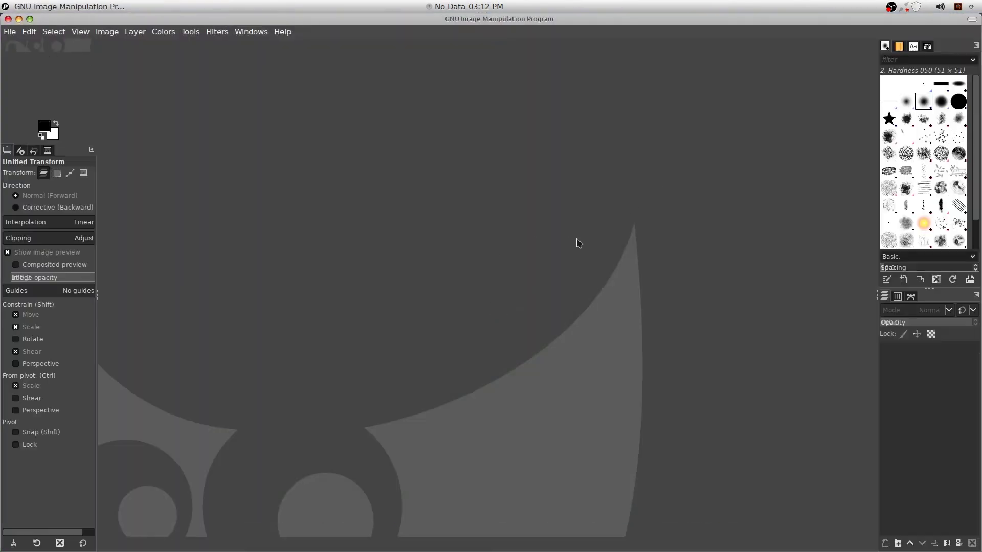
{"action": "left_click", "coordinate": [8, 32]}
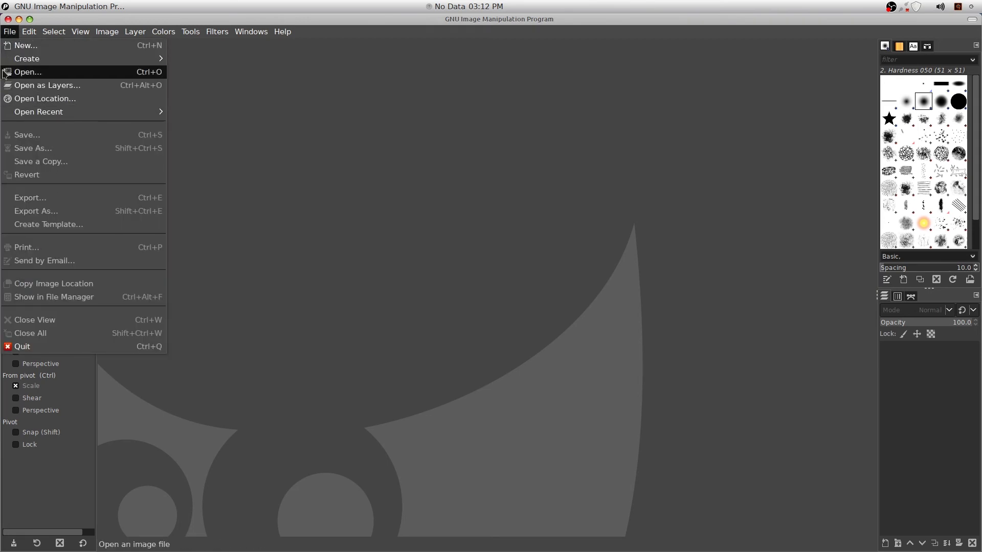
{"action": "left_click", "coordinate": [15, 73]}
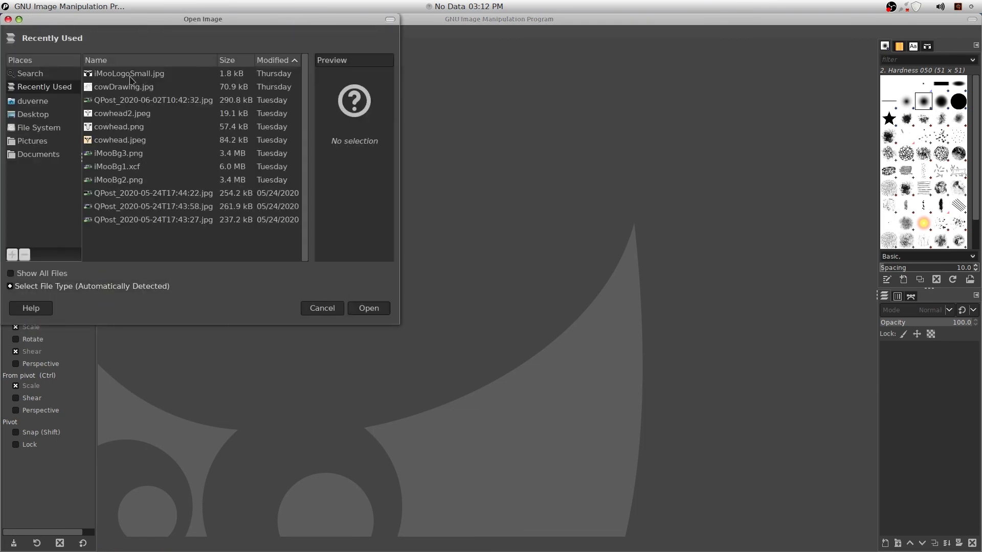
{"action": "left_click", "coordinate": [110, 113]}
{"action": "left_click", "coordinate": [377, 312]}
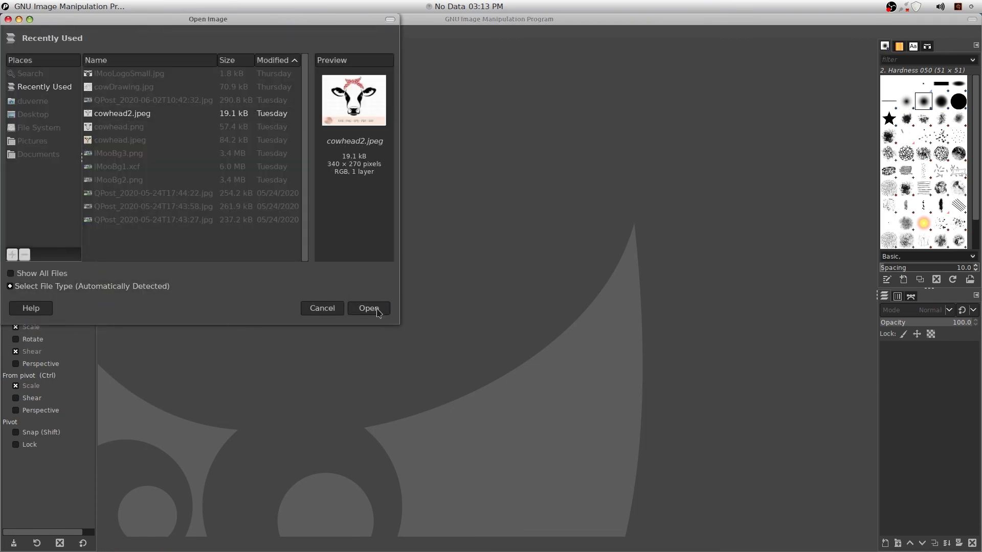
{"action": "left_click", "coordinate": [547, 342]}
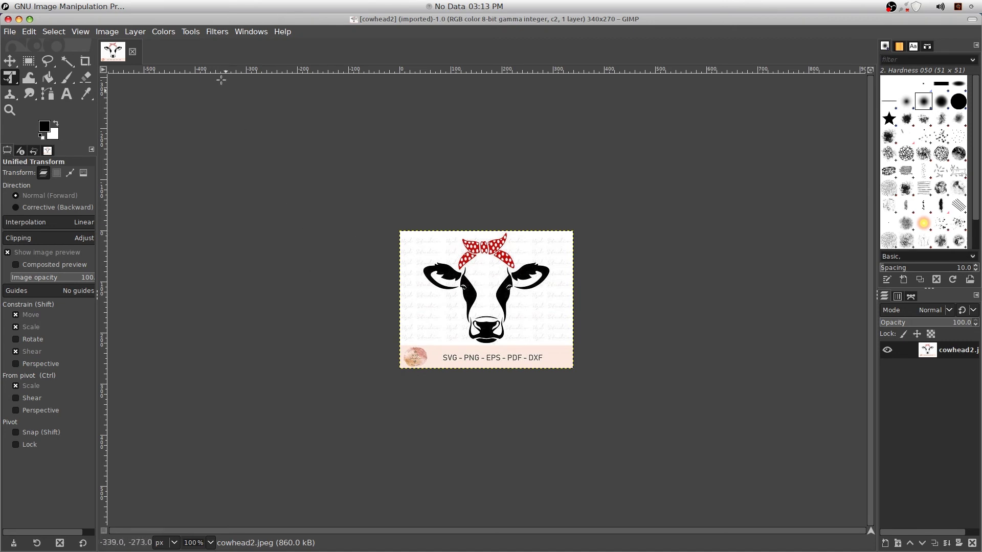
Export the image to the Downloads folder as cowhead2.txt in Text file format
{"action": "left_click", "coordinate": [9, 32]}
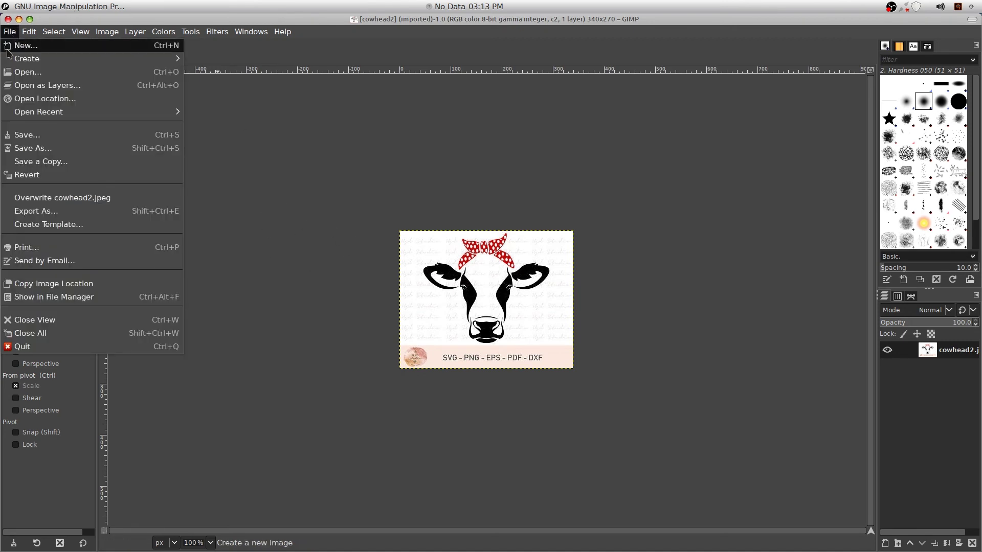
{"action": "left_click", "coordinate": [36, 211]}
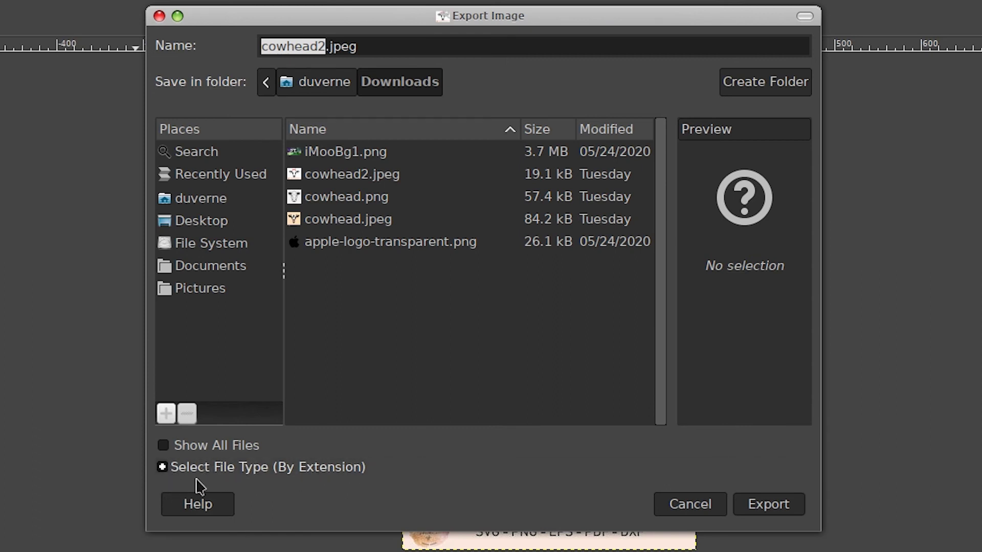
{"action": "left_click", "coordinate": [363, 43]}
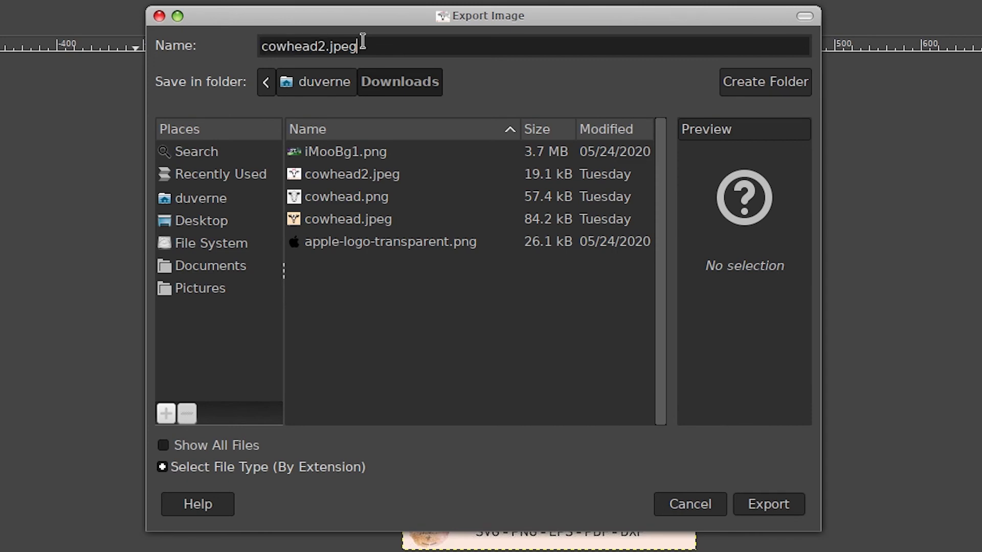
{"action": "key", "text": "BackSpace"}
{"action": "key", "text": "BackSpace"}
{"action": "key", "text": "BackSpace"}
{"action": "key", "text": "BackSpace"}
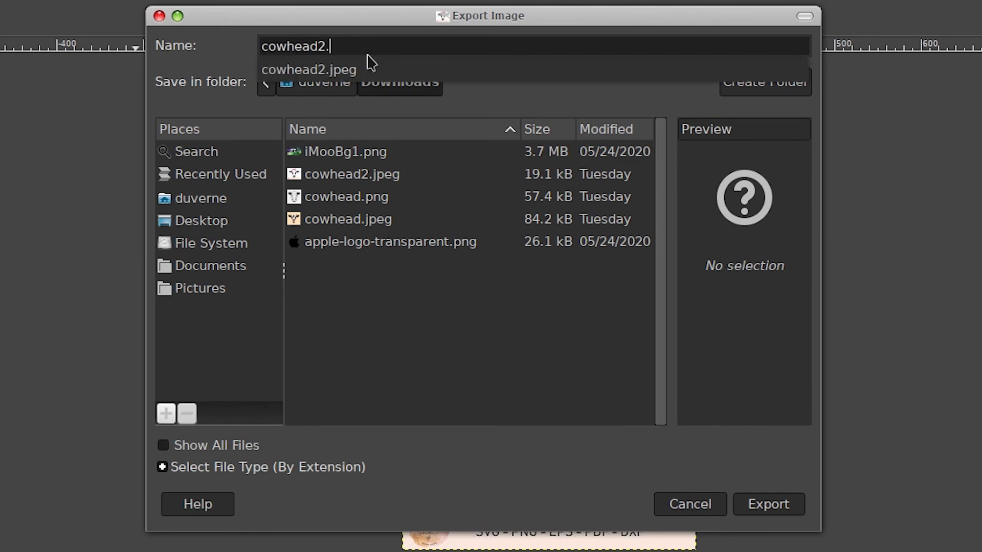
{"action": "type", "text": "txt"}
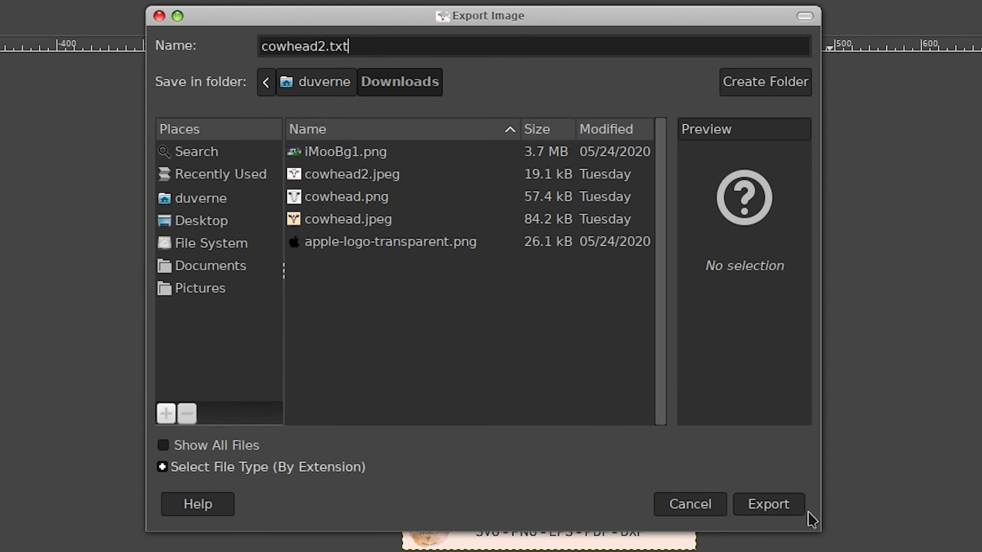
{"action": "left_click", "coordinate": [775, 512]}
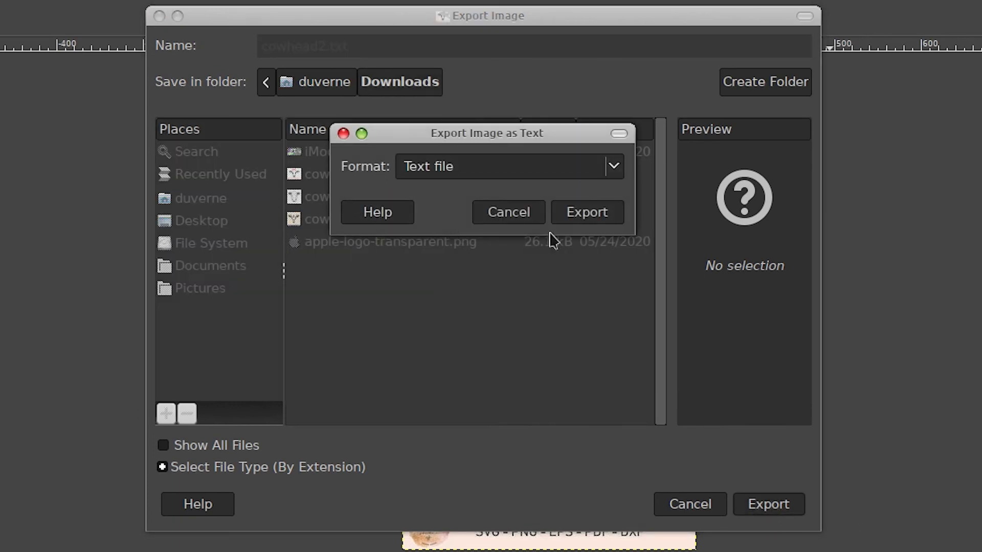
{"action": "left_click", "coordinate": [588, 212]}
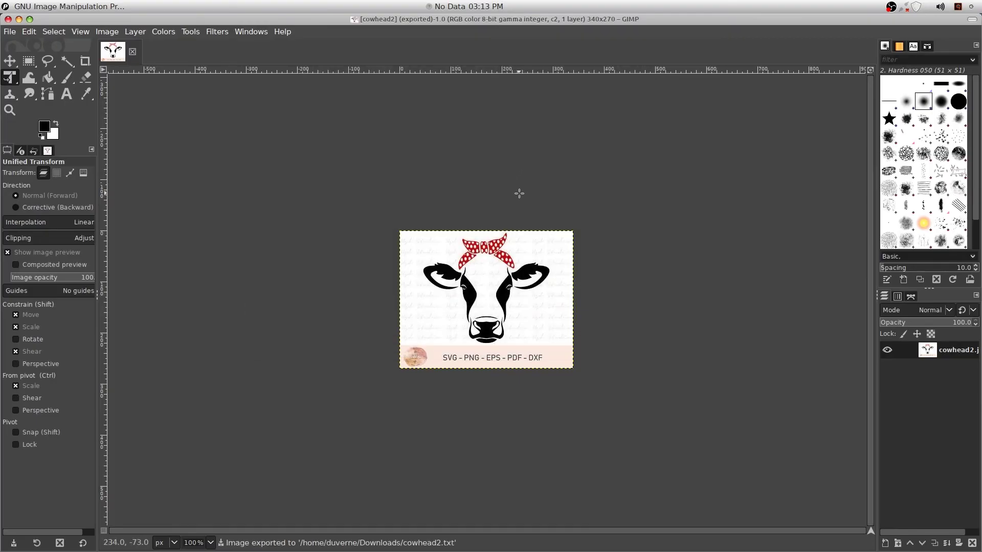
Minimize the image editor and open a file manager window on the home folder
{"action": "left_click", "coordinate": [19, 20]}
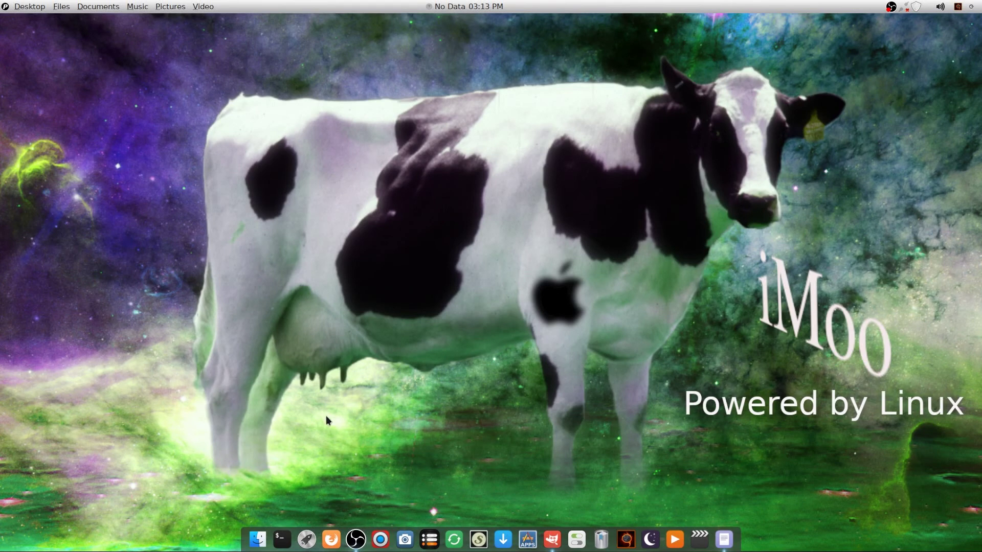
{"action": "left_click", "coordinate": [258, 540]}
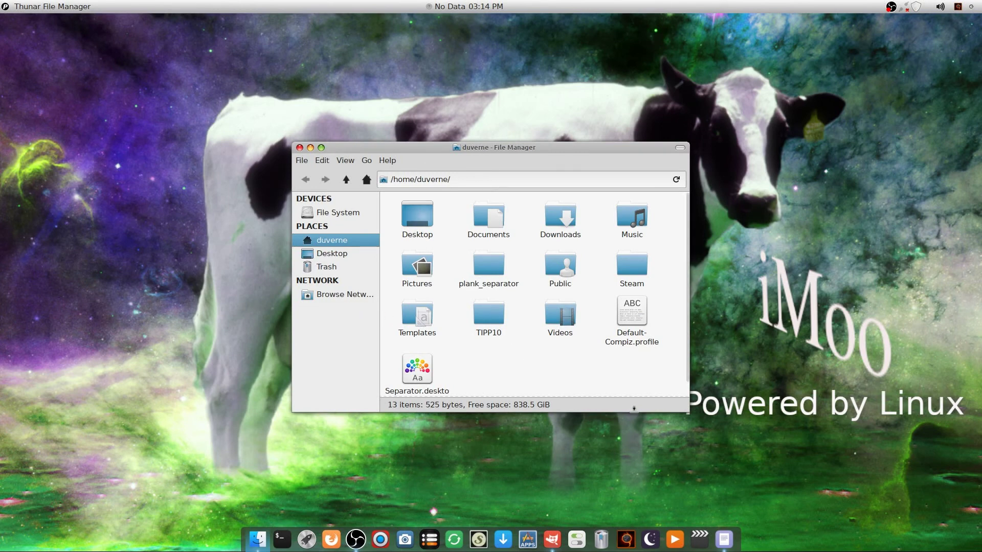
Return to GIMP, check which folder the export was saved in, and minimize it again without exporting
{"action": "left_click", "coordinate": [553, 539]}
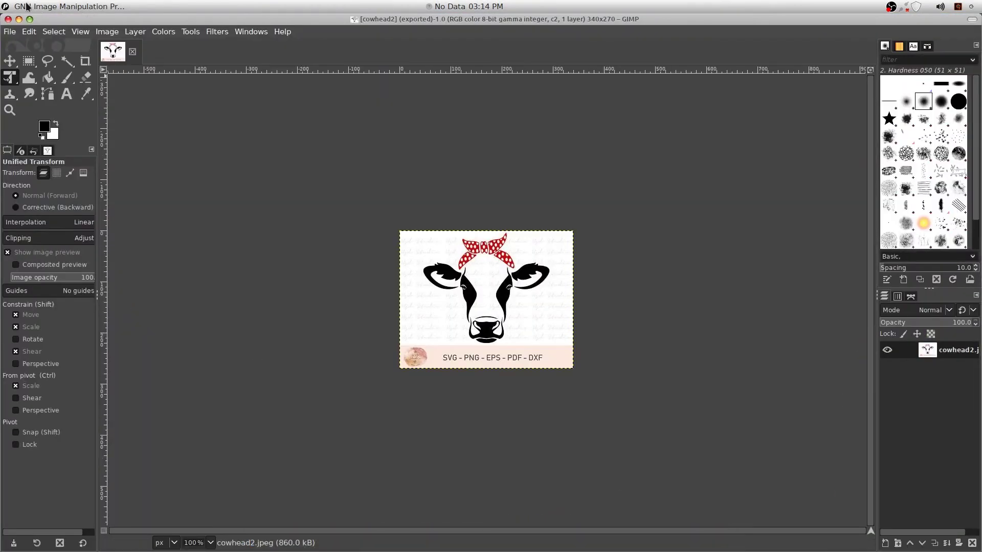
{"action": "left_click", "coordinate": [10, 33]}
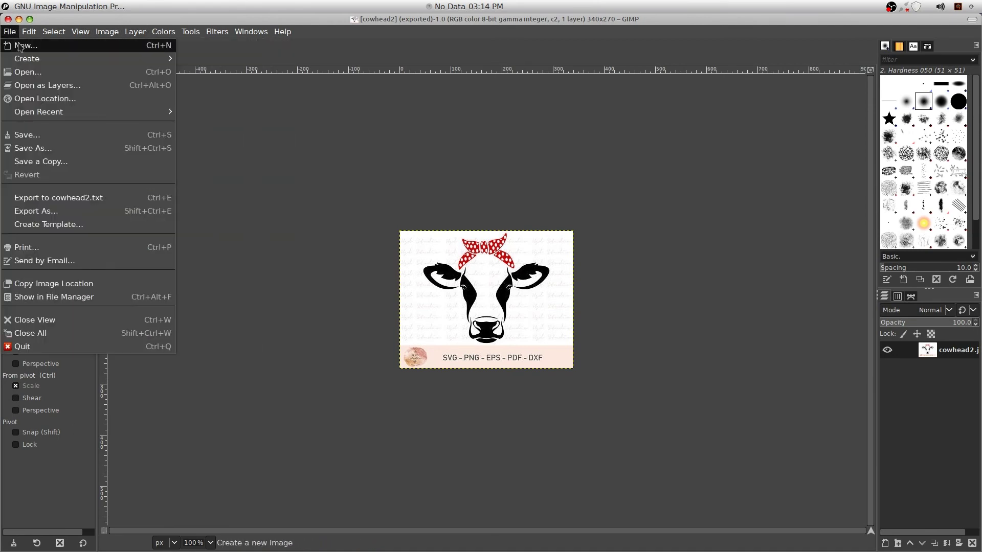
{"action": "left_click", "coordinate": [53, 217]}
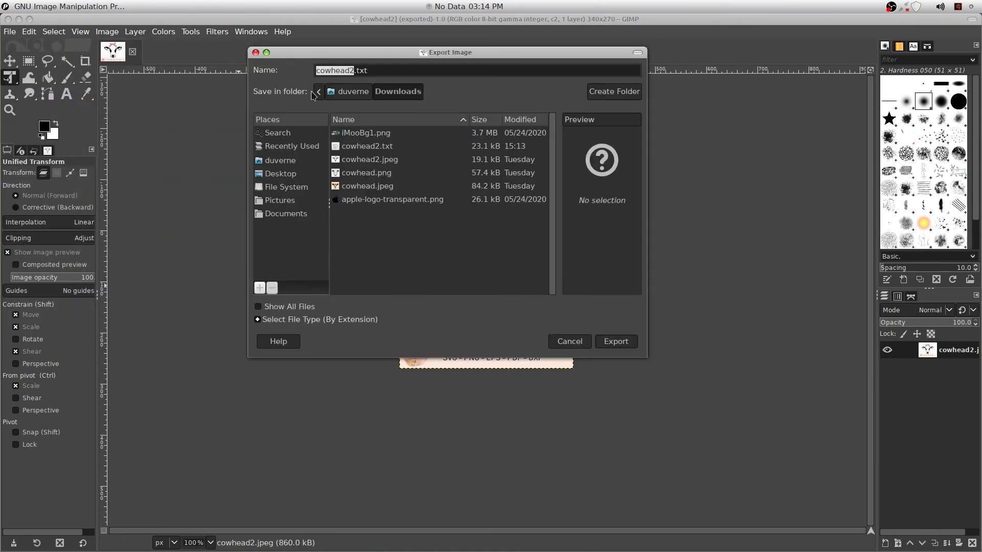
{"action": "left_click", "coordinate": [255, 53]}
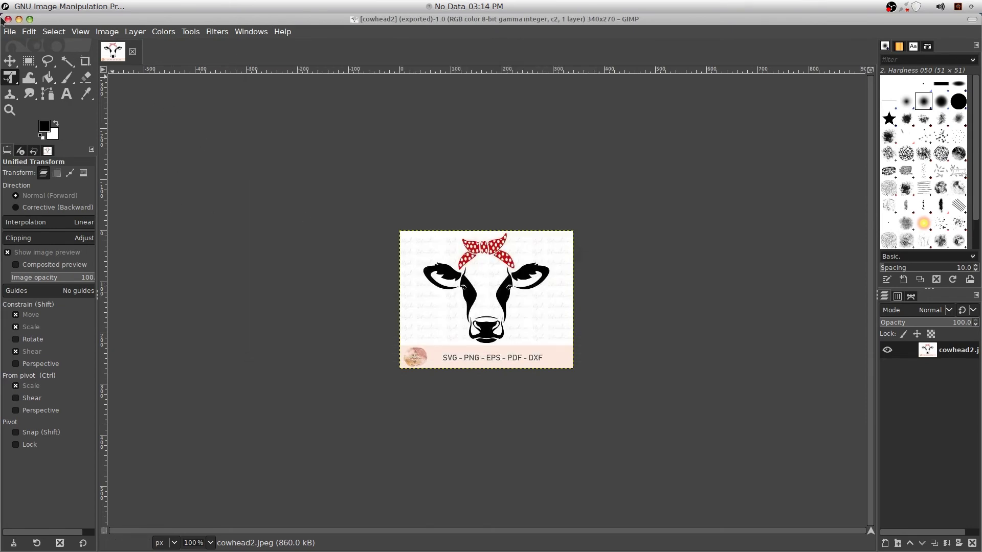
{"action": "left_click", "coordinate": [18, 19]}
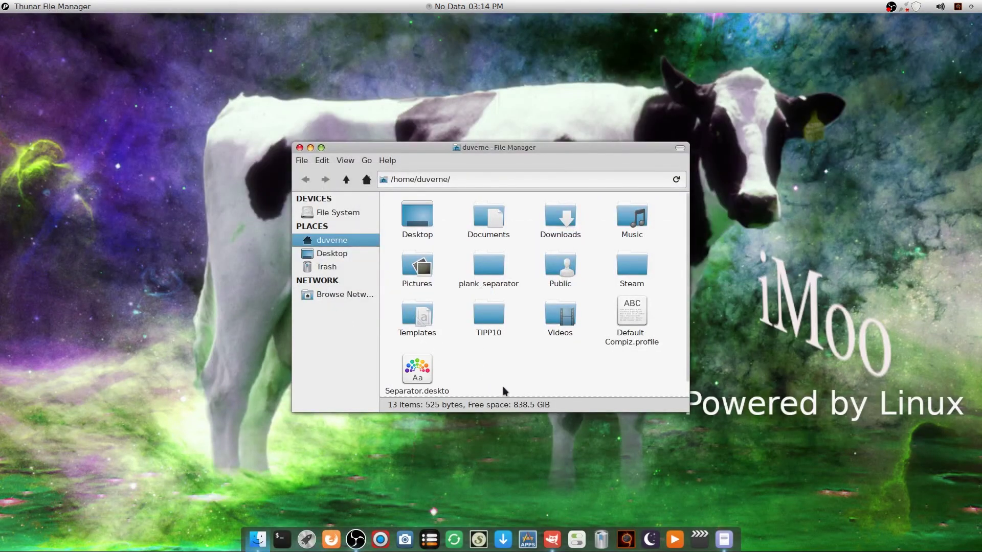
Open cowhead2.txt from the Downloads folder in the text editor and maximize its window
{"action": "left_click", "coordinate": [566, 216]}
{"action": "double_click", "coordinate": [566, 217]}
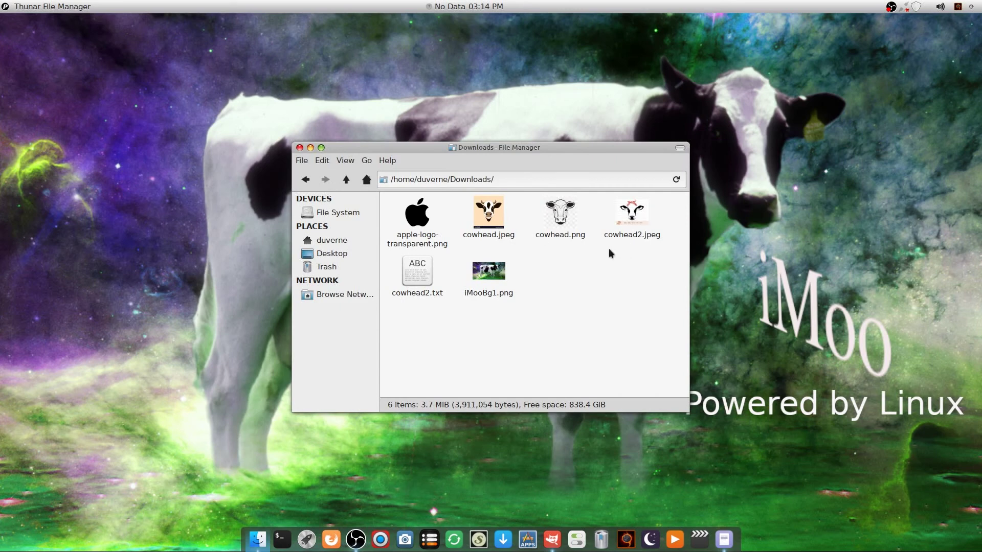
{"action": "double_click", "coordinate": [419, 273]}
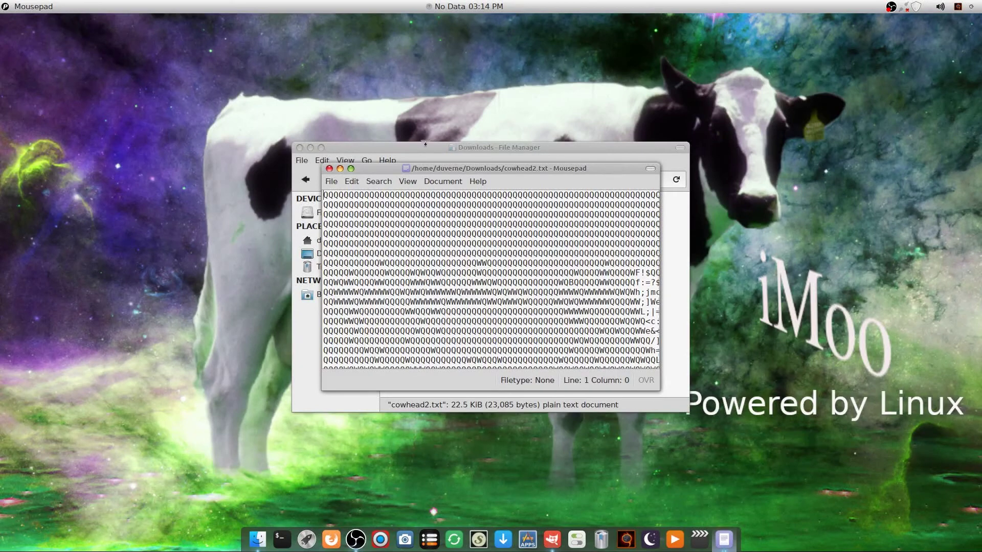
{"action": "left_click", "coordinate": [351, 169]}
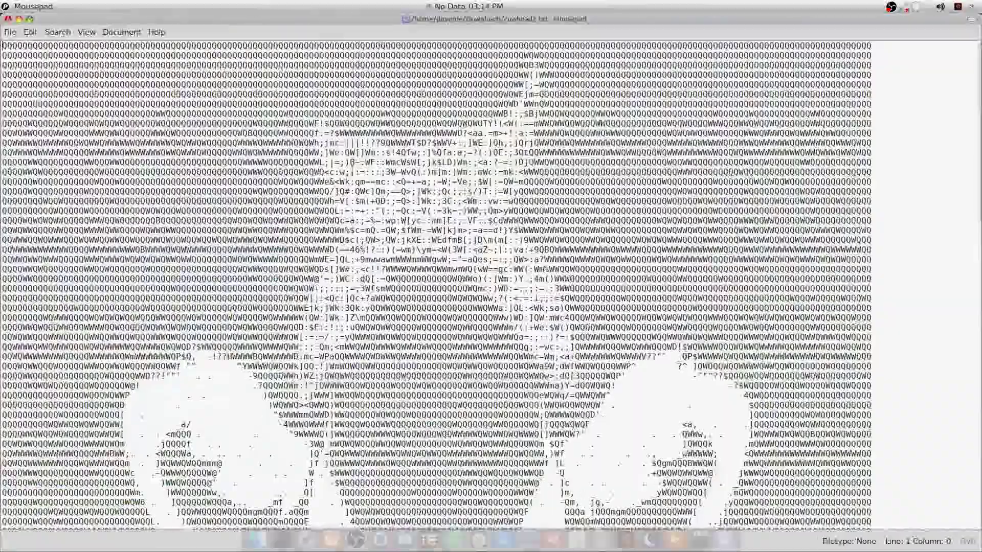
Examine the cow head ASCII art in cowhead2.txt from its first line to its last
{"action": "scroll", "coordinate": [435, 286], "scroll_direction": "down", "scroll_amount": 5}
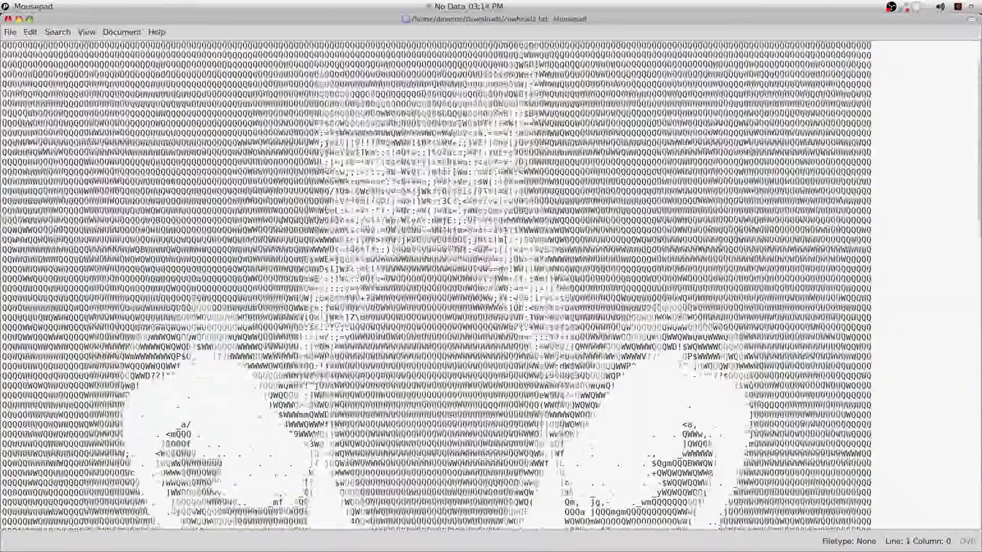
{"action": "scroll", "coordinate": [435, 286], "scroll_direction": "down", "scroll_amount": 10}
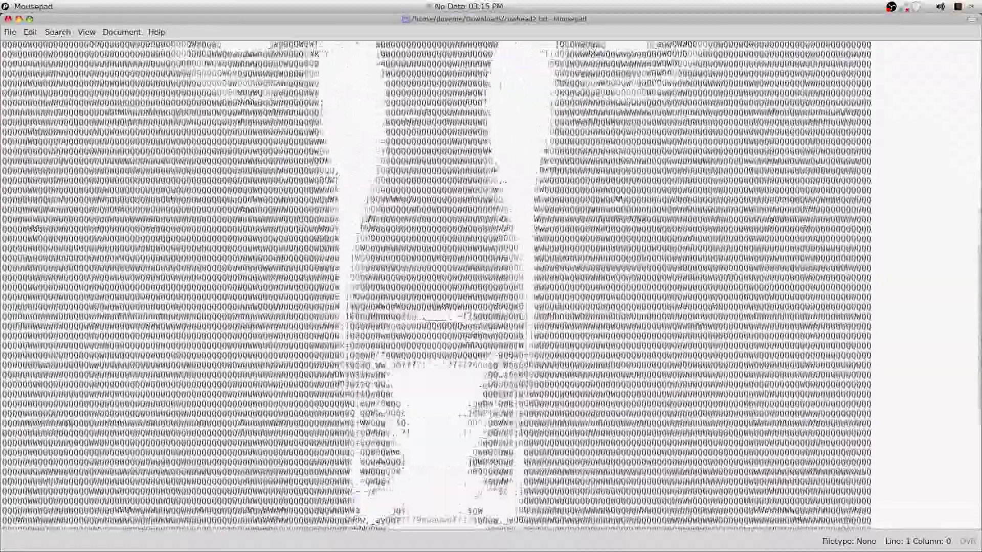
{"action": "scroll", "coordinate": [435, 286], "scroll_direction": "up", "scroll_amount": 15}
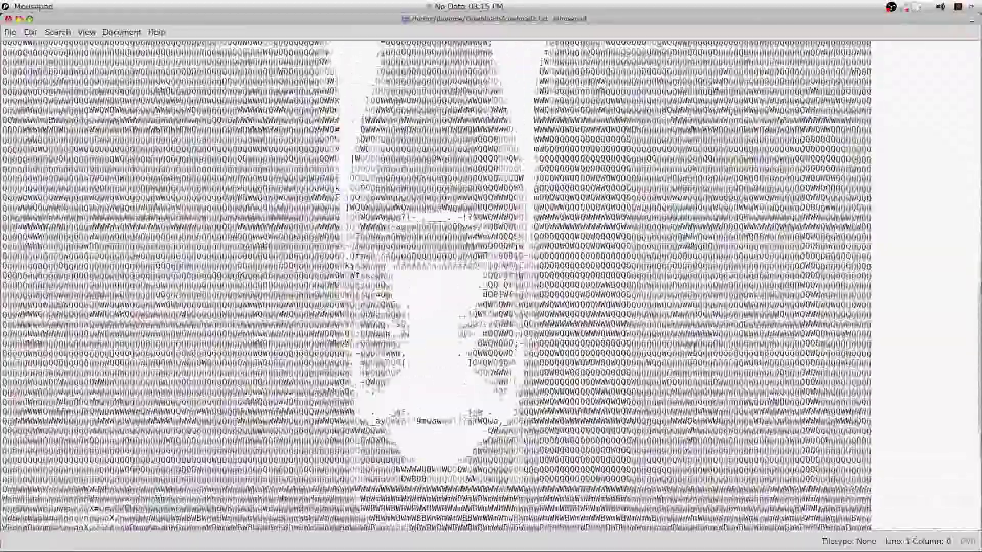
{"action": "scroll", "coordinate": [434, 286], "scroll_direction": "up", "scroll_amount": 5}
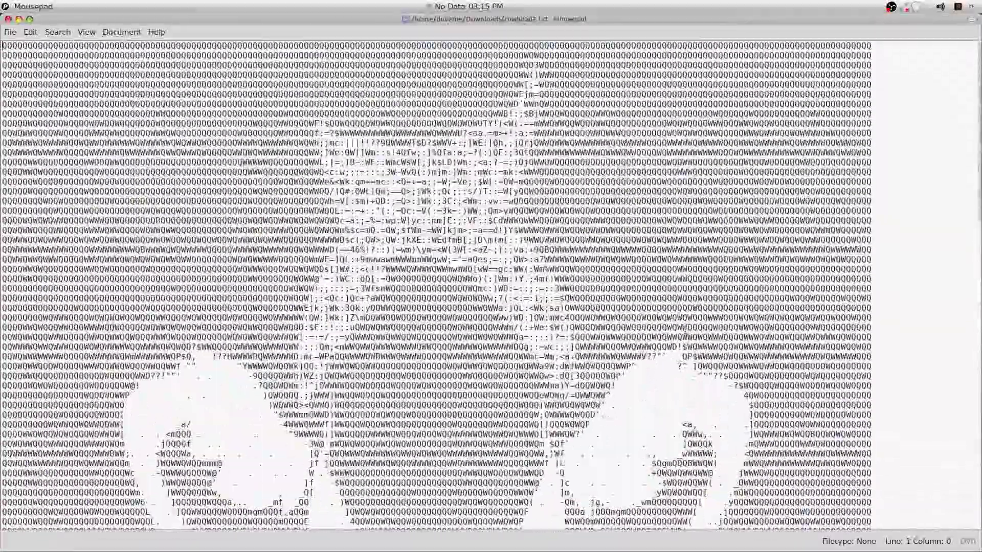
{"action": "scroll", "coordinate": [726, 243], "scroll_direction": "down", "scroll_amount": 12}
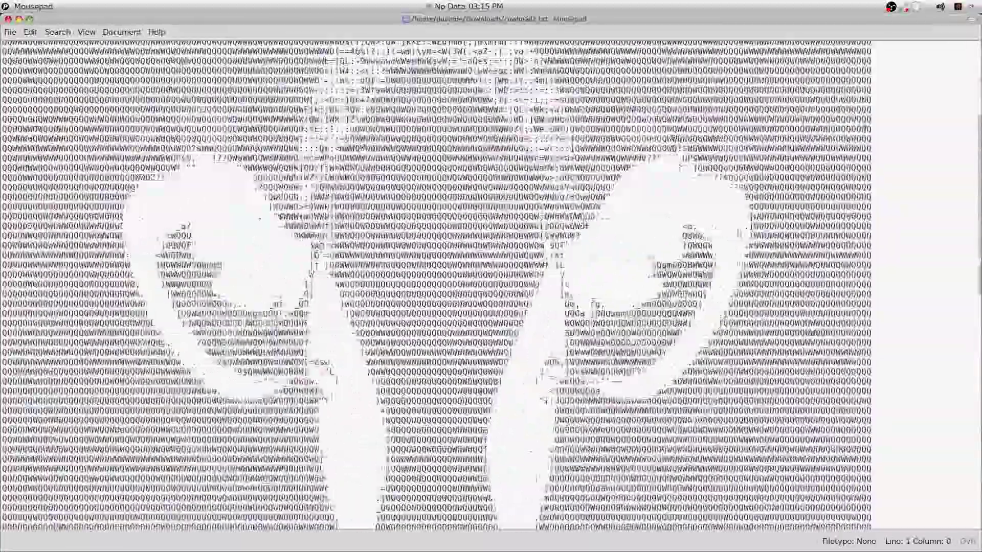
{"action": "scroll", "coordinate": [435, 286], "scroll_direction": "up", "scroll_amount": 4}
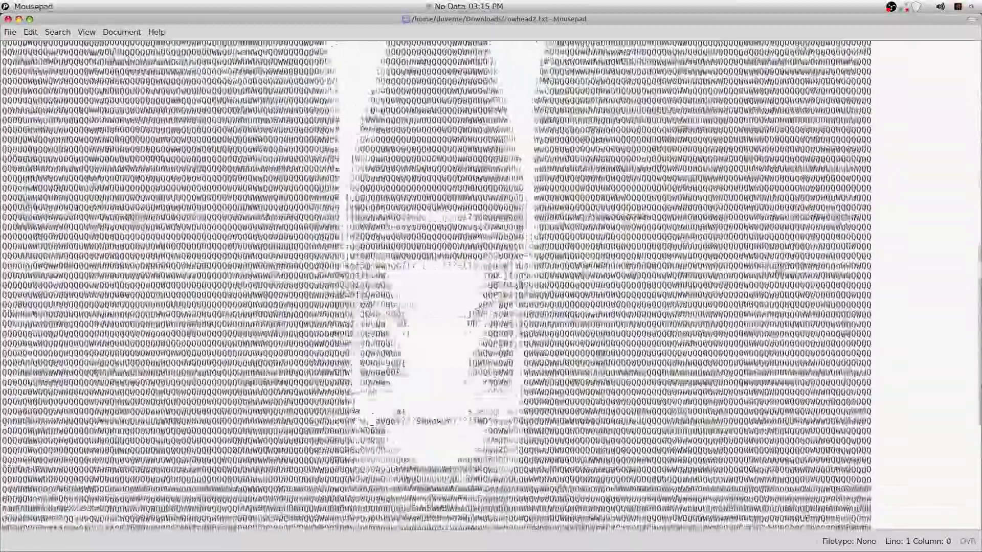
{"action": "scroll", "coordinate": [942, 208], "scroll_direction": "down", "scroll_amount": 16}
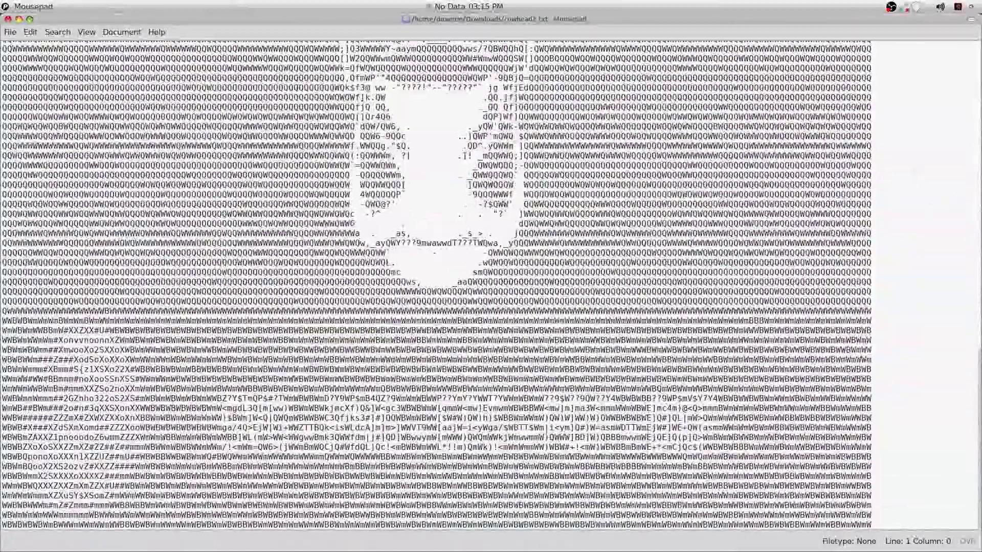
{"action": "scroll", "coordinate": [979, 207], "scroll_direction": "up", "scroll_amount": 14}
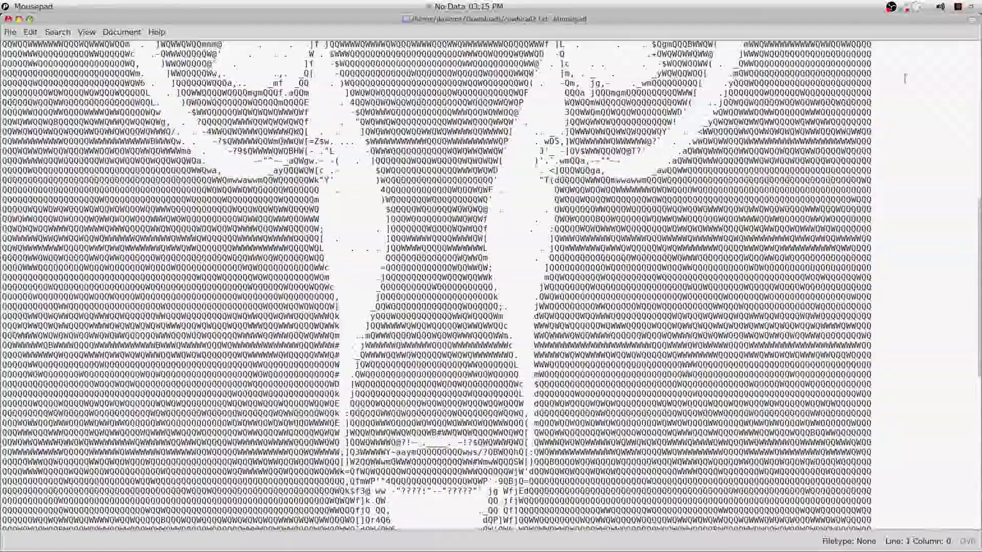
{"action": "scroll", "coordinate": [979, 205], "scroll_direction": "up", "scroll_amount": 3}
{"action": "scroll", "coordinate": [979, 205], "scroll_direction": "up", "scroll_amount": 11}
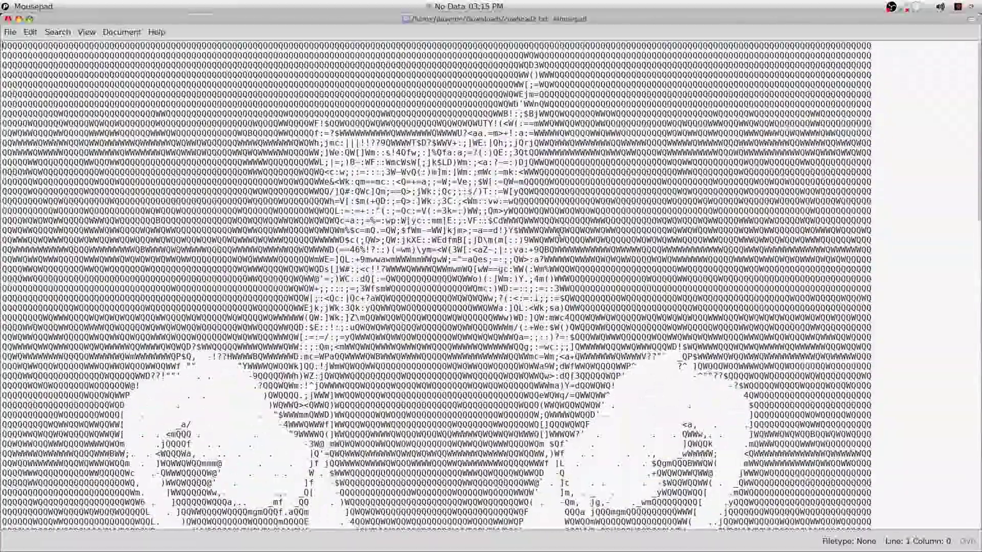
{"action": "scroll", "coordinate": [550, 231], "scroll_direction": "down", "scroll_amount": 20}
{"action": "scroll", "coordinate": [438, 286], "scroll_direction": "down", "scroll_amount": 20}
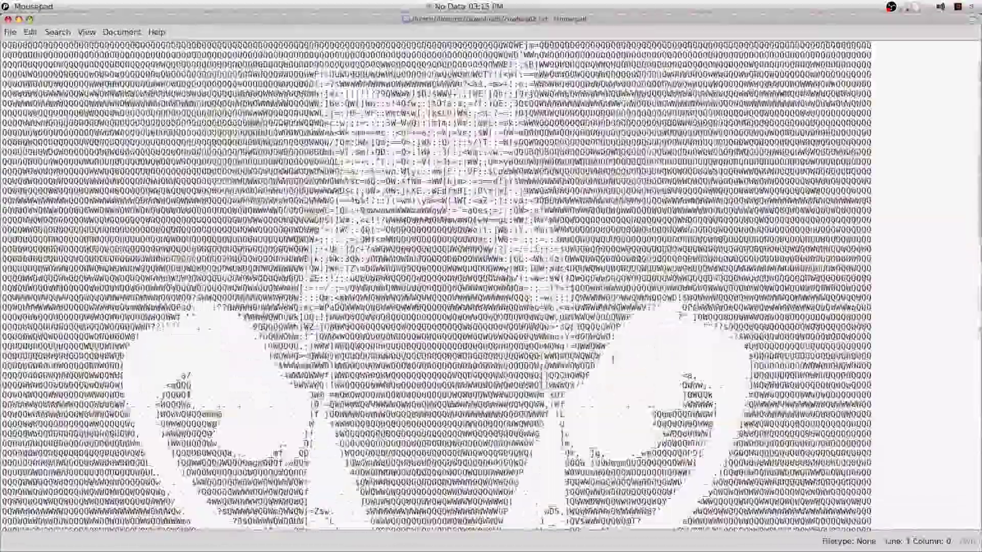
{"action": "scroll", "coordinate": [435, 285], "scroll_direction": "up", "scroll_amount": 2}
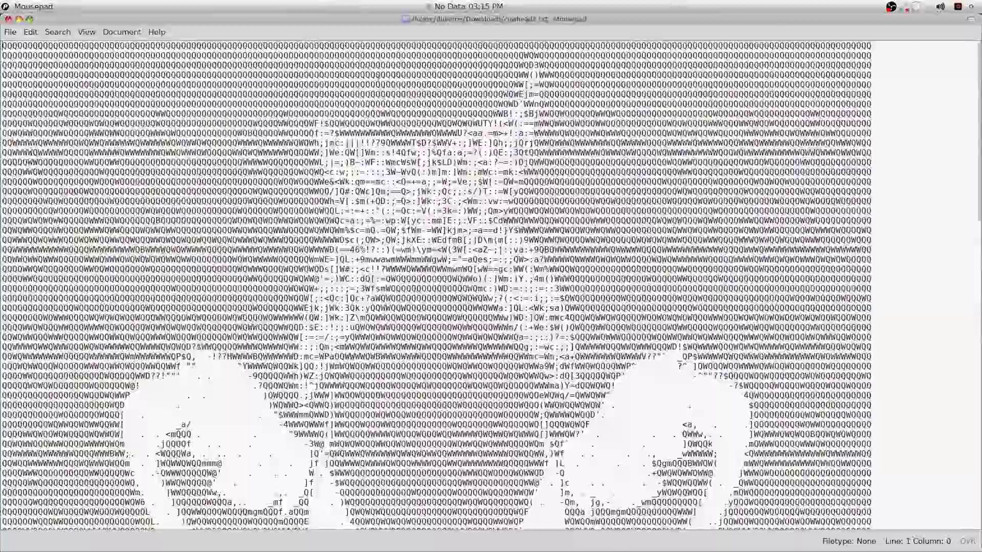
Set the editor's font size to 2 to fit the whole cow head ASCII art on screen, and close cowhead2.txt
{"action": "left_click", "coordinate": [92, 30]}
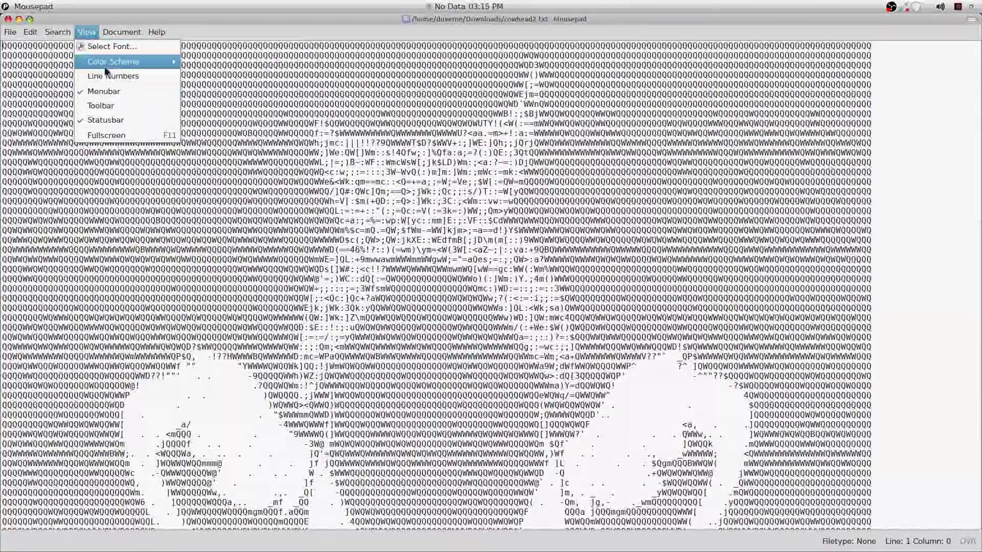
{"action": "left_click", "coordinate": [112, 47]}
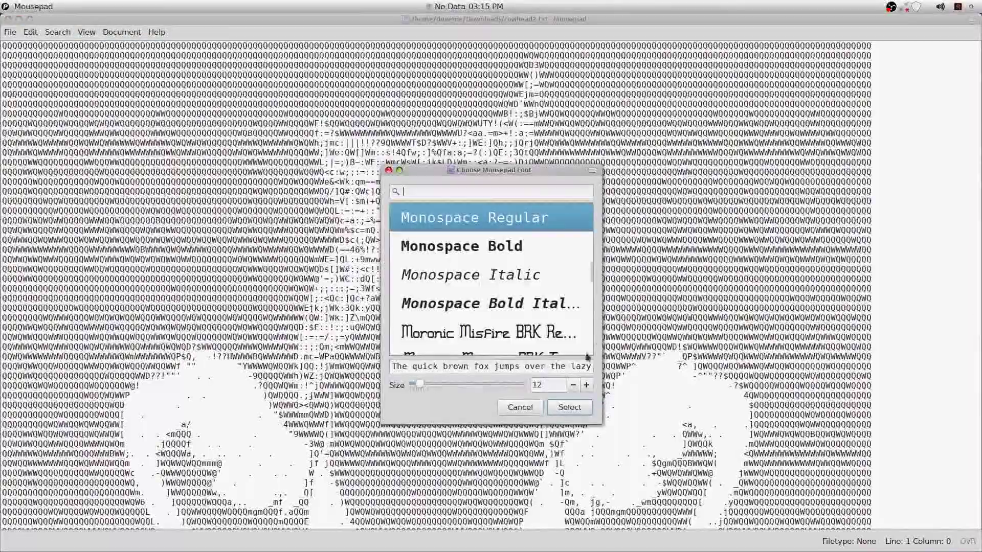
{"action": "left_click", "coordinate": [574, 385]}
{"action": "left_click", "coordinate": [573, 385]}
{"action": "left_click", "coordinate": [573, 385]}
{"action": "left_click", "coordinate": [573, 385]}
{"action": "left_click", "coordinate": [574, 385]}
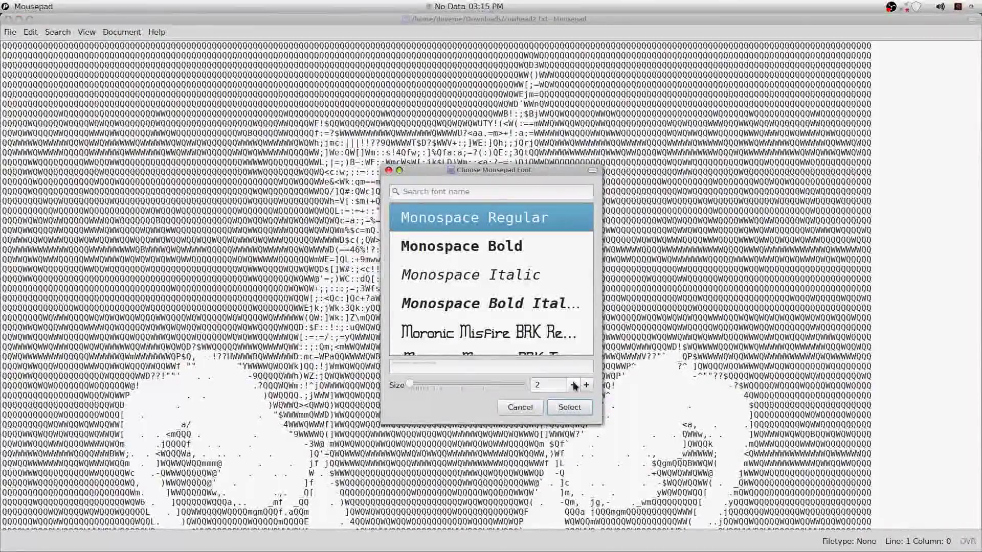
{"action": "left_click", "coordinate": [570, 407]}
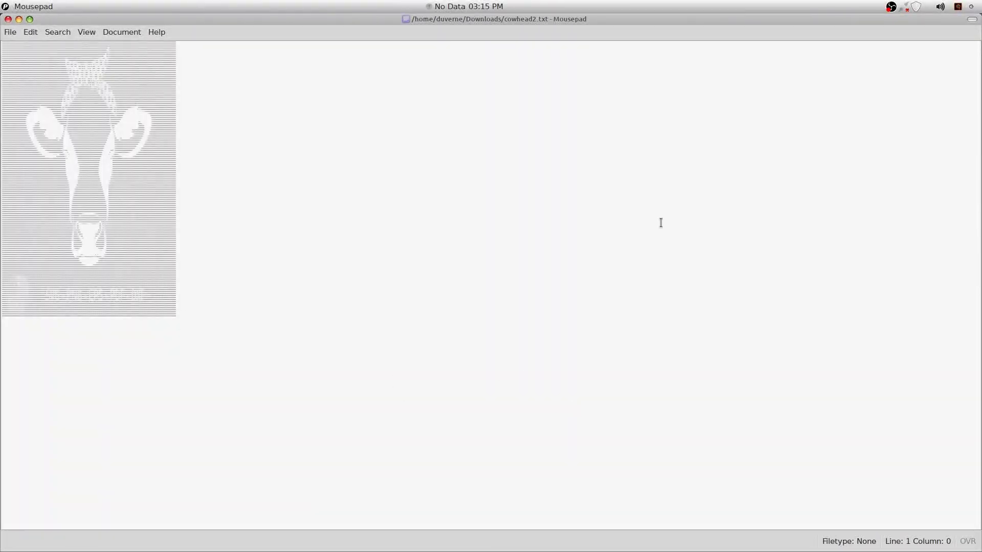
{"action": "left_click", "coordinate": [8, 20]}
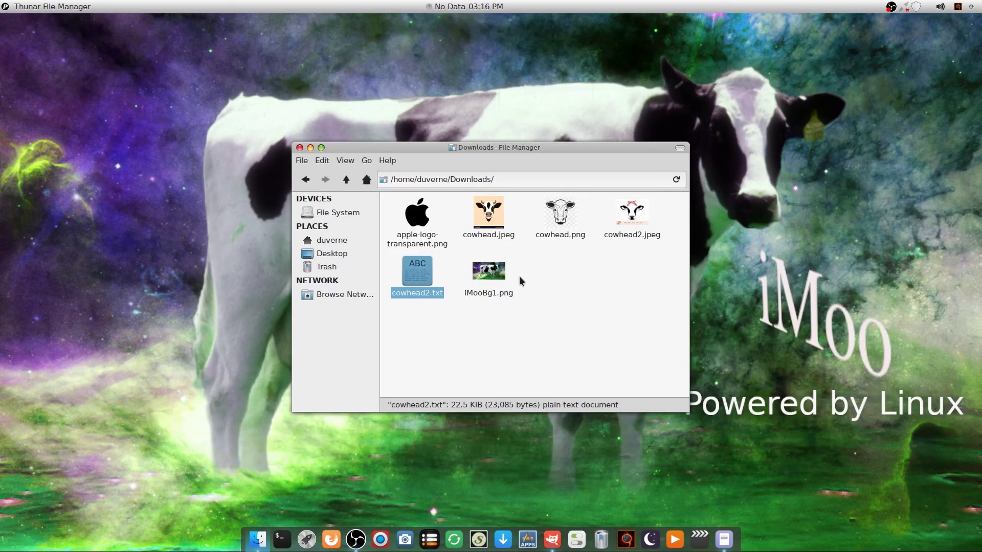
Open a terminal window, maximize it, and enlarge its text by four zoom steps
{"action": "left_click", "coordinate": [283, 537]}
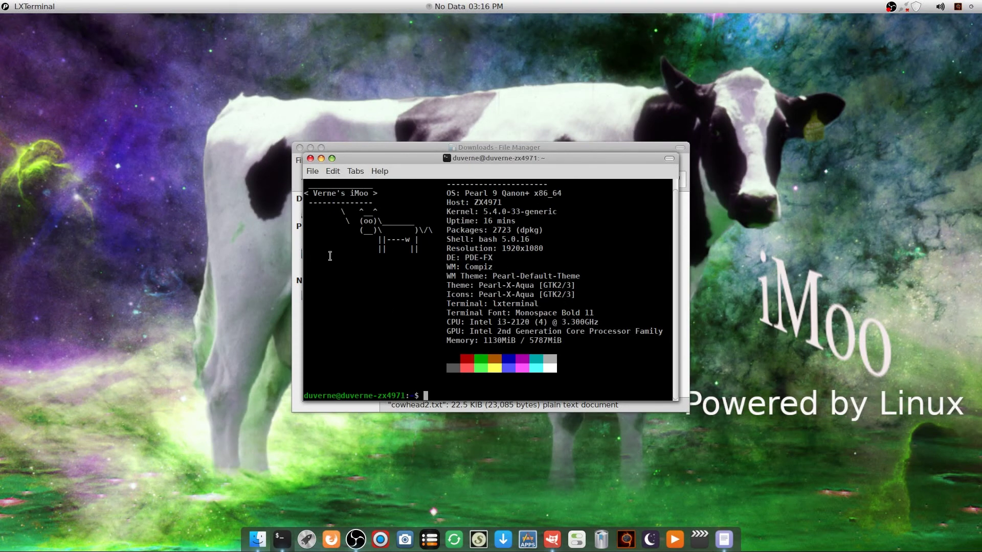
{"action": "left_click", "coordinate": [332, 159]}
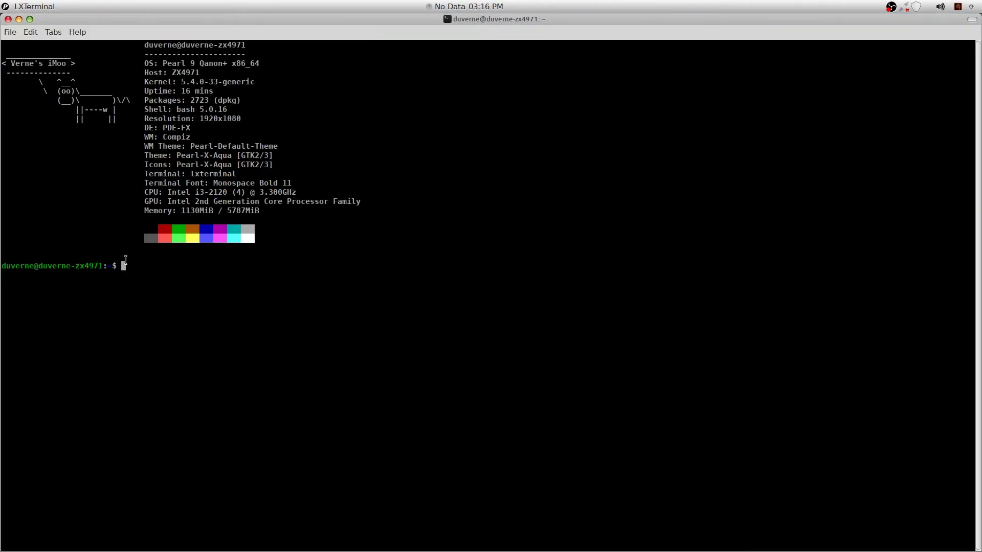
{"action": "key", "text": "ctrl+plus"}
{"action": "key", "text": "ctrl+plus"}
{"action": "key", "text": "ctrl+plus"}
{"action": "key", "text": "ctrl+plus"}
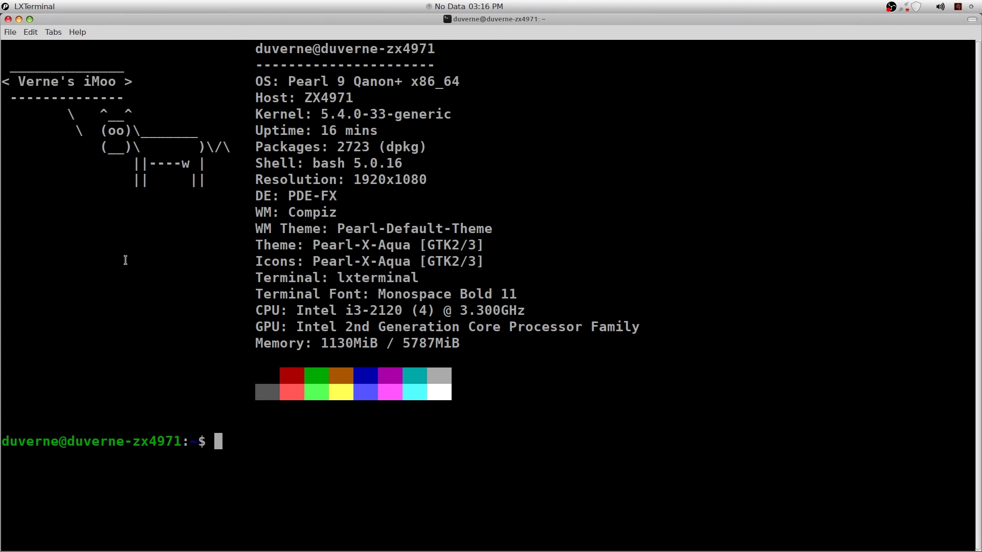
{"action": "type", "text": "sudo apt"}
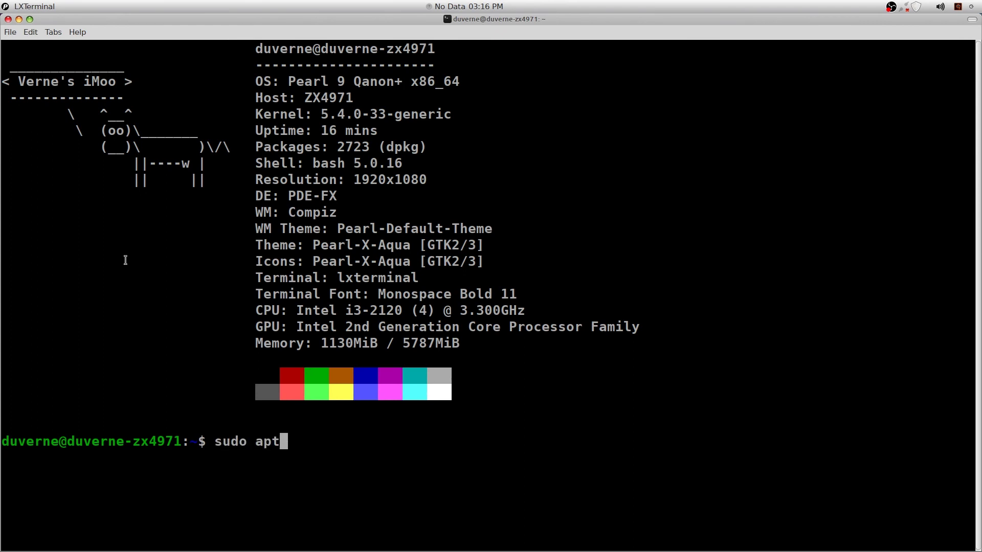
{"action": "type", "text": "-"}
{"action": "key", "text": "BackSpace"}
{"action": "type", "text": "install cowsy"}
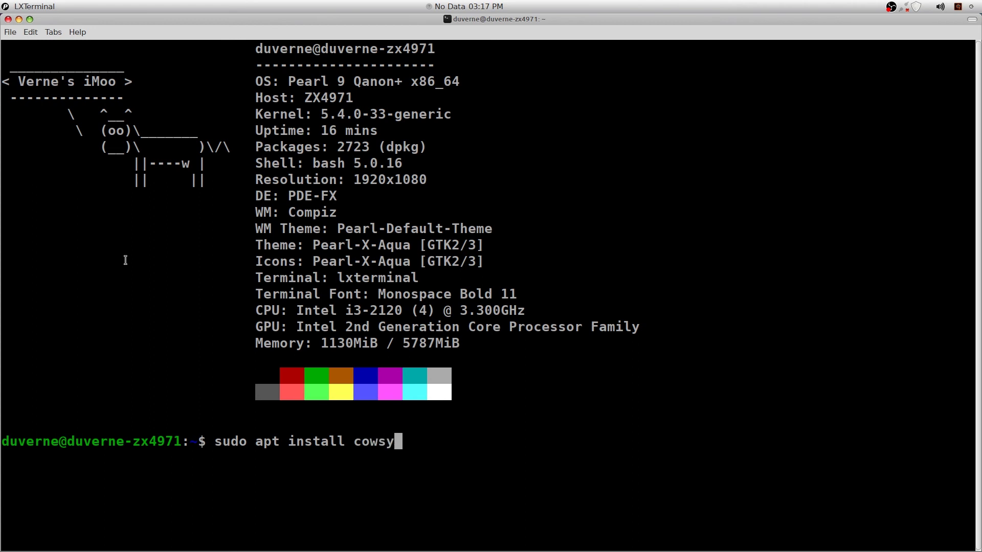
{"action": "key", "text": "BackSpace"}
{"action": "type", "text": "ay"}
{"action": "key", "text": "BackSpace"}
{"action": "key", "text": "BackSpace"}
{"action": "key", "text": "BackSpace"}
{"action": "key", "text": "BackSpace"}
{"action": "key", "text": "BackSpace"}
{"action": "key", "text": "BackSpace"}
{"action": "key", "text": "BackSpace"}
{"action": "key", "text": "BackSpace"}
{"action": "key", "text": "BackSpace"}
{"action": "key", "text": "BackSpace"}
{"action": "key", "text": "BackSpace"}
{"action": "key", "text": "BackSpace"}
{"action": "key", "text": "BackSpace"}
{"action": "key", "text": "BackSpace"}
{"action": "key", "text": "BackSpace"}
{"action": "key", "text": "BackSpace"}
{"action": "key", "text": "BackSpace"}
{"action": "key", "text": "BackSpace"}
{"action": "key", "text": "BackSpace"}
{"action": "key", "text": "BackSpace"}
{"action": "key", "text": "BackSpace"}
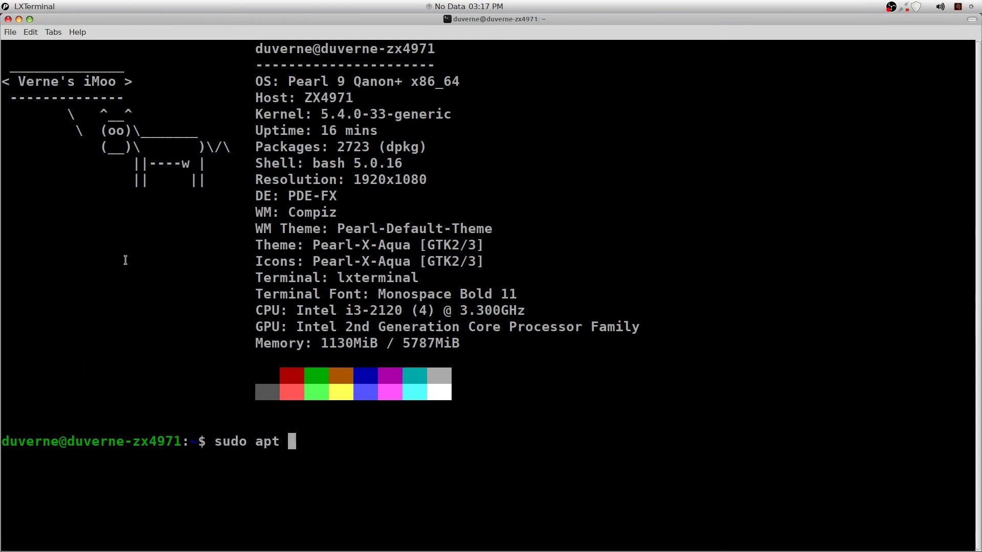
{"action": "key", "text": "BackSpace"}
{"action": "key", "text": "BackSpace"}
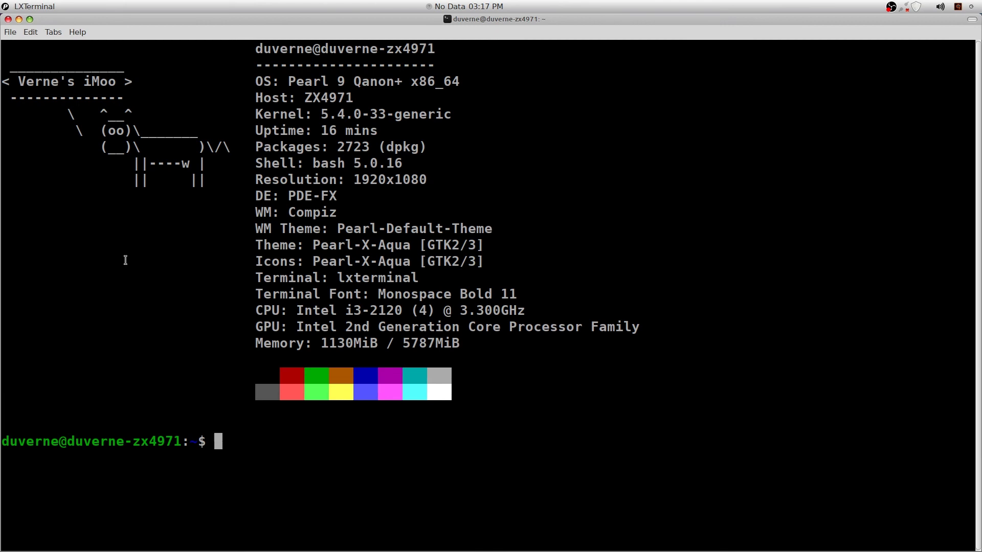
Run cowsay with the message "It's a beautiful Sunday afternoon." and compare its output with the cow logo at the start of the terminal
{"action": "type", "text": "cowsay"}
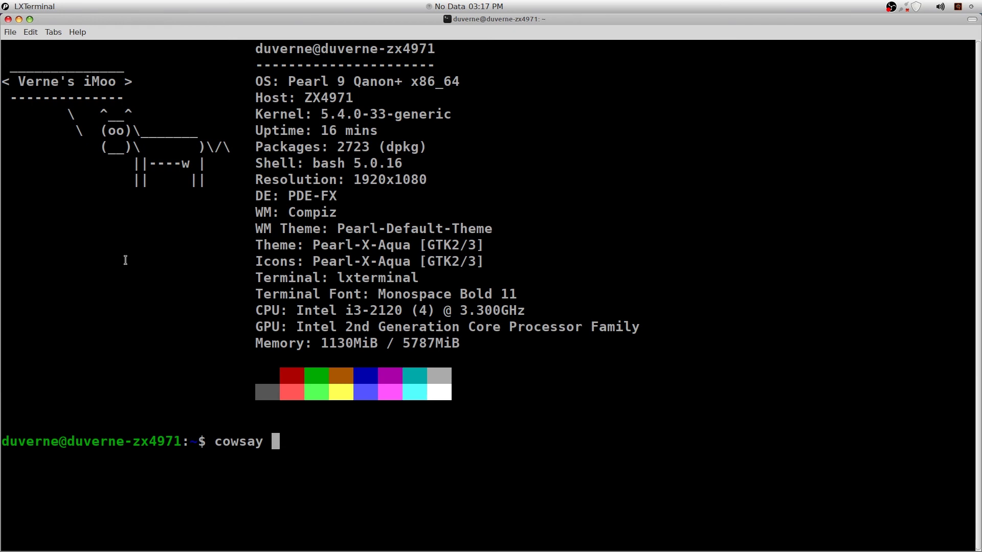
{"action": "type", "text": " \"It's a bea"}
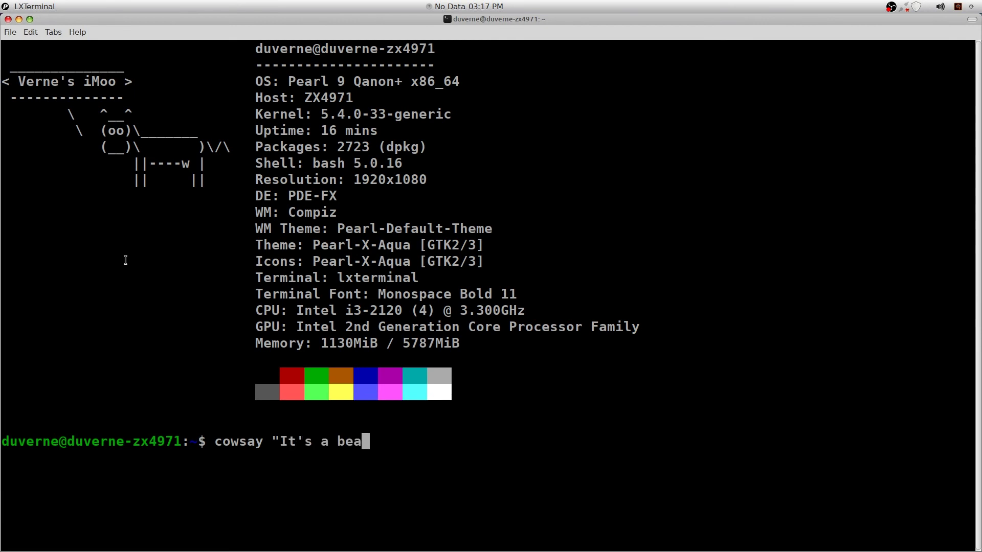
{"action": "type", "text": "utiful Sunday afternoon.\""}
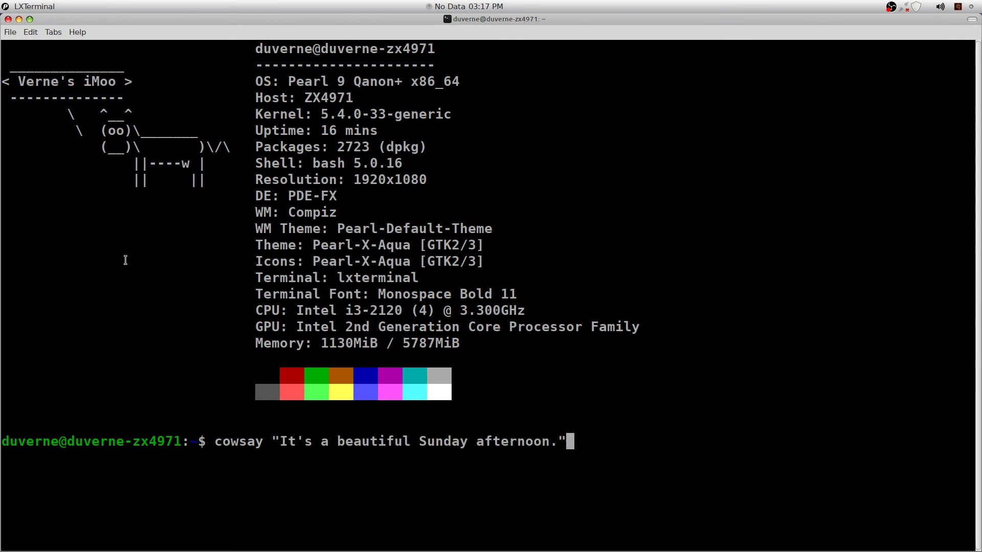
{"action": "key", "text": "Return"}
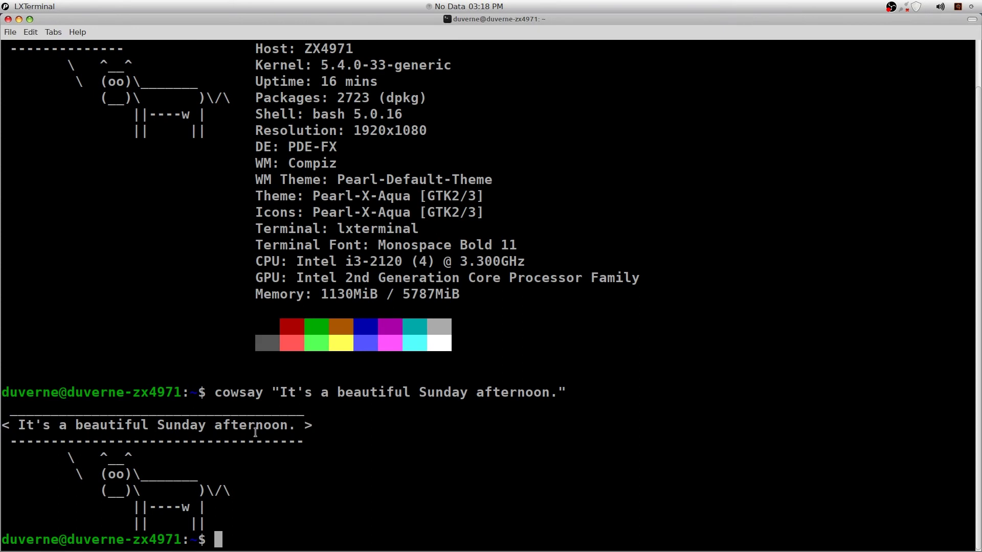
{"action": "scroll", "coordinate": [405, 465], "scroll_direction": "up", "scroll_amount": 1}
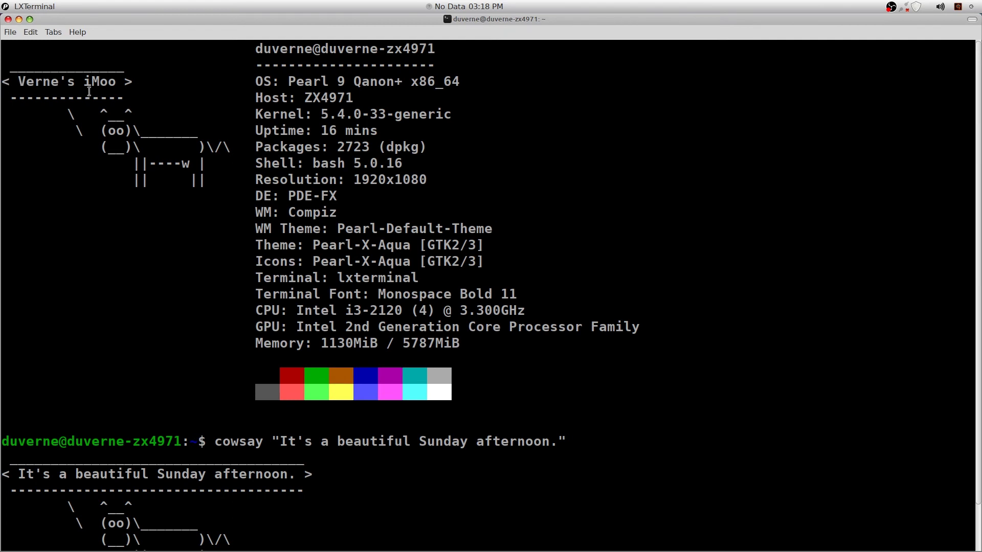
{"action": "scroll", "coordinate": [355, 448], "scroll_direction": "down", "scroll_amount": 1}
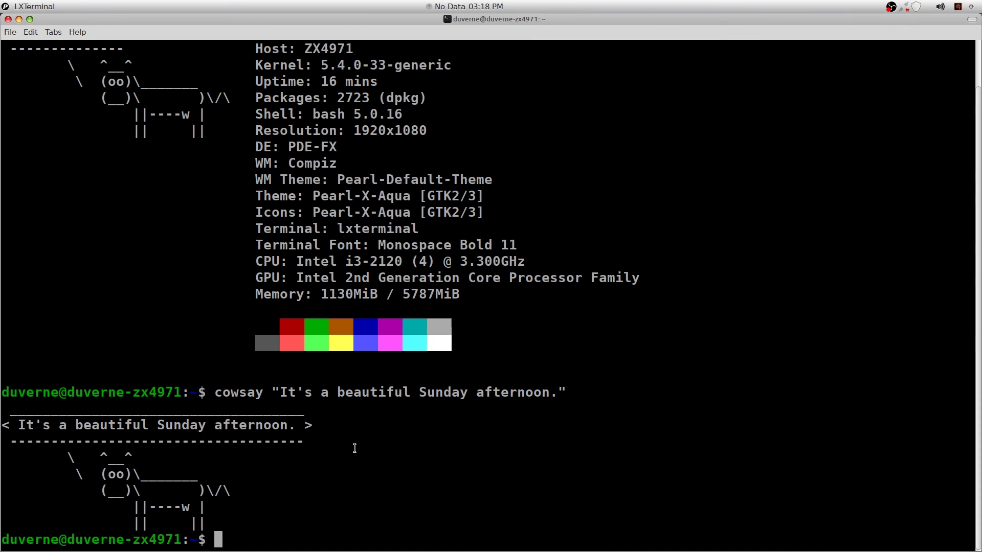
Pipe the full system information into cowsay with "uname -a | cowsay", and close the terminal
{"action": "type", "text": "uname -a"}
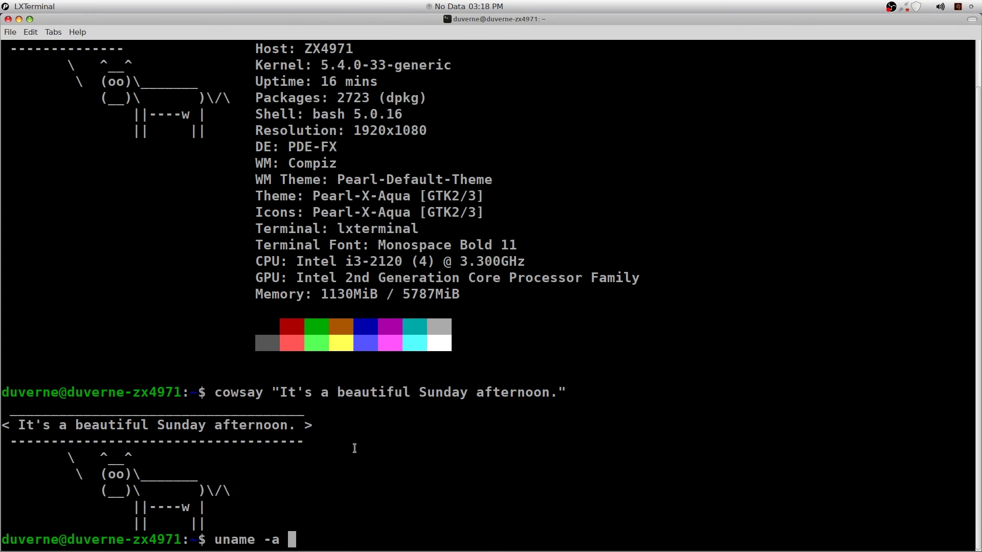
{"action": "type", "text": " |"}
{"action": "type", "text": "cowsay"}
{"action": "key", "text": "Return"}
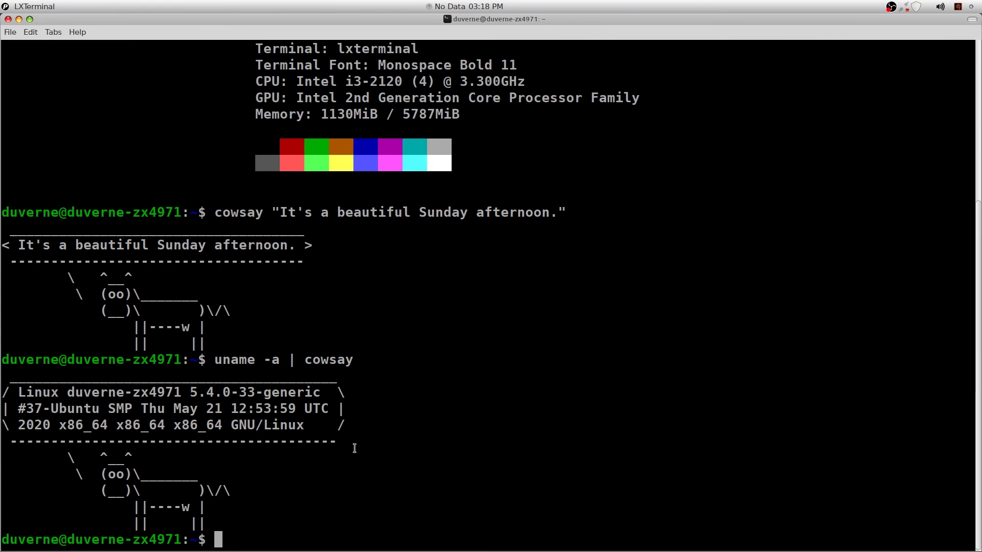
{"action": "left_click", "coordinate": [7, 19]}
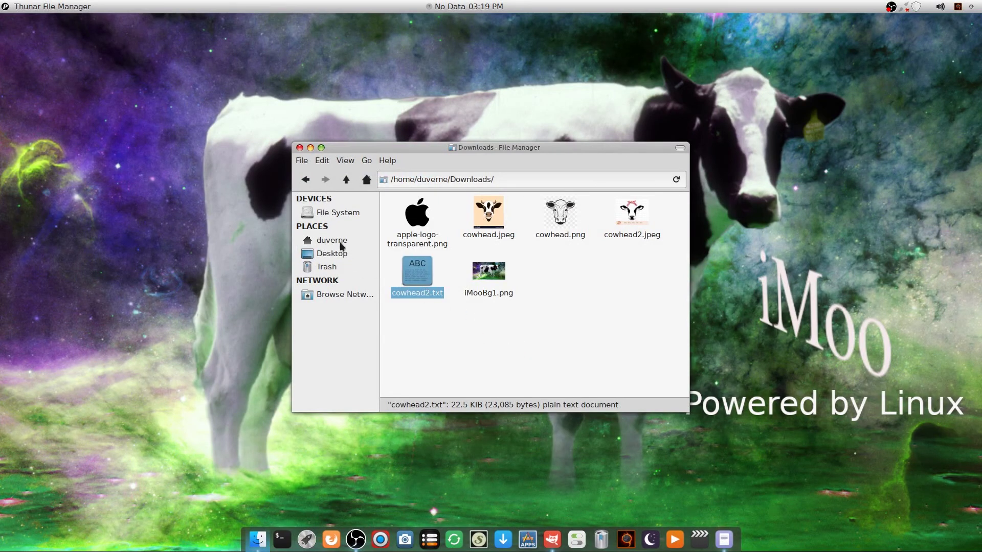
Open cowheadlogo.txt from the Pictures folder in the home directory
{"action": "left_click", "coordinate": [318, 242]}
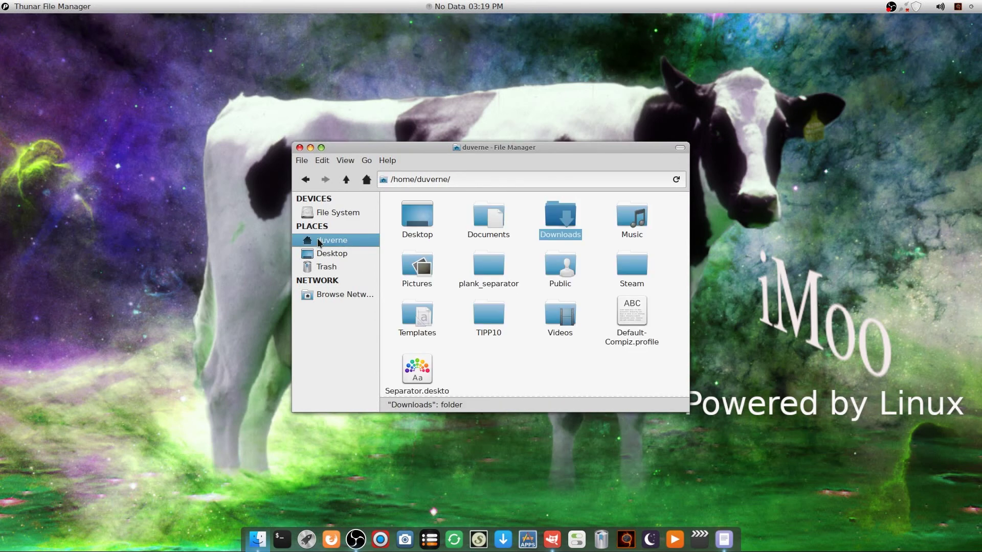
{"action": "double_click", "coordinate": [429, 271]}
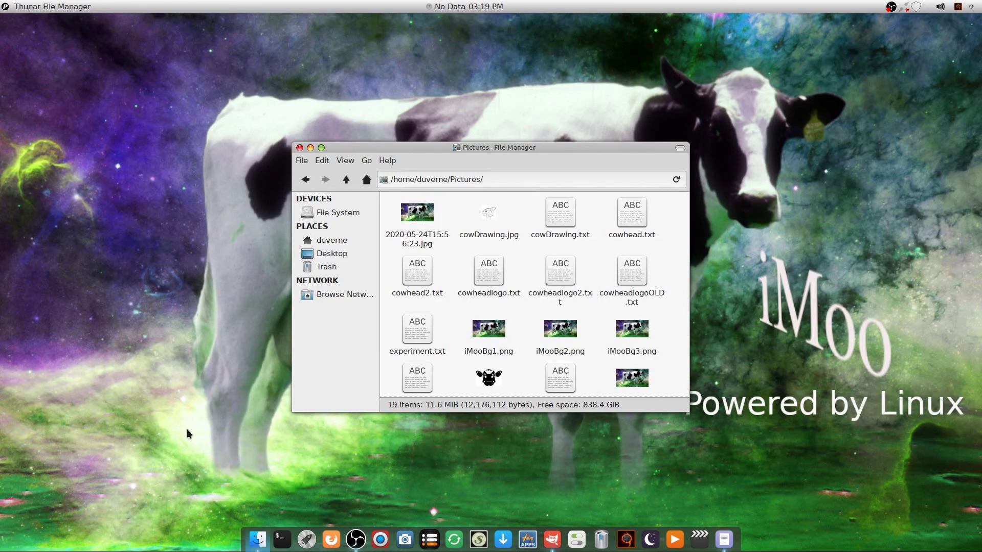
{"action": "double_click", "coordinate": [491, 272]}
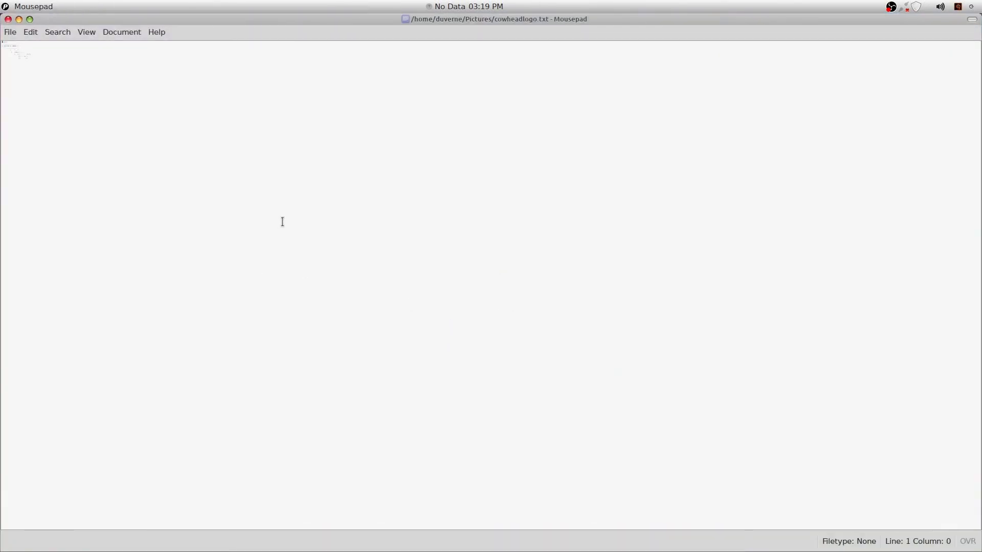
Set the text editor's font size to 12, keeping Monospace Regular
{"action": "left_click", "coordinate": [90, 32]}
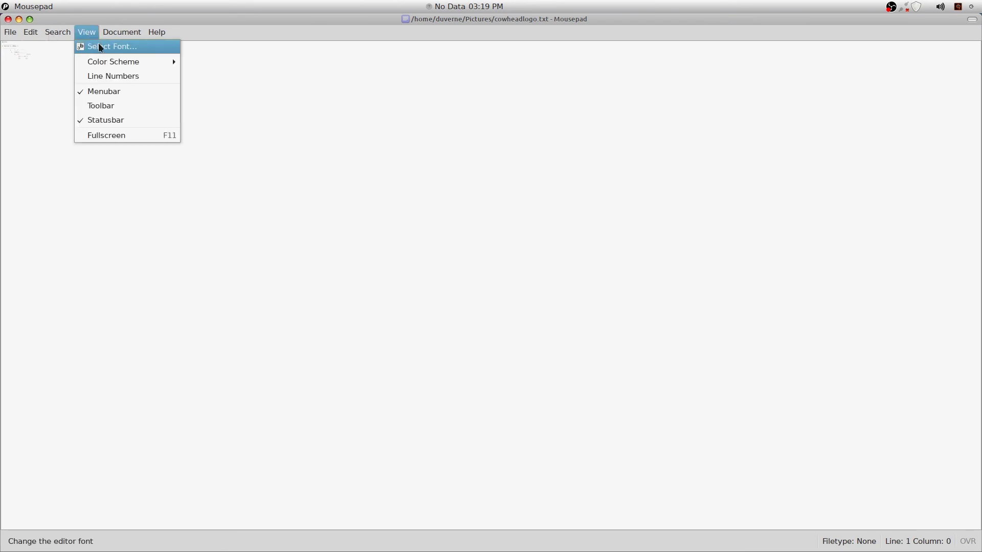
{"action": "left_click", "coordinate": [101, 46]}
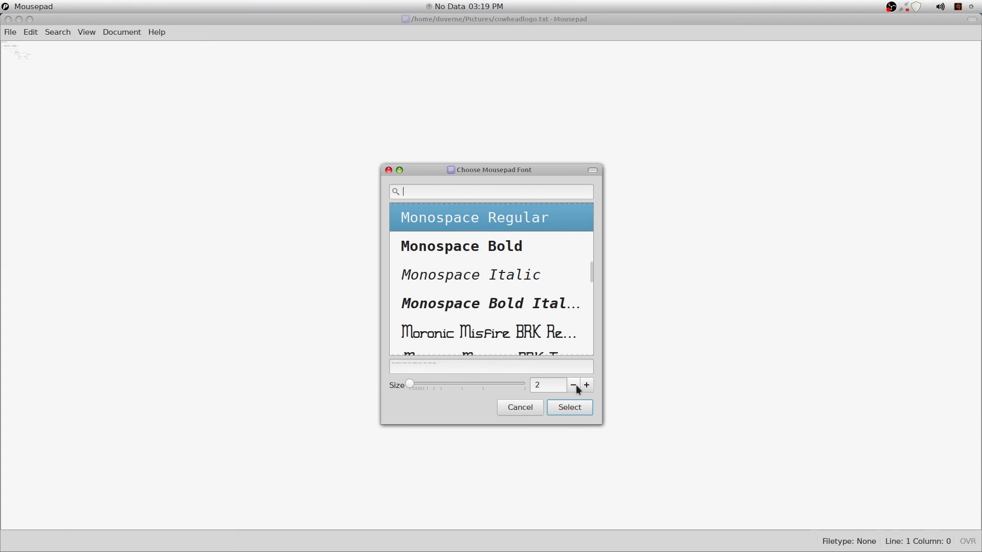
{"action": "left_click", "coordinate": [587, 385]}
{"action": "left_click", "coordinate": [587, 385]}
{"action": "left_click", "coordinate": [574, 387]}
{"action": "left_click", "coordinate": [574, 386]}
{"action": "left_click", "coordinate": [574, 387]}
{"action": "left_click", "coordinate": [574, 386]}
{"action": "left_click", "coordinate": [574, 387]}
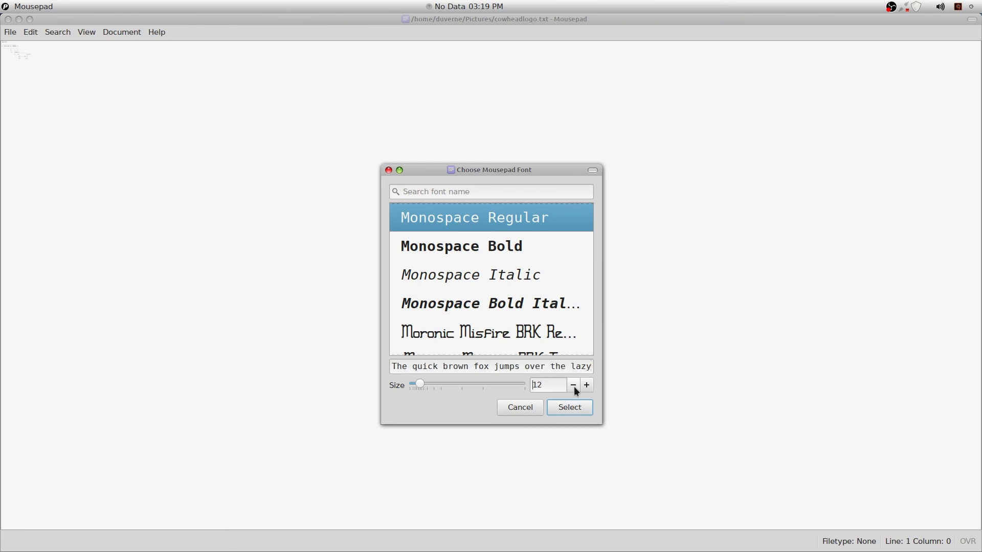
{"action": "left_click", "coordinate": [569, 408]}
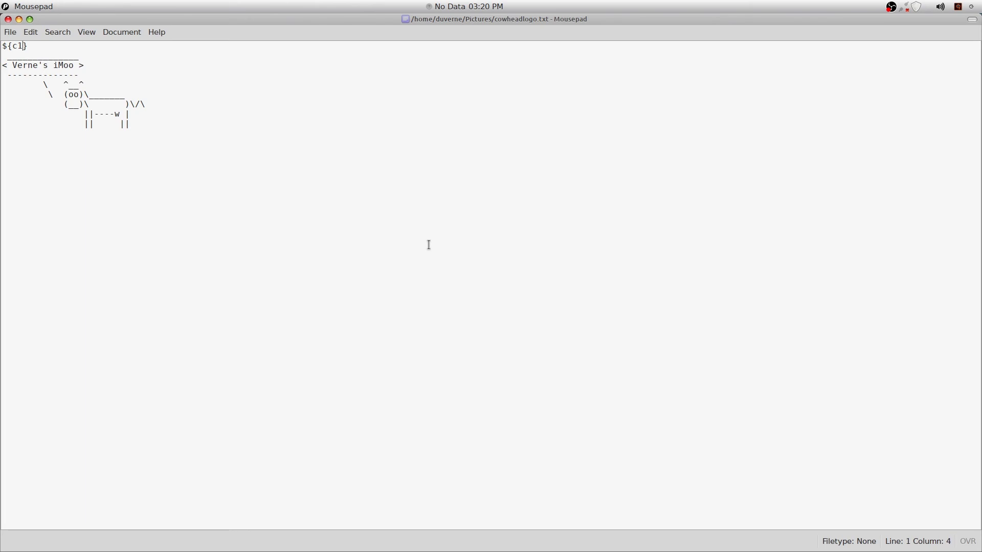
Change the color code on the first line of cowheadlogo.txt to ${c3} and save the file
{"action": "key", "text": "BackSpace"}
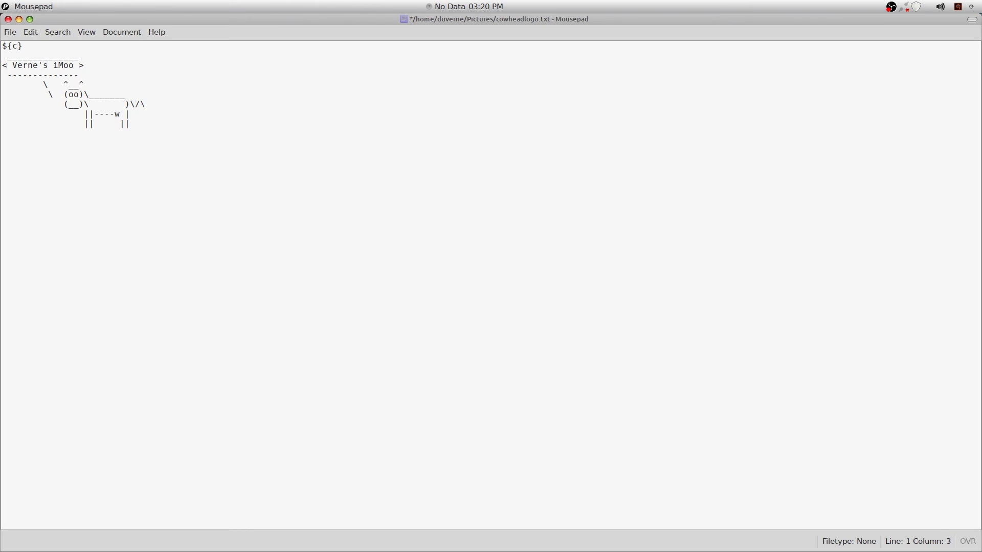
{"action": "type", "text": "3"}
{"action": "left_click", "coordinate": [12, 32]}
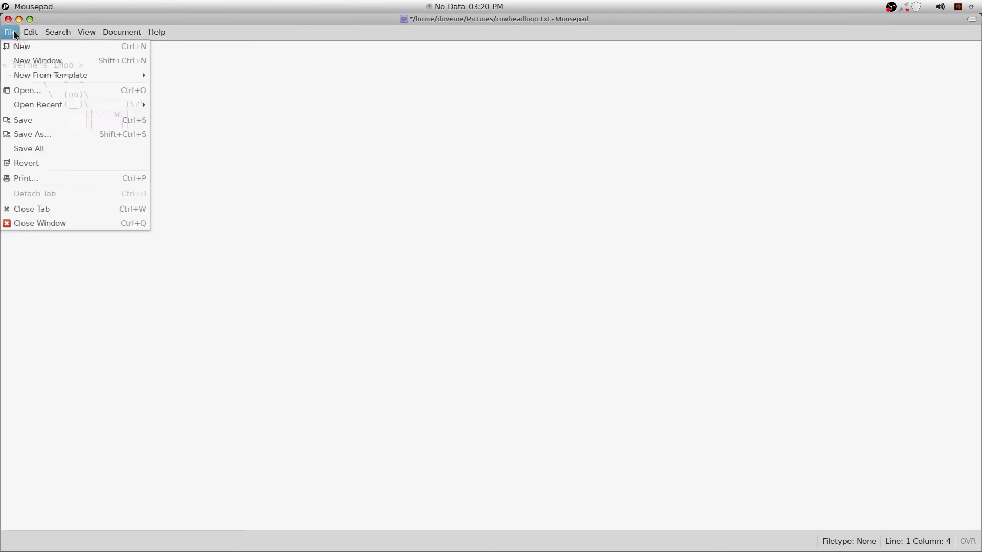
{"action": "left_click", "coordinate": [32, 121]}
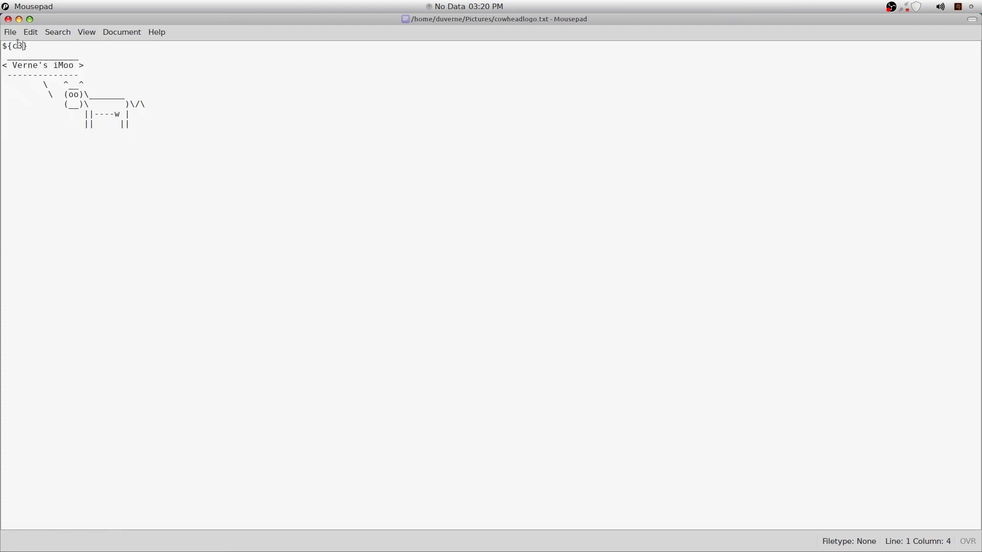
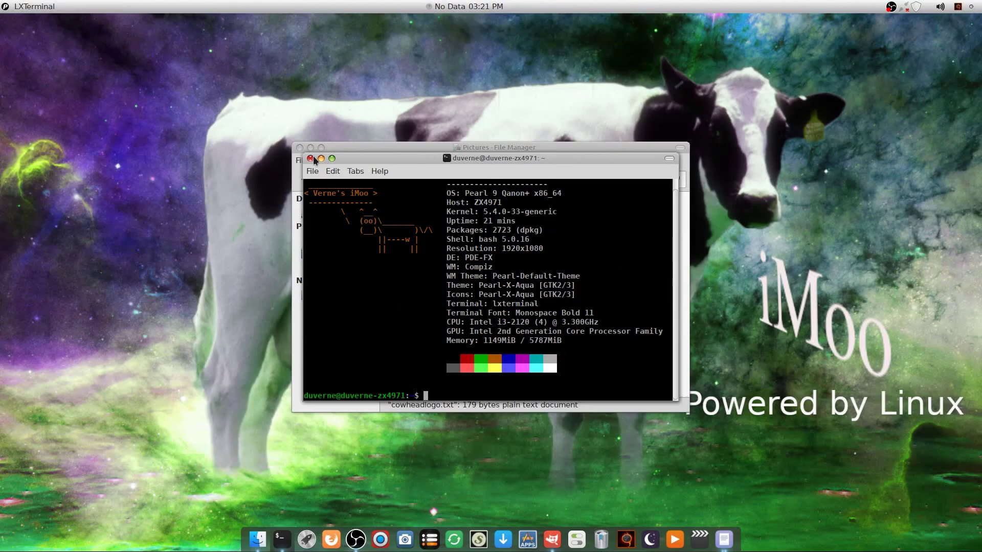
Close the terminal and bring the text editor windows forward, repositioning the cowheadlogo2.txt window over cowheadlogo.txt
{"action": "key", "text": "ctrl+d"}
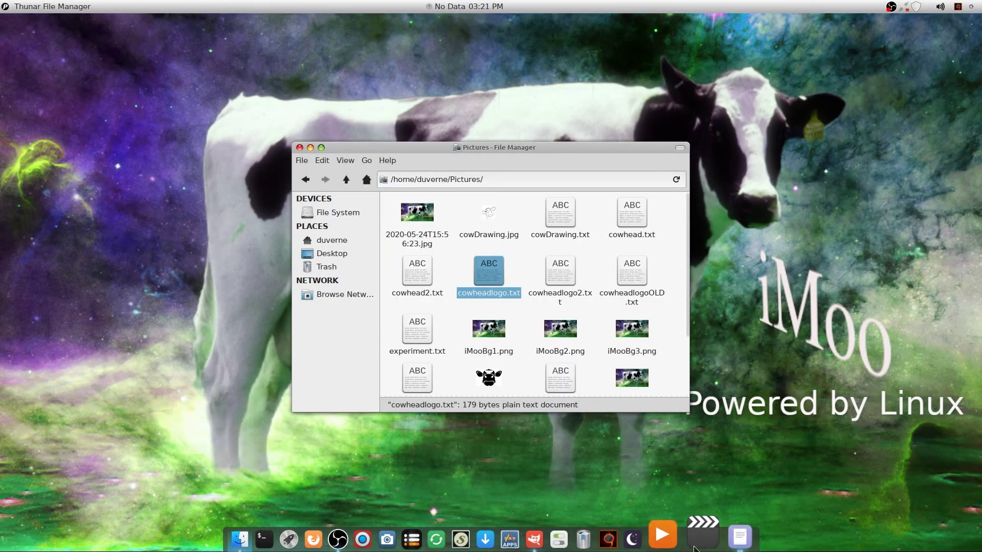
{"action": "left_click", "coordinate": [724, 538]}
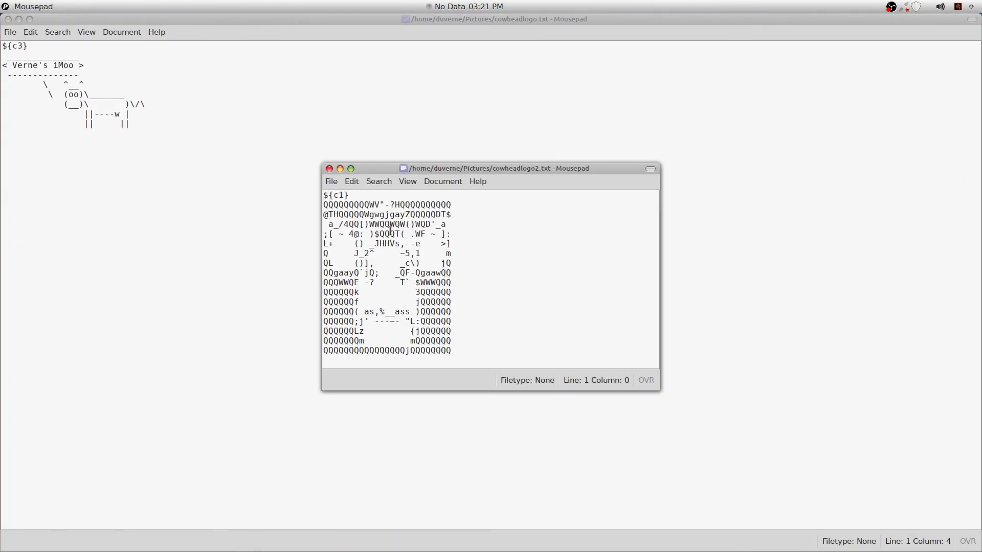
{"action": "left_click_drag", "start_coordinate": [534, 172], "coordinate": [486, 177]}
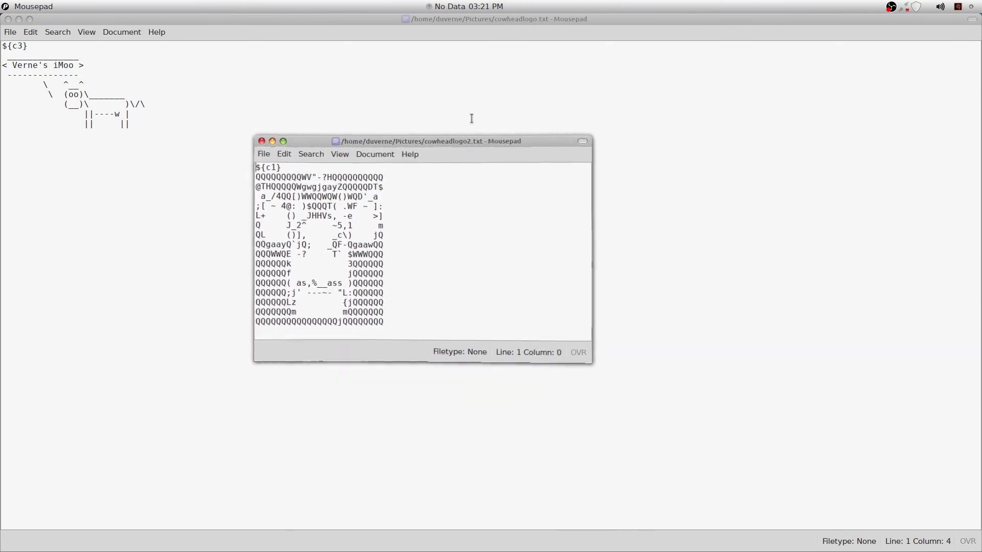
Restore the cowheadlogo.txt window to its smaller size and maximize cowheadlogo2.txt to view its cow-head art
{"action": "left_click", "coordinate": [471, 122]}
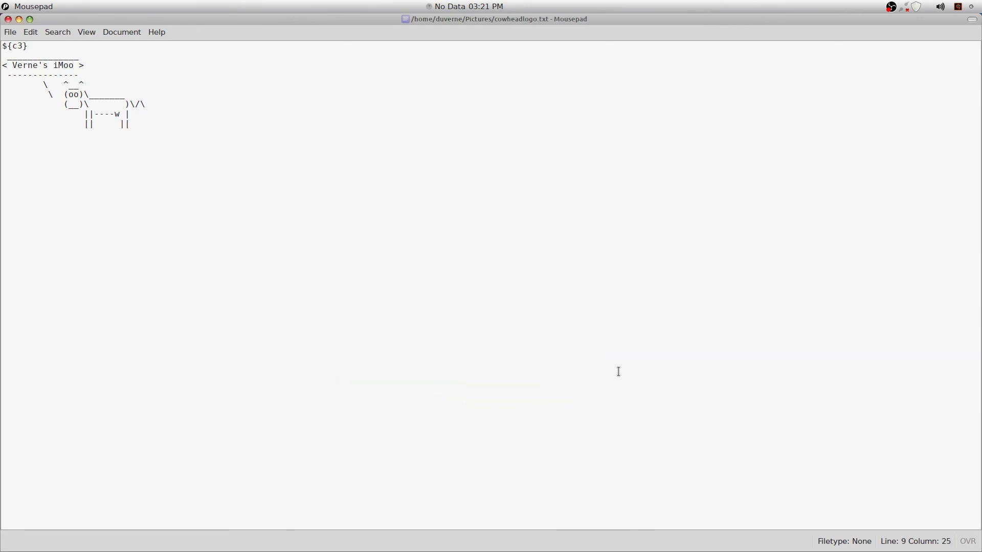
{"action": "left_click", "coordinate": [29, 20]}
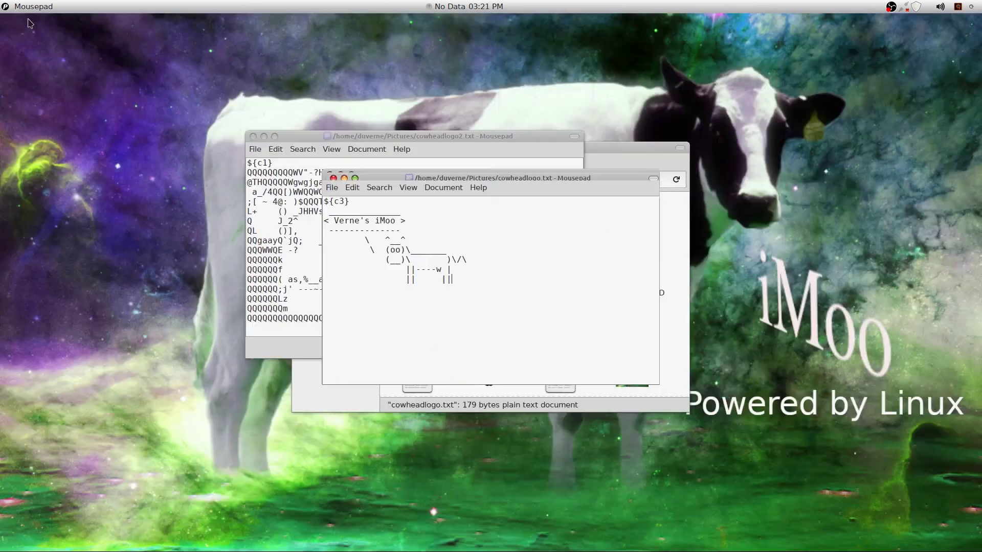
{"action": "left_click", "coordinate": [465, 140]}
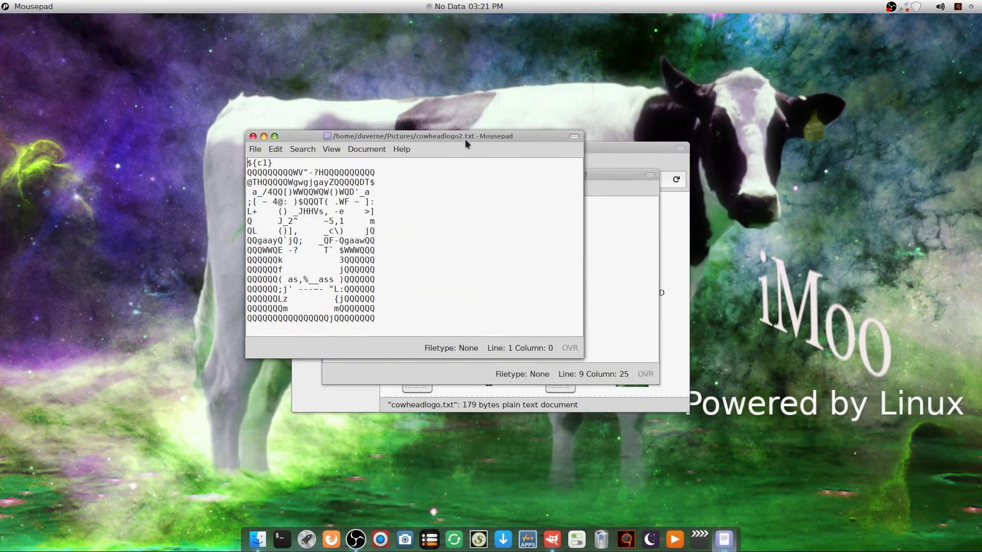
{"action": "left_click", "coordinate": [275, 136]}
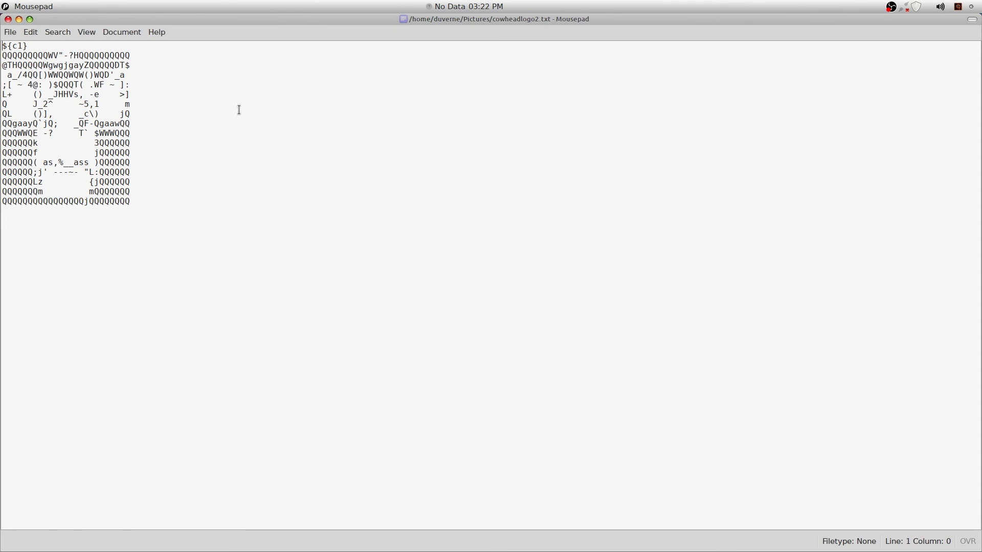
Close cowheadlogo2.txt and maximize the cowheadlogo.txt window
{"action": "left_click", "coordinate": [8, 21]}
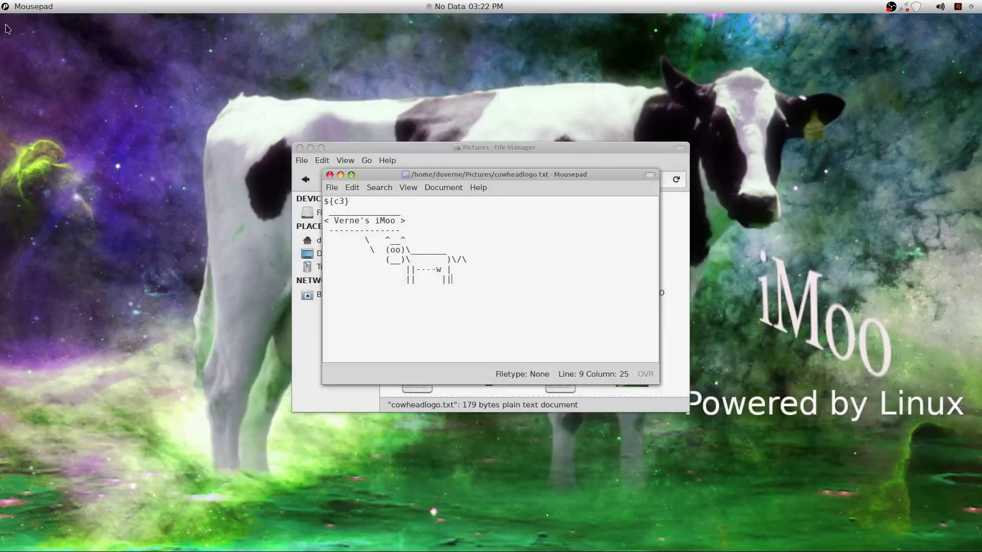
{"action": "left_click", "coordinate": [352, 176]}
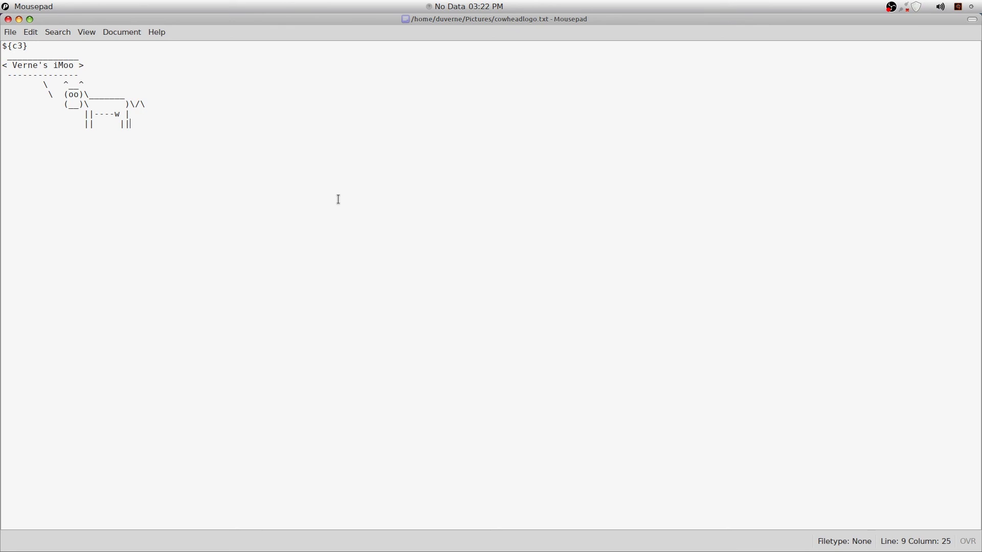
Create a new empty document in the same text editor window as cowheadlogo.txt
{"action": "left_click", "coordinate": [20, 19]}
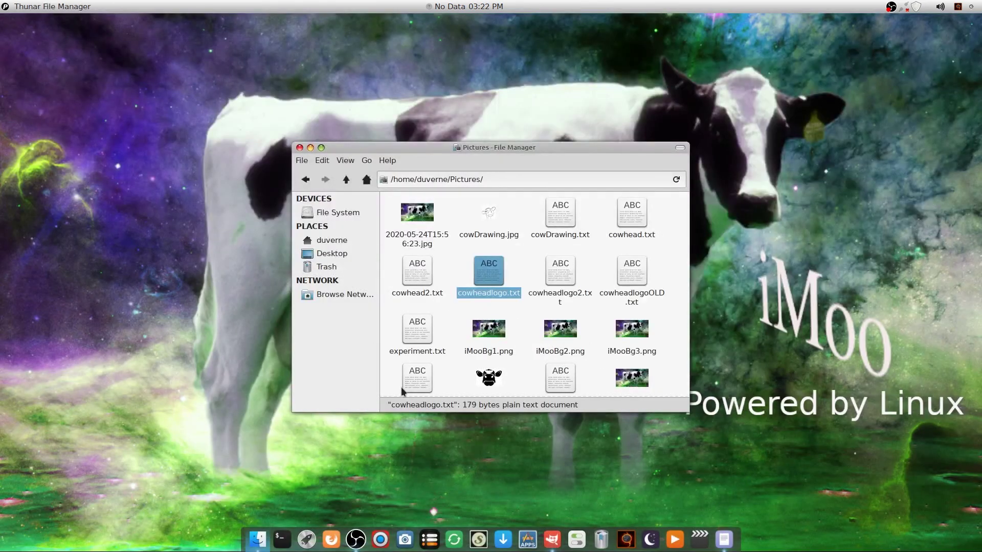
{"action": "right_click", "coordinate": [723, 532]}
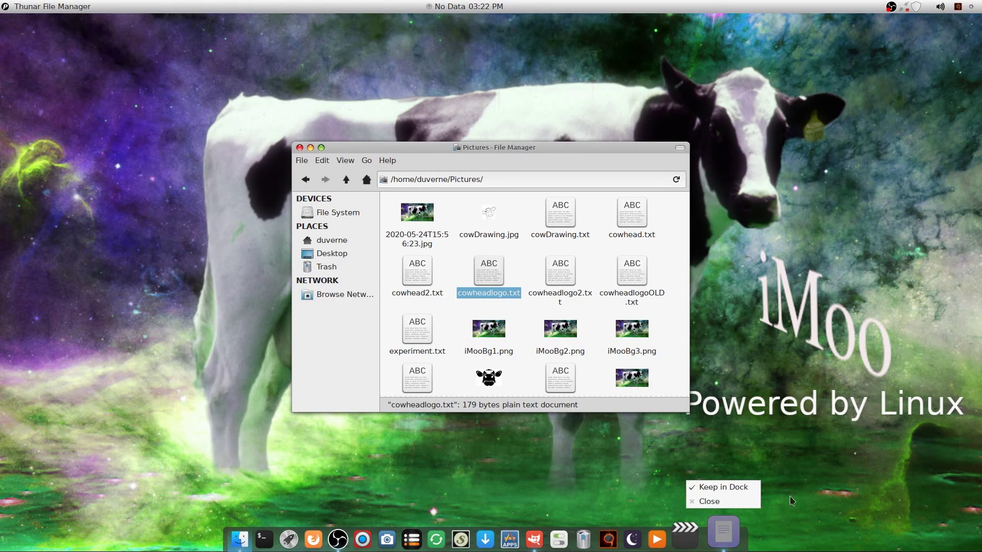
{"action": "key", "text": "Escape"}
{"action": "left_click", "coordinate": [725, 546]}
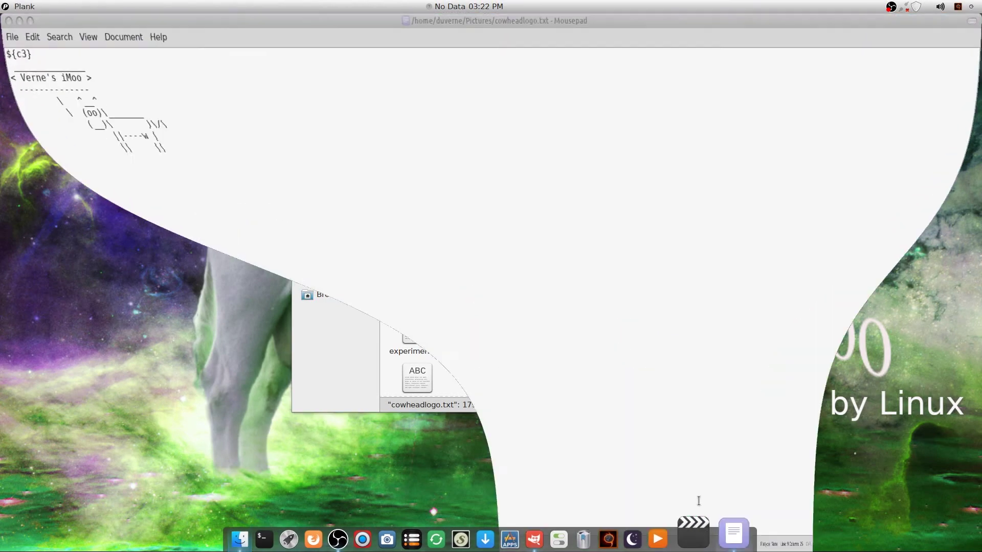
{"action": "left_click", "coordinate": [12, 34]}
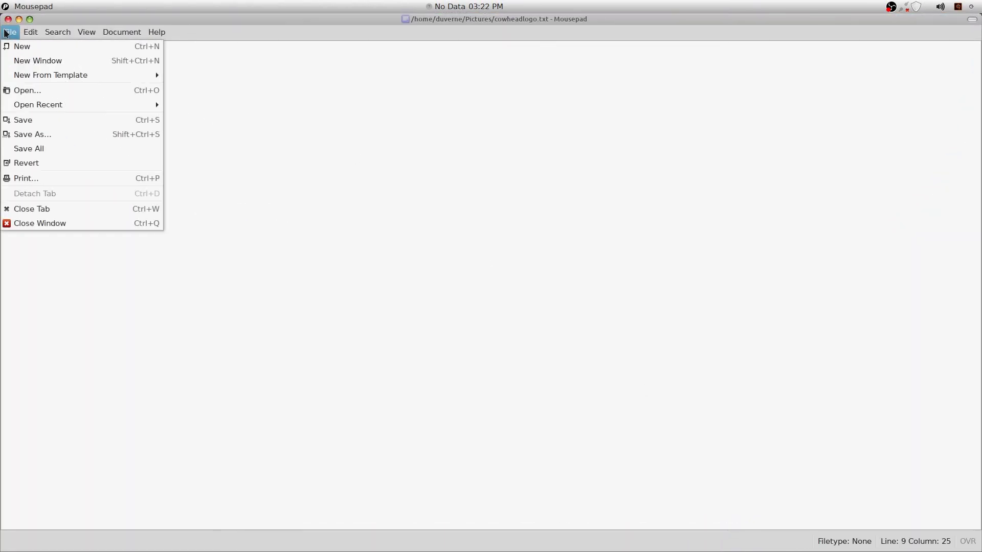
{"action": "left_click", "coordinate": [13, 50]}
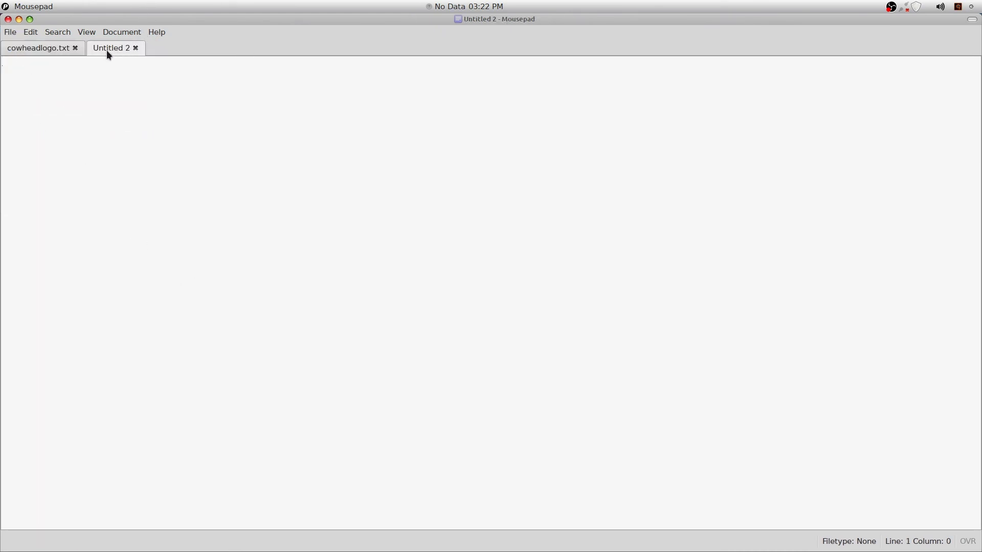
Switch to the terminal and generate a cowsay drawing with the text "This is an alternate output"
{"action": "left_click", "coordinate": [19, 20]}
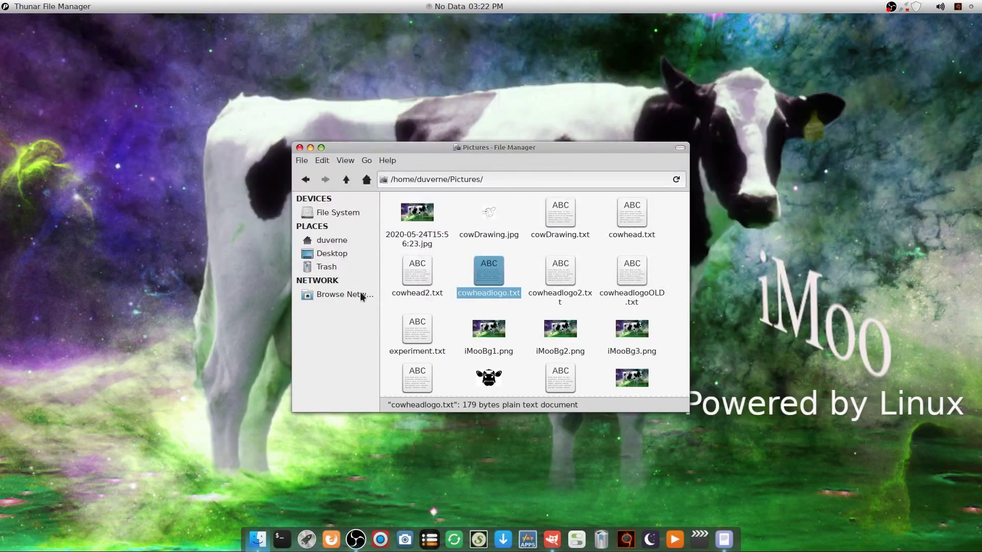
{"action": "left_click", "coordinate": [281, 539]}
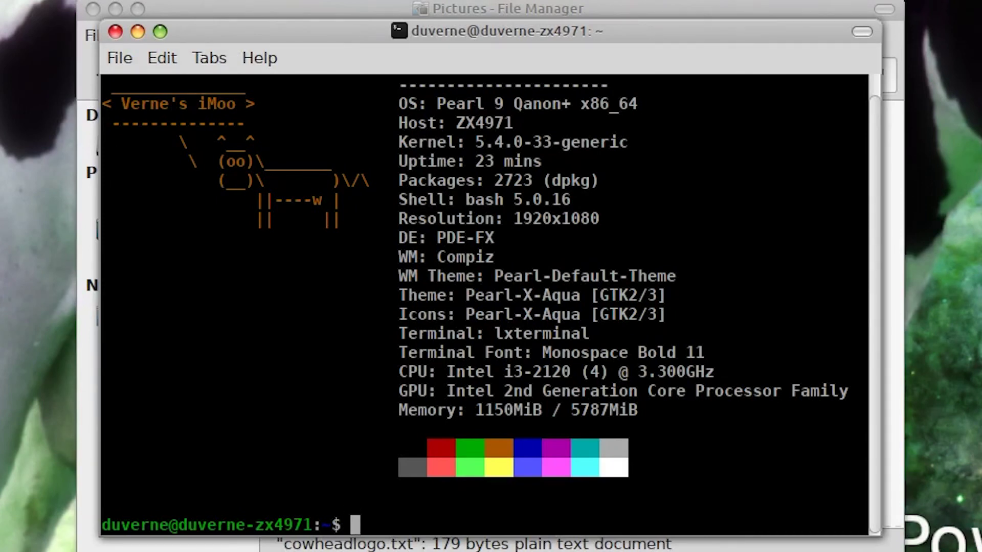
{"action": "type", "text": "cowsay"}
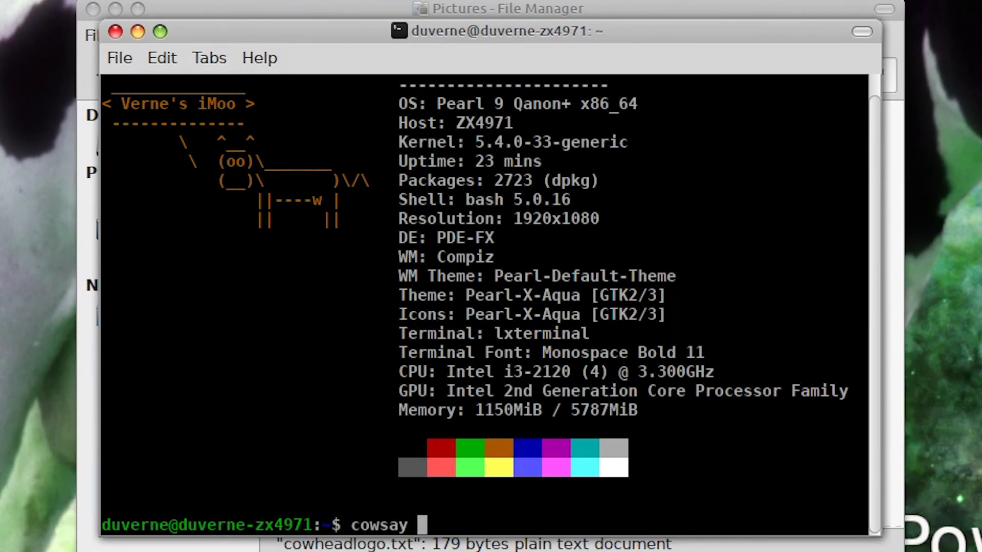
{"action": "type", "text": " \"This i"}
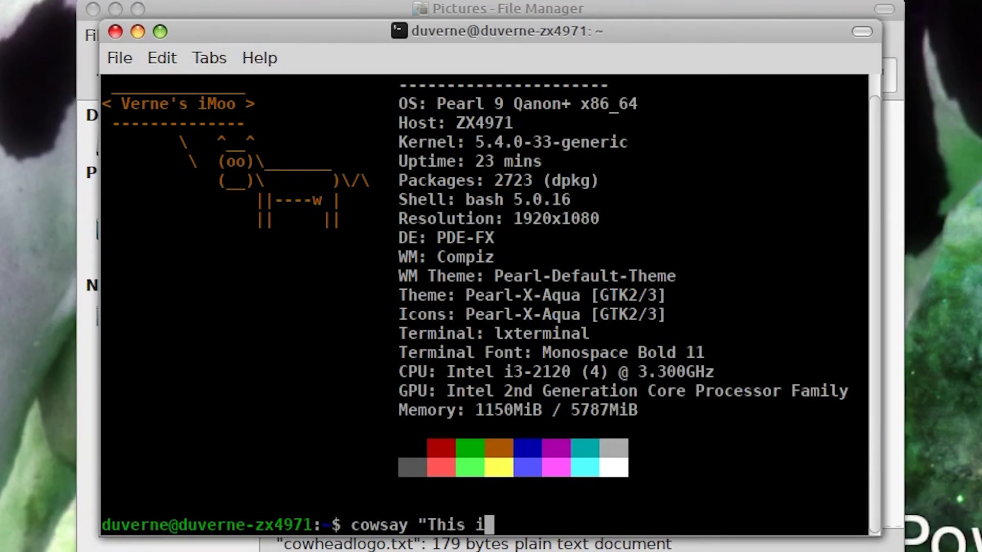
{"action": "type", "text": "s an alter"}
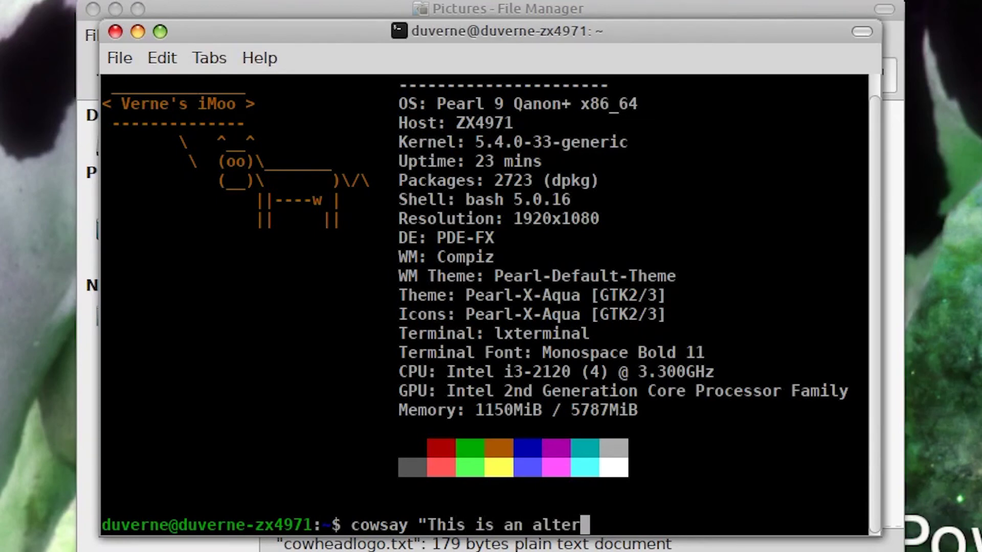
{"action": "type", "text": "nate output"}
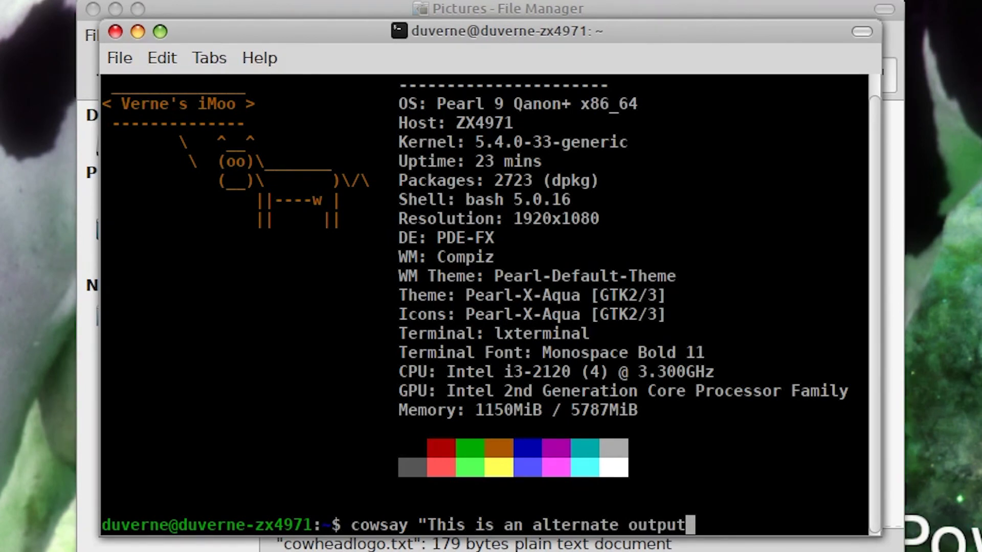
{"action": "type", "text": "\""}
{"action": "key", "text": "Return"}
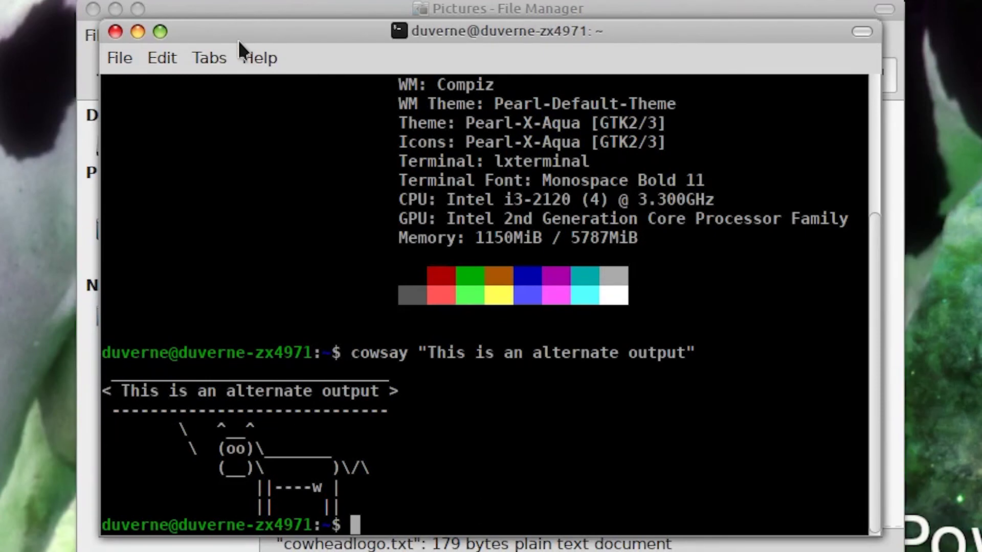
Maximize the terminal window and enlarge its text by six zoom levels
{"action": "left_click", "coordinate": [160, 32]}
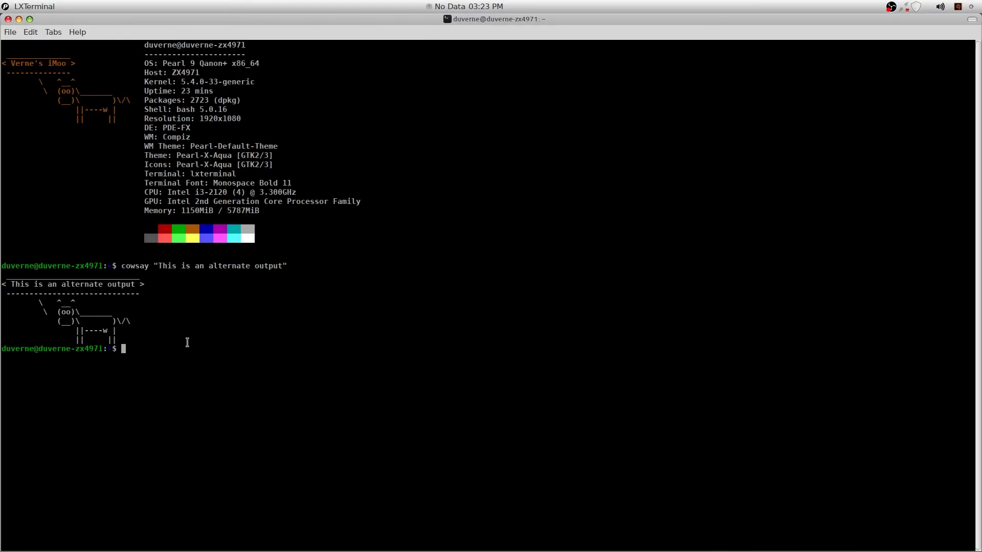
{"action": "key", "text": "ctrl+plus"}
{"action": "key", "text": "ctrl+plus"}
{"action": "key", "text": "ctrl+plus"}
{"action": "key", "text": "ctrl+plus"}
{"action": "key", "text": "ctrl+plus"}
{"action": "key", "text": "ctrl+plus"}
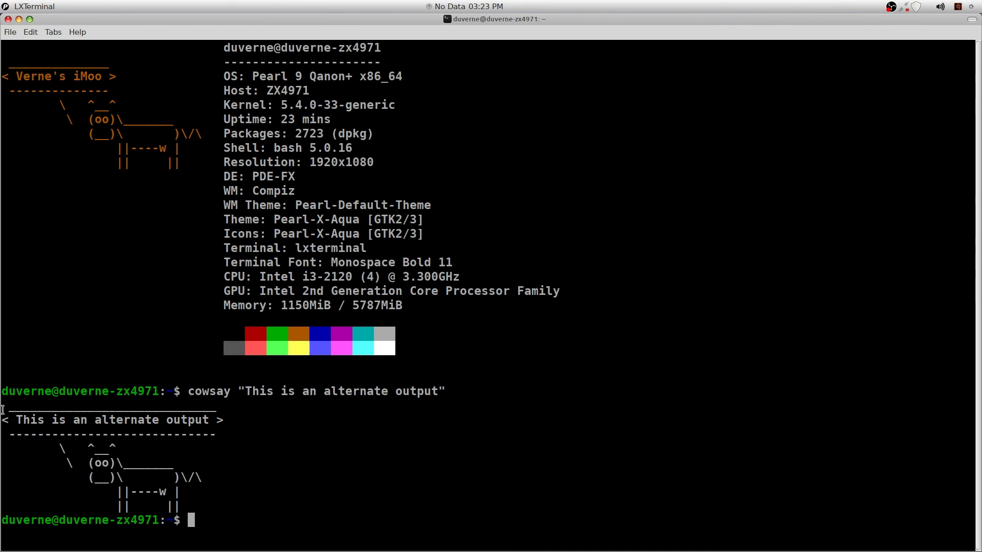
Copy the complete "This is an alternate output" cow drawing, including its speech bubble, from the terminal output
{"action": "left_click_drag", "start_coordinate": [3, 407], "coordinate": [222, 500]}
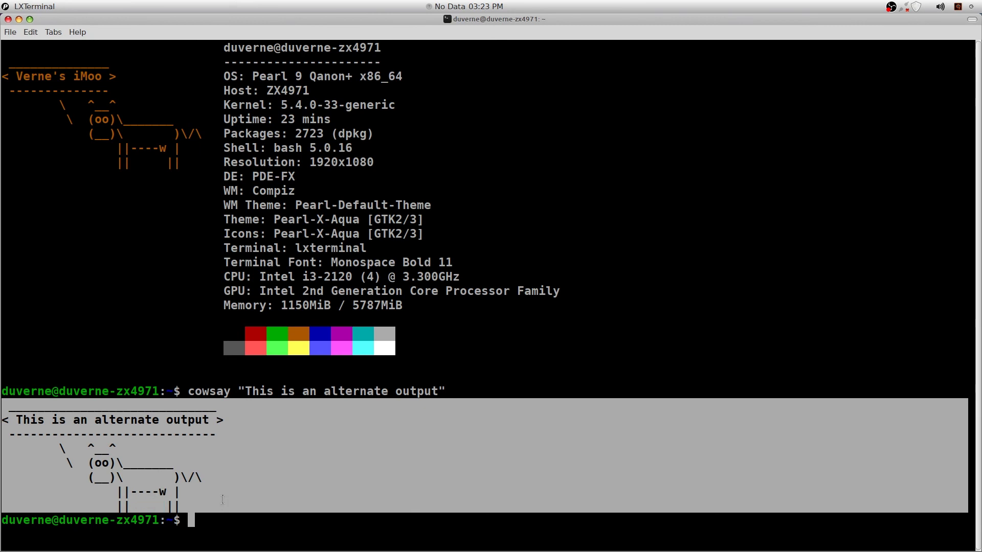
{"action": "right_click", "coordinate": [219, 493]}
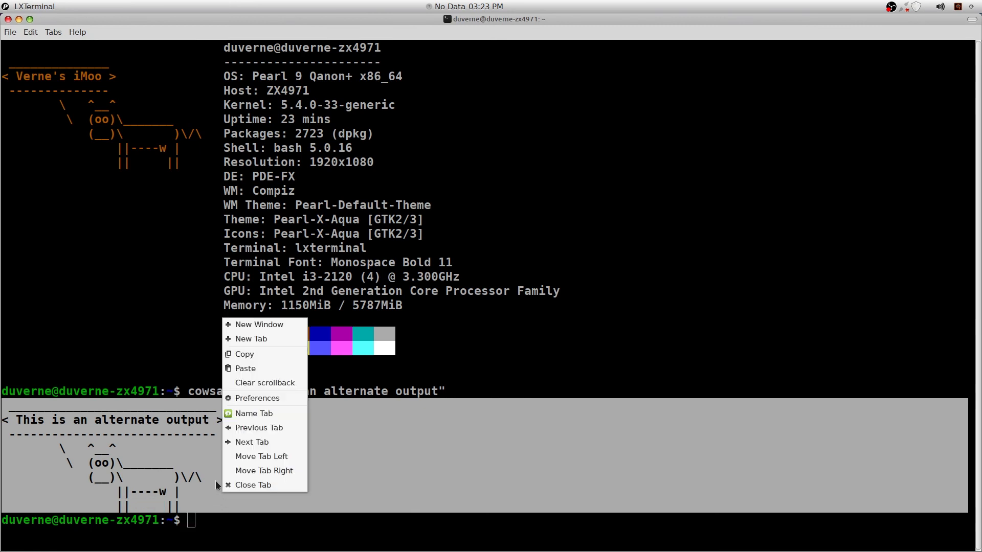
{"action": "left_click", "coordinate": [269, 353]}
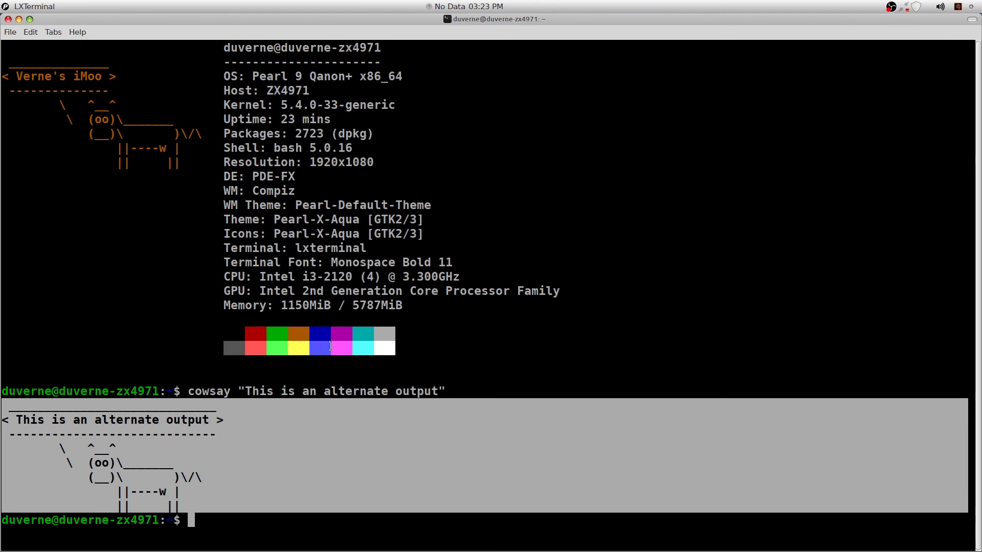
Switch to the text editor and paste the cow drawing into the untitled document, below an empty first line
{"action": "left_click", "coordinate": [19, 20]}
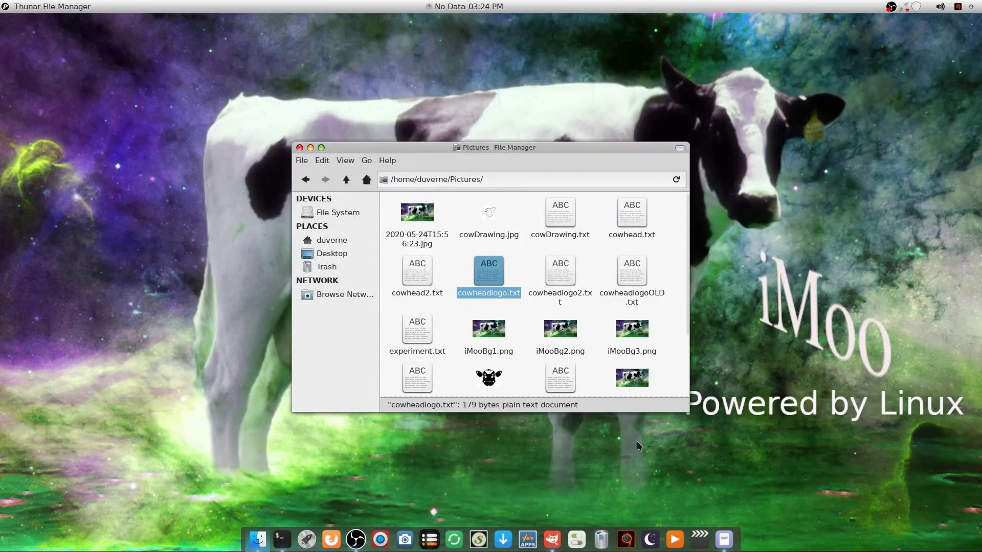
{"action": "left_click", "coordinate": [729, 541]}
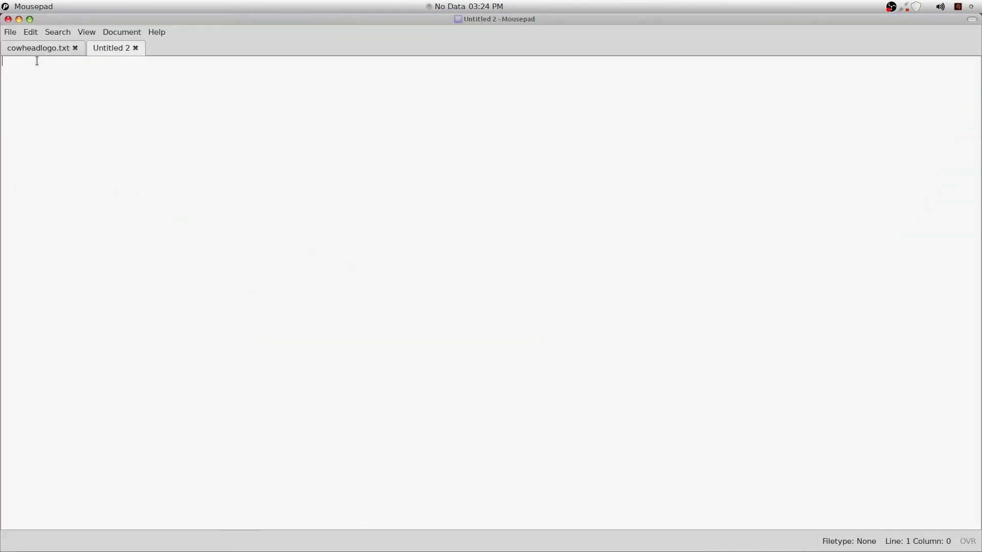
{"action": "key", "text": "Return"}
{"action": "right_click", "coordinate": [7, 74]}
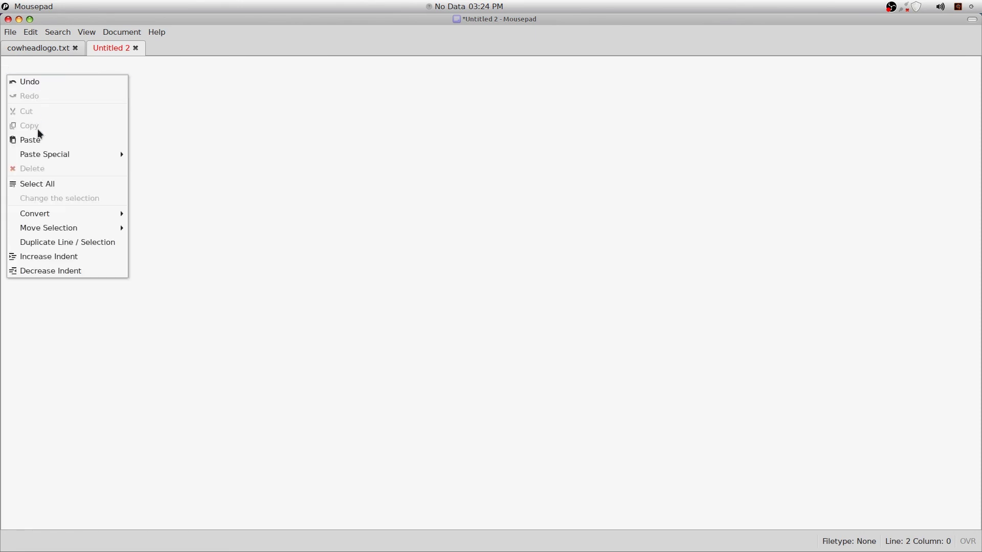
{"action": "left_click", "coordinate": [37, 147]}
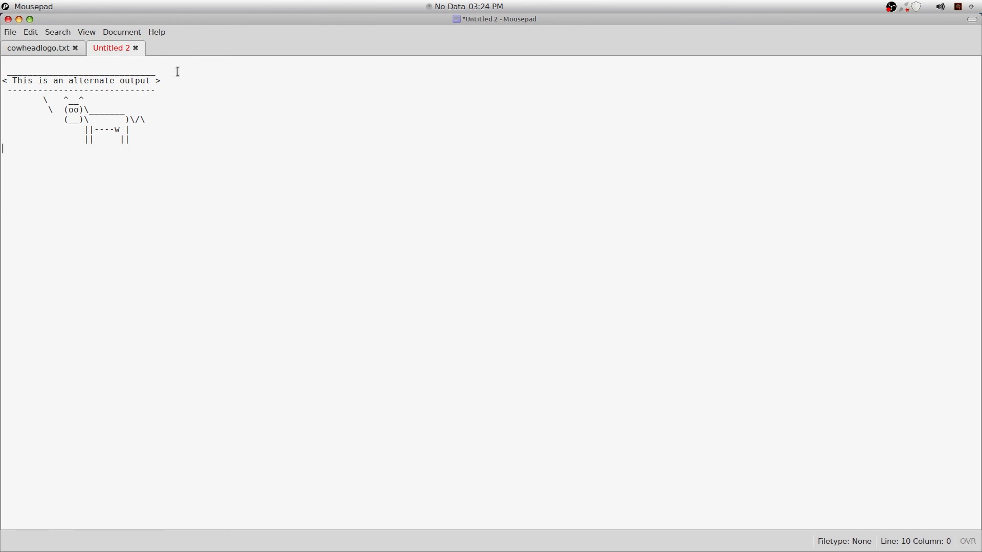
Copy the ${c3} color code from the first line of cowheadlogo.txt
{"action": "left_click", "coordinate": [5, 70]}
{"action": "left_click", "coordinate": [46, 50]}
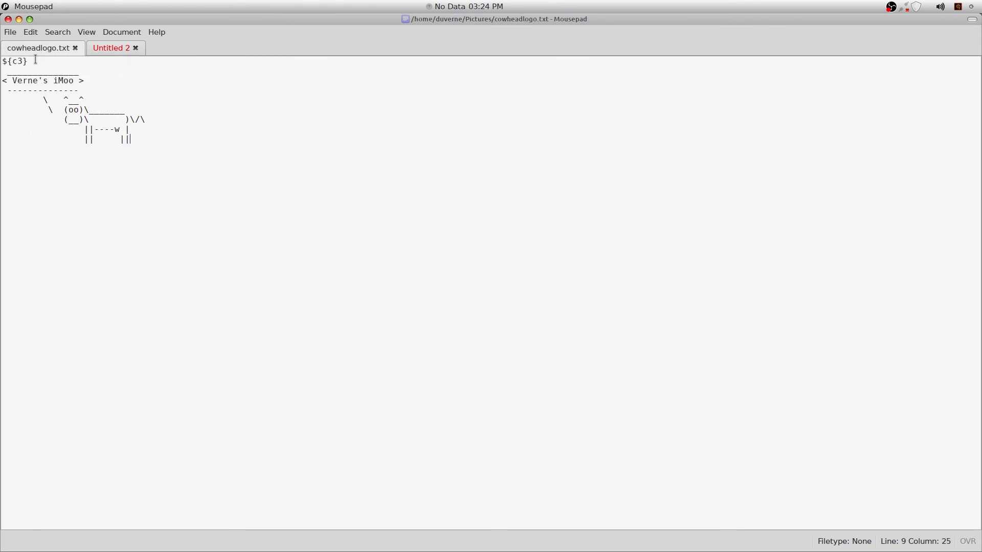
{"action": "left_click_drag", "start_coordinate": [28, 61], "coordinate": [3, 61]}
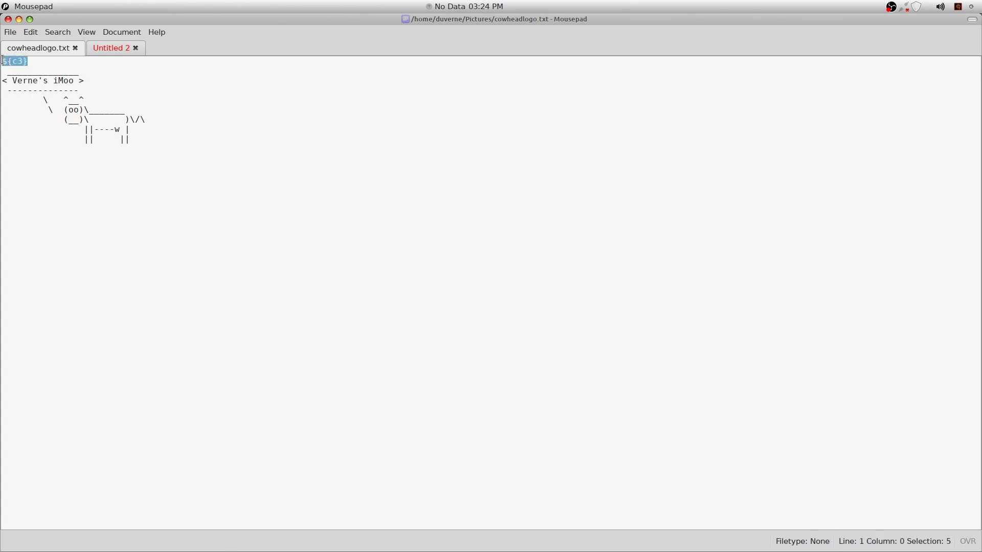
{"action": "right_click", "coordinate": [10, 62]}
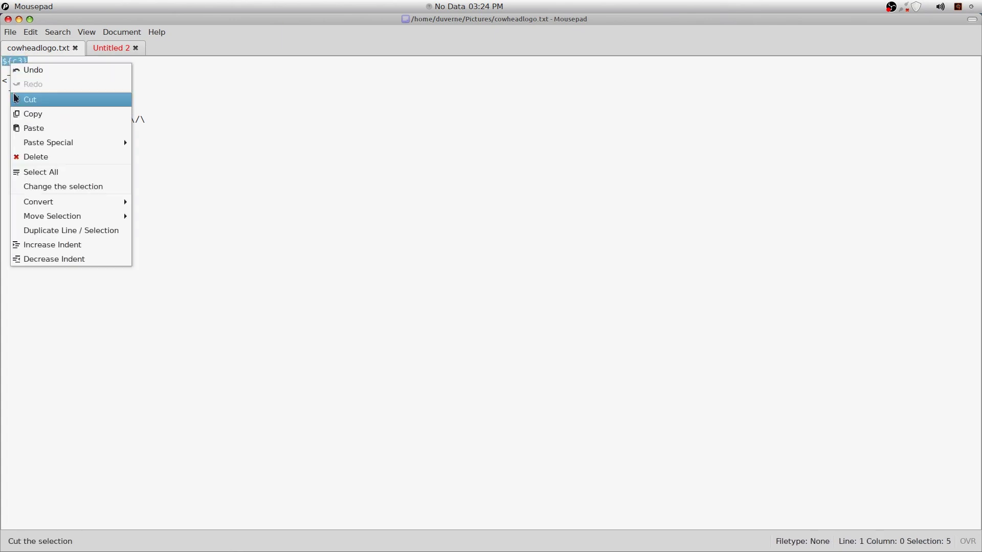
{"action": "left_click", "coordinate": [26, 114]}
Paste ${c3} on its own line above the cow drawing in the untitled document, removing the blank line and space before it
{"action": "left_click", "coordinate": [131, 48]}
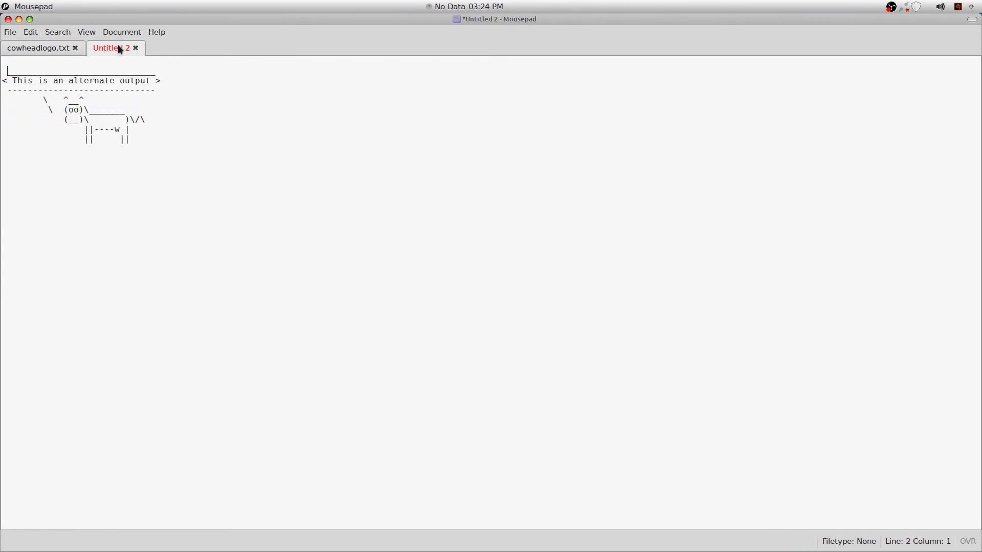
{"action": "right_click", "coordinate": [16, 70]}
{"action": "left_click", "coordinate": [45, 136]}
{"action": "key", "text": "Return"}
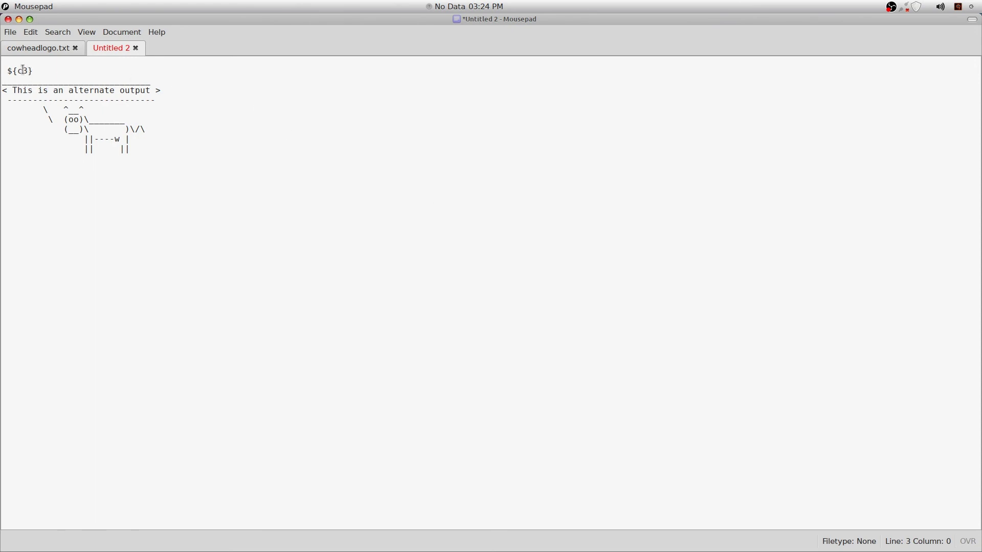
{"action": "key", "text": "Up"}
{"action": "key", "text": "Up"}
{"action": "key", "text": "Delete"}
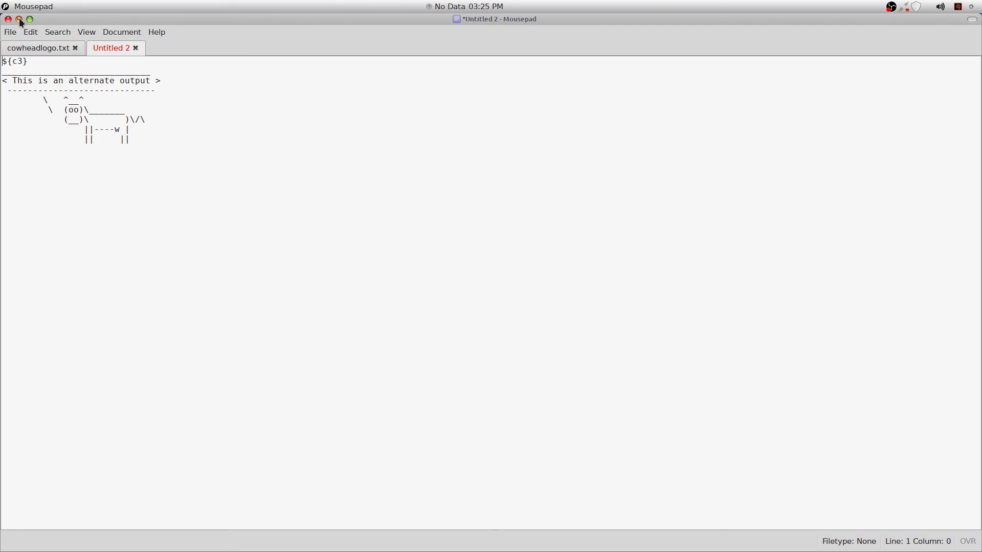
Switch to the terminal and open ~/.bashrc in nano
{"action": "left_click", "coordinate": [20, 21]}
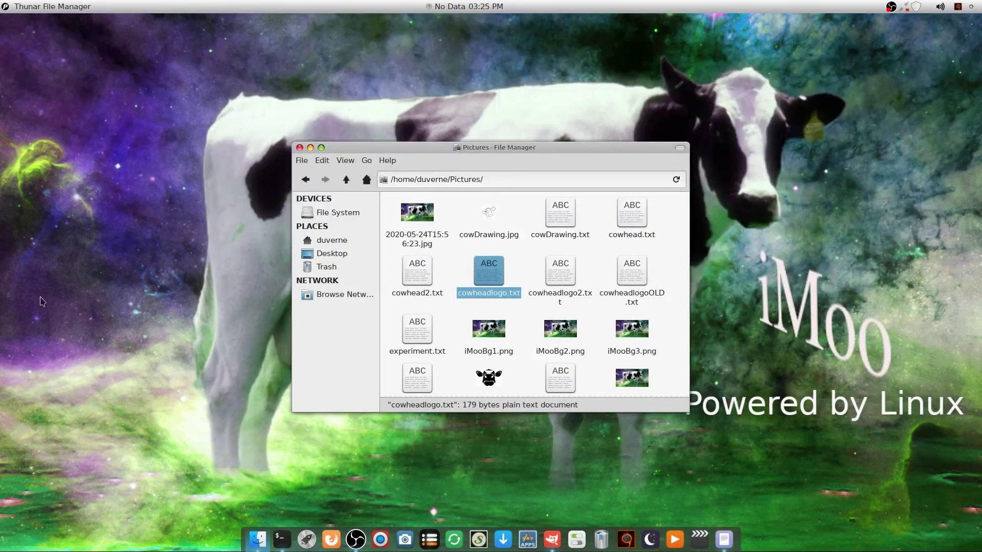
{"action": "left_click", "coordinate": [282, 540]}
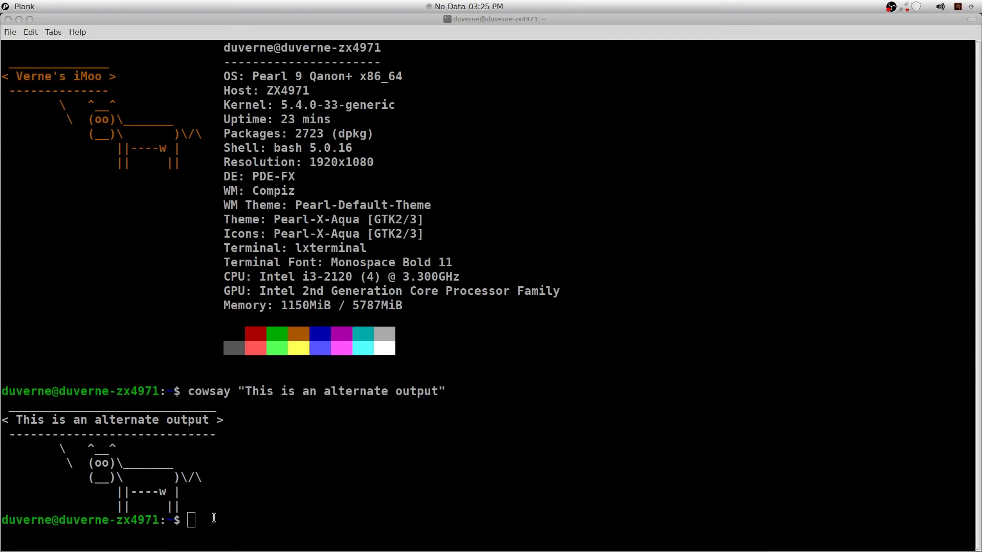
{"action": "left_click", "coordinate": [195, 520]}
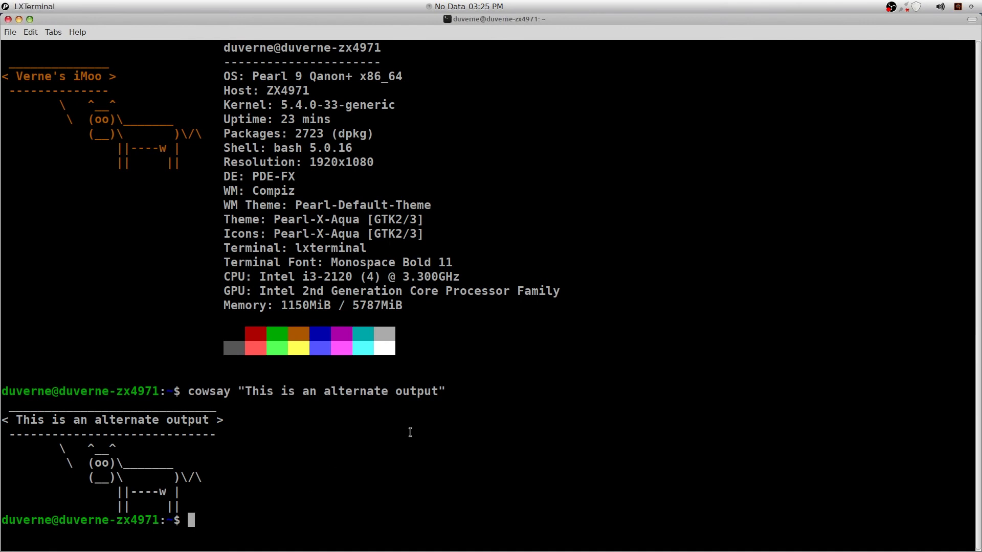
{"action": "type", "text": "nano "}
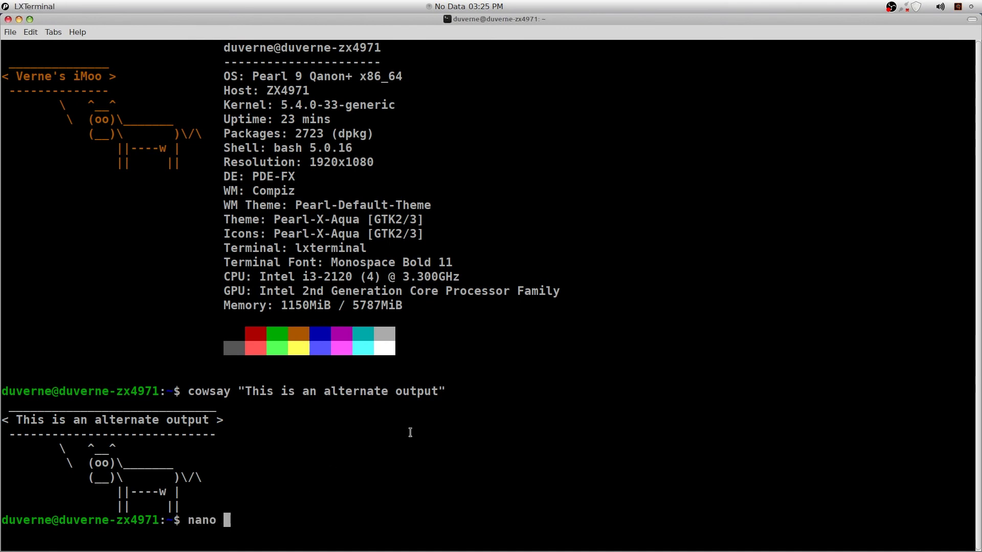
{"action": "type", "text": "~"}
{"action": "type", "text": "/"}
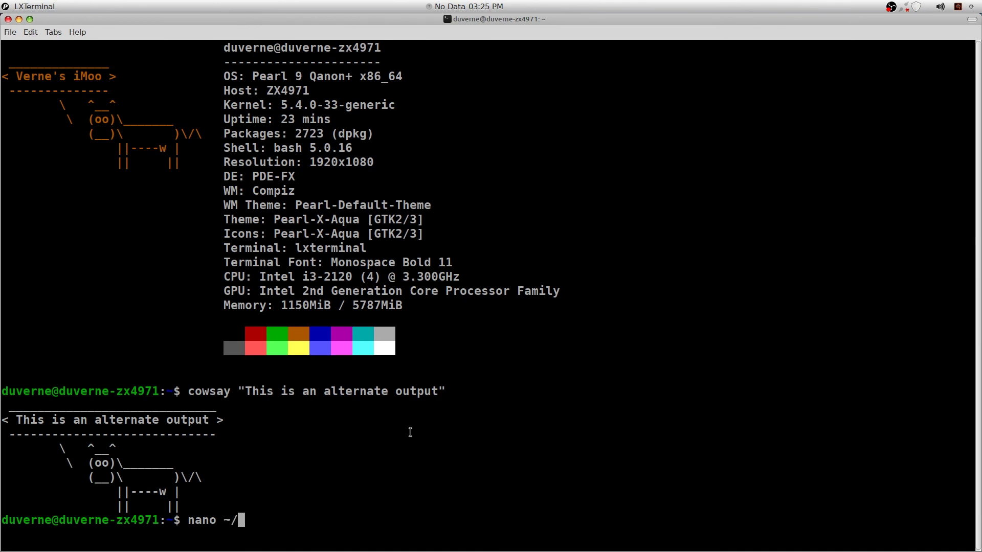
{"action": "type", "text": ".bs"}
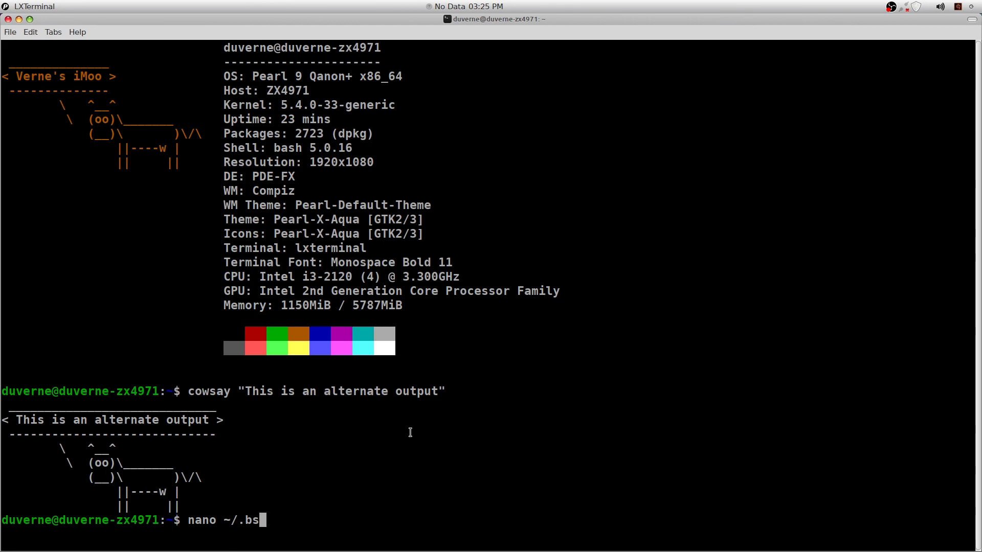
{"action": "key", "text": "BackSpace"}
{"action": "type", "text": "ashrc"}
{"action": "key", "text": "Return"}
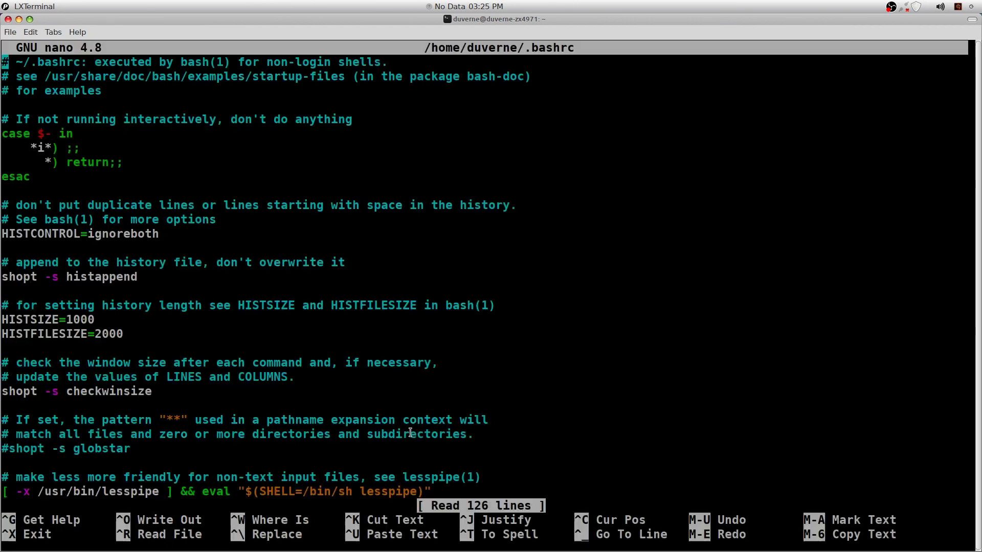
Look through .bashrc down to the custom xcowsay and neofetch lines at its end
{"action": "key", "text": "Down"}
{"action": "key", "text": "Down"}
{"action": "key", "text": "Down"}
{"action": "key", "text": "Down"}
{"action": "key", "text": "Down"}
{"action": "key", "text": "Down"}
{"action": "key", "text": "Down"}
{"action": "key", "text": "Down"}
{"action": "key", "text": "Down"}
{"action": "key", "text": "Down"}
{"action": "key", "text": "Down"}
{"action": "key", "text": "Down"}
{"action": "key", "text": "Down"}
{"action": "key", "text": "Down"}
{"action": "key", "text": "Down"}
{"action": "key", "text": "Down"}
{"action": "key", "text": "Down"}
{"action": "key", "text": "Down"}
{"action": "key", "text": "Down"}
{"action": "key", "text": "Down"}
{"action": "key", "text": "Down"}
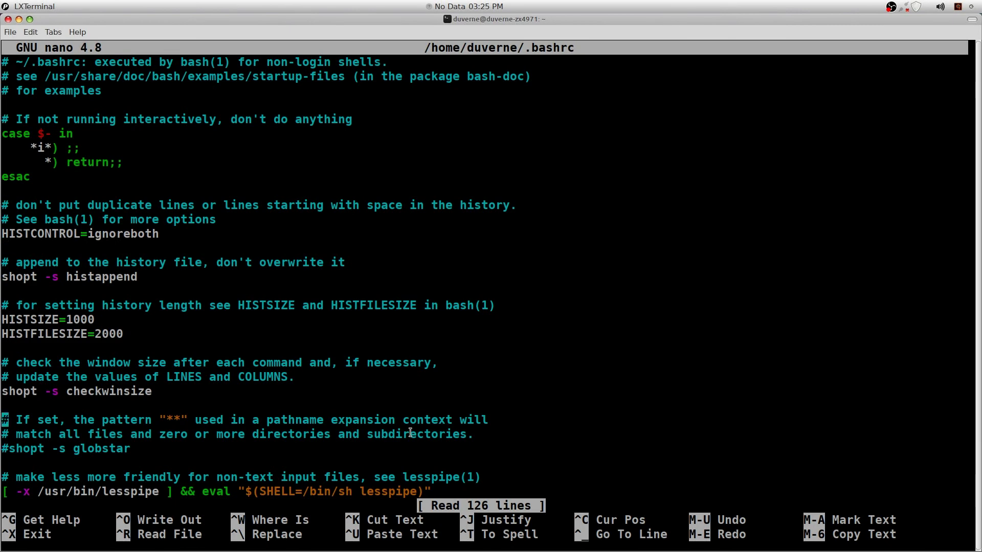
{"action": "key", "text": "Down"}
{"action": "key", "text": "Down"}
{"action": "key", "text": "Down"}
{"action": "key", "text": "Down"}
{"action": "key", "text": "Down"}
{"action": "key", "text": "Down"}
{"action": "key", "text": "Down"}
{"action": "key", "text": "Down"}
{"action": "key", "text": "Down"}
{"action": "key", "text": "Down"}
{"action": "key", "text": "Down"}
{"action": "key", "text": "Down"}
{"action": "key", "text": "Down"}
{"action": "key", "text": "Down"}
{"action": "key", "text": "Down"}
{"action": "key", "text": "Down"}
{"action": "key", "text": "Down"}
{"action": "key", "text": "Down"}
{"action": "key", "text": "Down"}
{"action": "key", "text": "Down"}
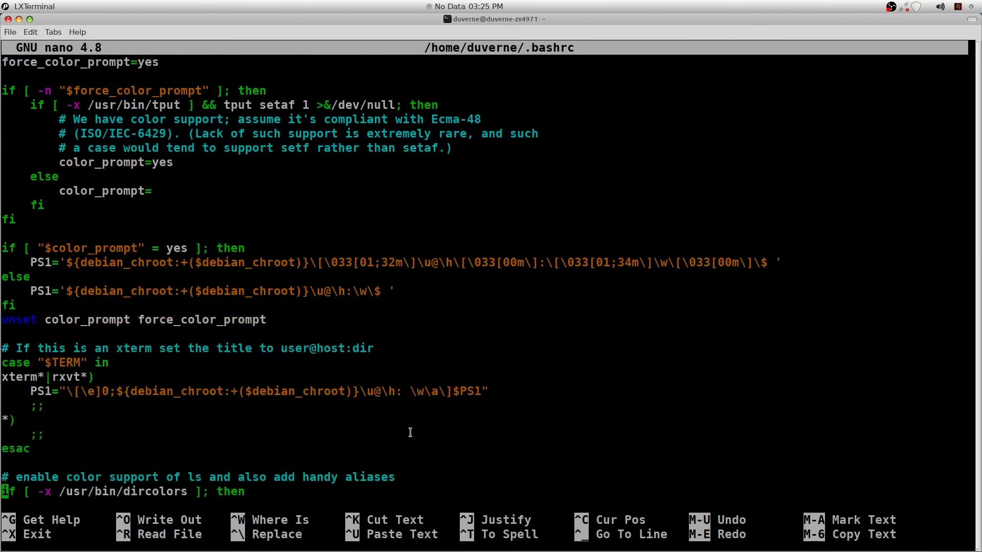
{"action": "key", "text": "Down"}
{"action": "key", "text": "Down"}
{"action": "key", "text": "Down"}
{"action": "key", "text": "Down"}
{"action": "key", "text": "Down"}
{"action": "key", "text": "Down"}
{"action": "key", "text": "Down"}
{"action": "key", "text": "Down"}
{"action": "key", "text": "Down"}
{"action": "key", "text": "Down"}
{"action": "key", "text": "Down"}
{"action": "key", "text": "Down"}
{"action": "key", "text": "Down"}
{"action": "key", "text": "Down"}
{"action": "key", "text": "Down"}
{"action": "key", "text": "Down"}
{"action": "key", "text": "Down"}
{"action": "key", "text": "Down"}
{"action": "key", "text": "Down"}
{"action": "key", "text": "Down"}
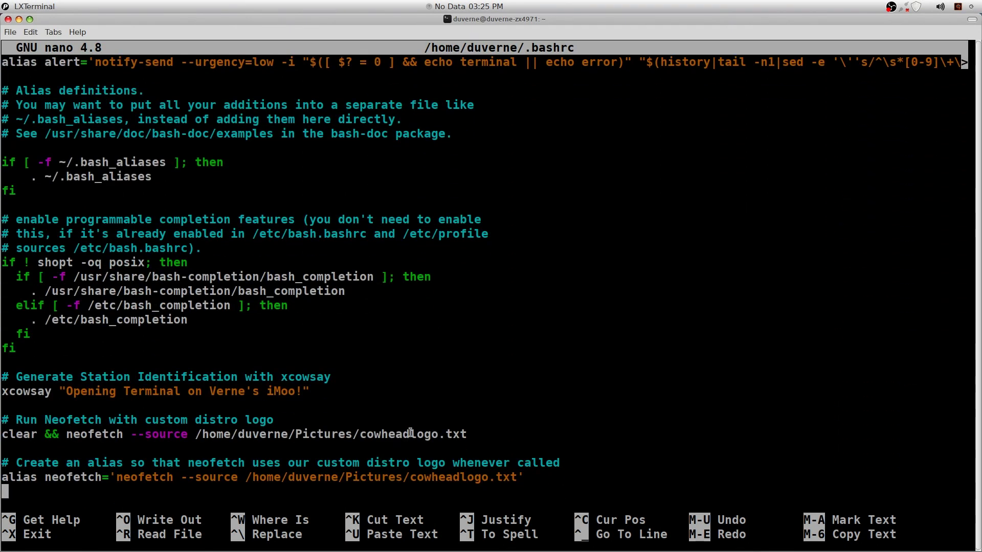
Examine the xcowsay greeting and the neofetch --source line in .bashrc, highlighting the cowheadlogo.txt file name
{"action": "key", "text": "Up"}
{"action": "key", "text": "Up"}
{"action": "key", "text": "Up"}
{"action": "key", "text": "Up"}
{"action": "key", "text": "Up"}
{"action": "key", "text": "Up"}
{"action": "key", "text": "Up"}
{"action": "triple_click", "coordinate": [170, 439]}
{"action": "left_click", "coordinate": [162, 436]}
{"action": "mouse_move", "coordinate": [469, 434]}
{"action": "left_mouse_down"}
{"action": "mouse_move", "coordinate": [359, 434]}
{"action": "mouse_move", "coordinate": [476, 435]}
{"action": "left_mouse_up"}
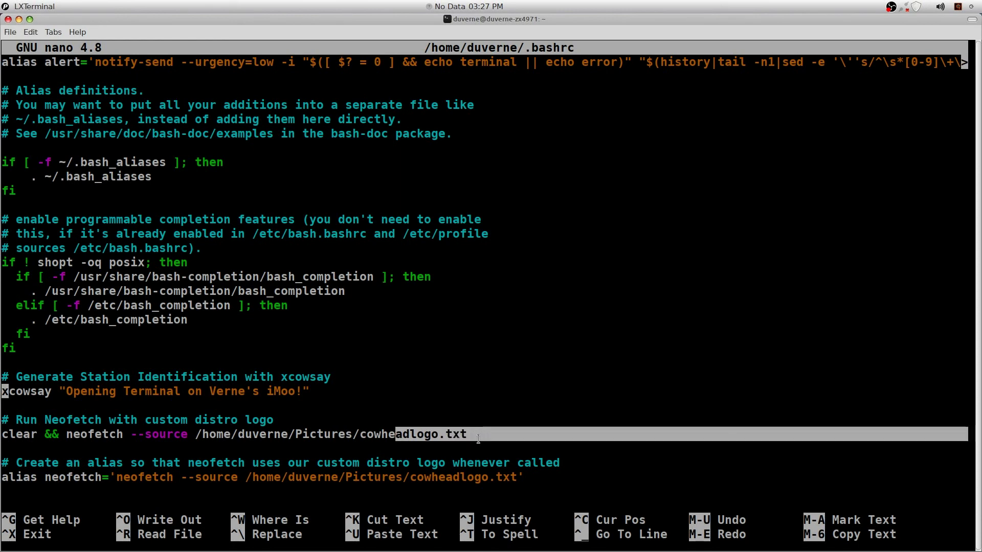
{"action": "left_click", "coordinate": [476, 409]}
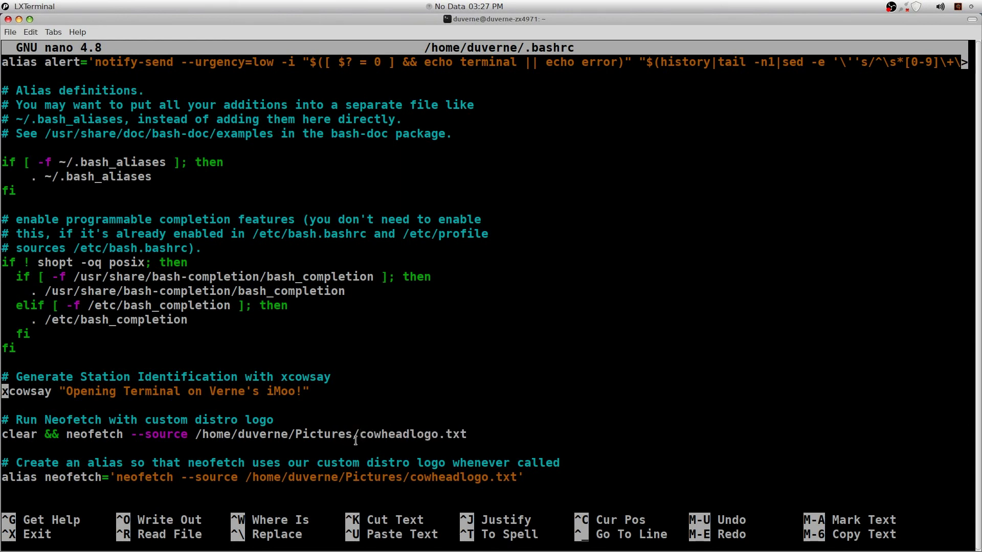
{"action": "left_click_drag", "start_coordinate": [359, 434], "coordinate": [466, 434]}
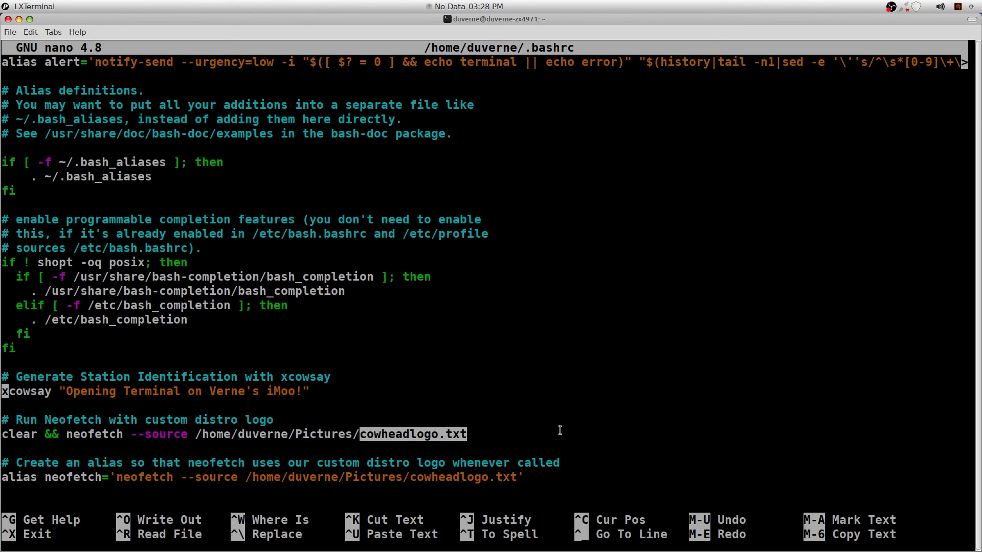
Examine the alias line that makes neofetch use the custom distro logo
{"action": "key", "text": "Down"}
{"action": "key", "text": "Down"}
{"action": "key", "text": "Down"}
{"action": "key", "text": "Down"}
{"action": "left_click", "coordinate": [527, 475]}
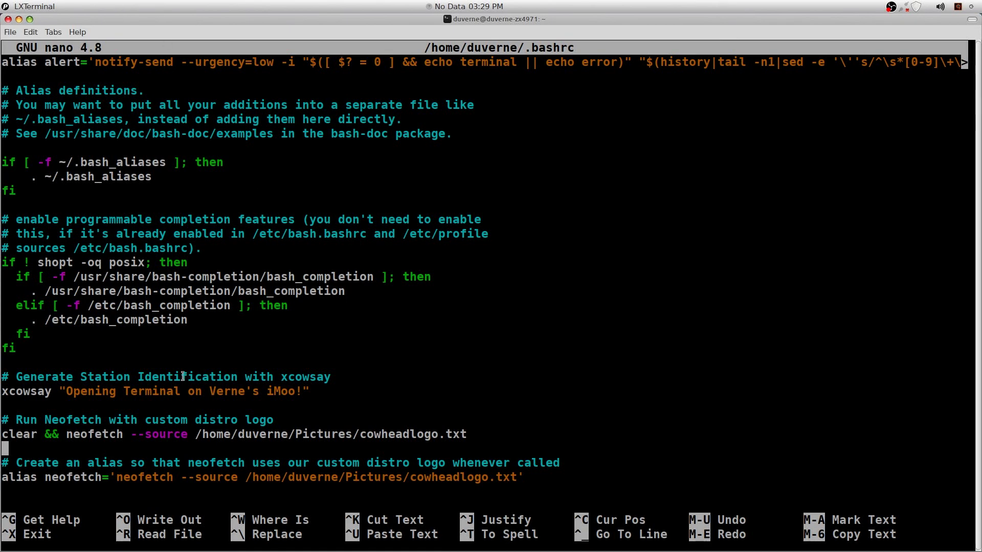
Exit nano without editing .bashrc and return to the shell prompt
{"action": "mouse_move", "coordinate": [2, 516]}
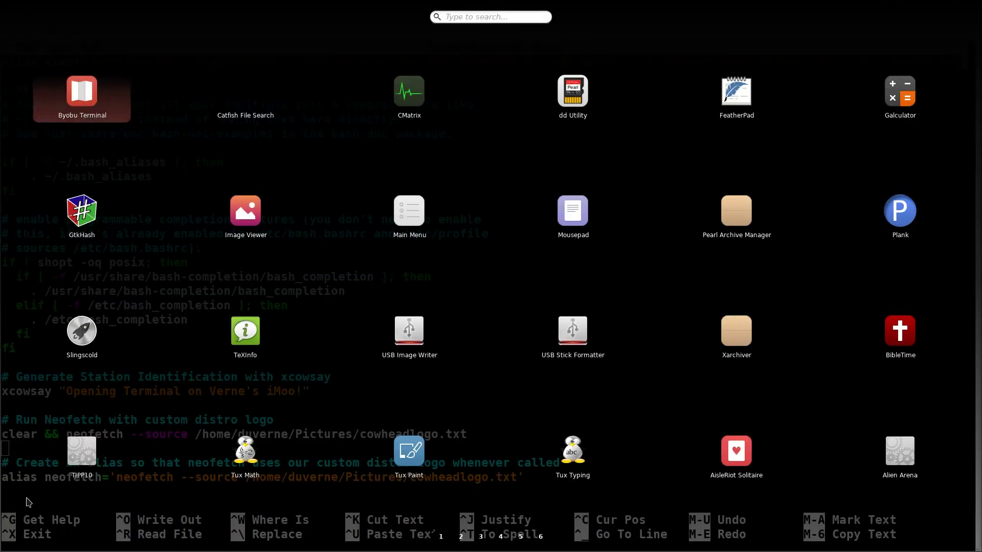
{"action": "left_click", "coordinate": [115, 497]}
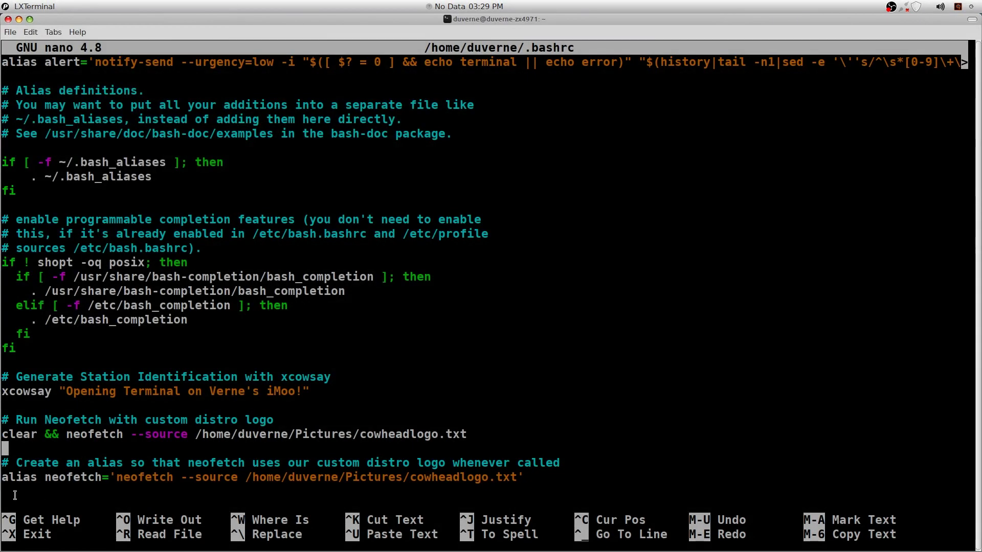
{"action": "key", "text": "ctrl+x"}
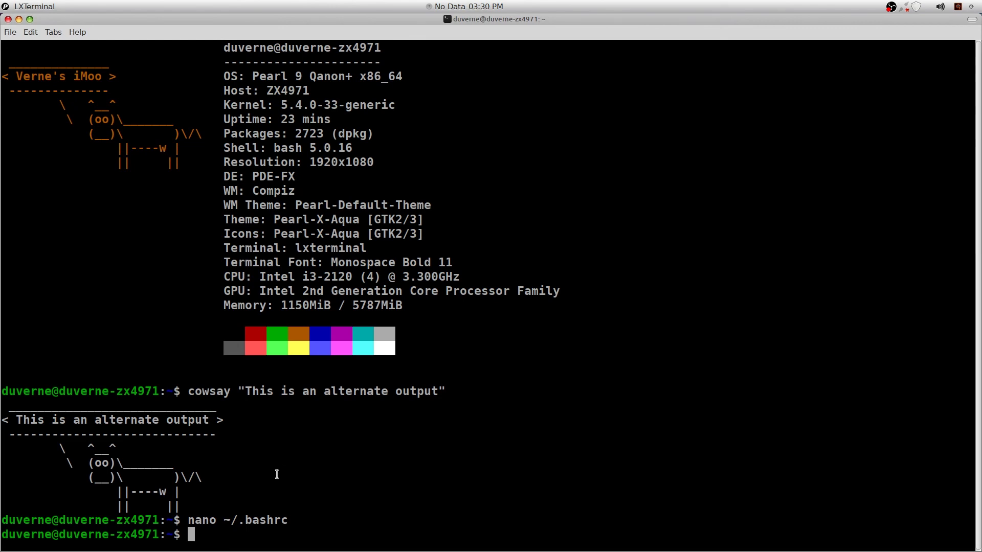
Rerun the last nano command with root rights using sudo !!, entering the sudo password
{"action": "type", "text": "sudo !!"}
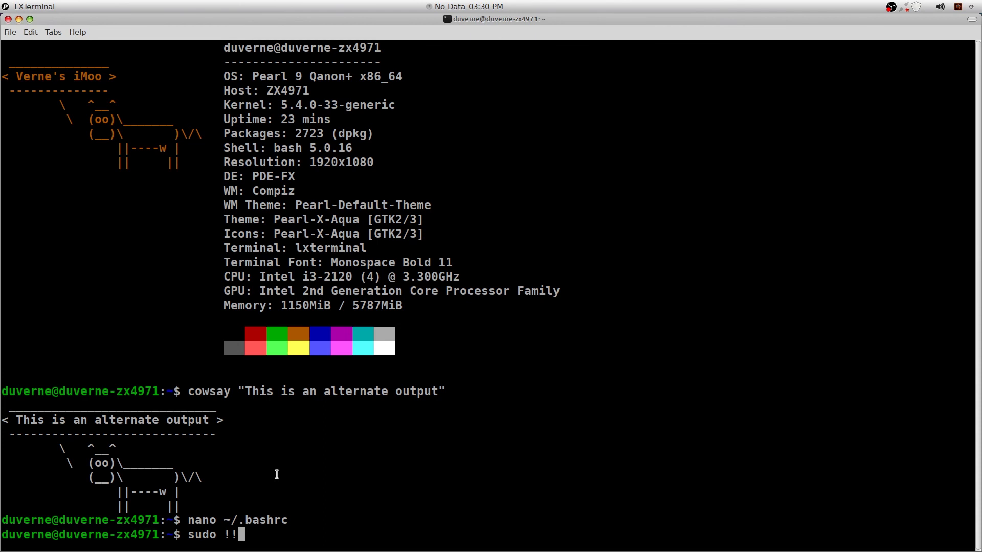
{"action": "key", "text": "Return"}
{"action": "type", "text": "****"}
{"action": "type", "text": "**"}
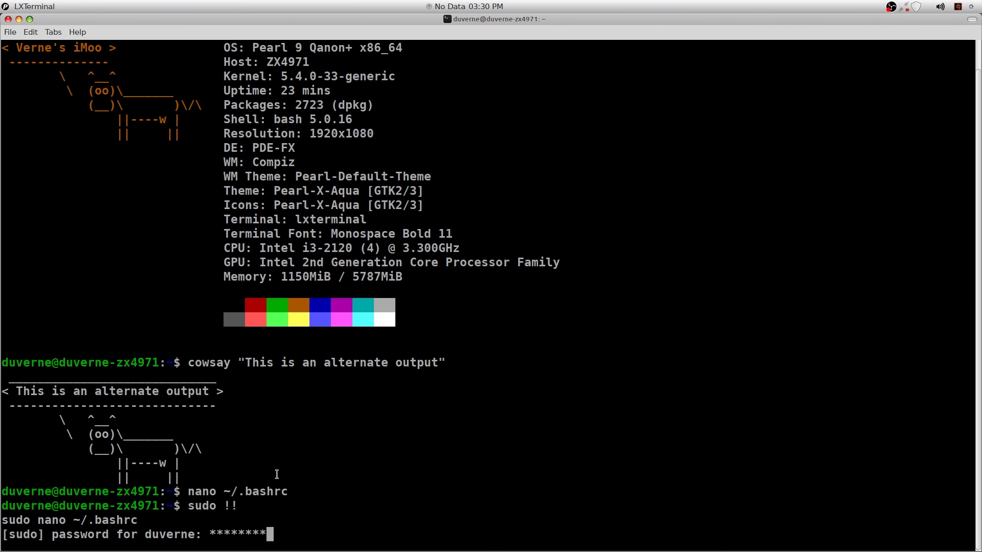
{"action": "key", "text": "Return"}
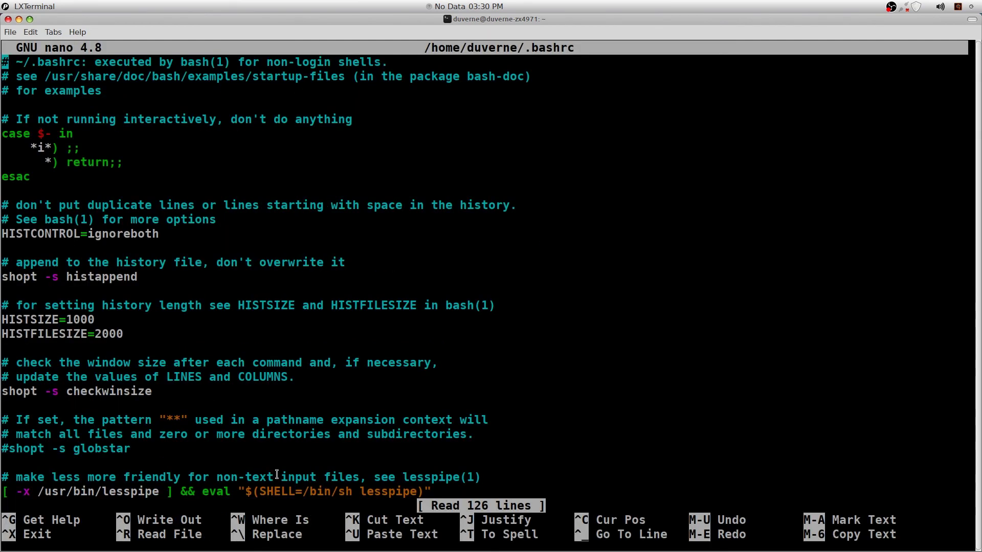
Comment out the neofetch alias line at the end of .bashrc with a leading #
{"action": "key", "text": "Down"}
{"action": "key", "text": "Down"}
{"action": "key", "text": "Down"}
{"action": "key", "text": "Down"}
{"action": "key", "text": "Down"}
{"action": "key", "text": "Down"}
{"action": "key", "text": "Down"}
{"action": "key", "text": "Down"}
{"action": "key", "text": "Down"}
{"action": "key", "text": "Down"}
{"action": "key", "text": "Down"}
{"action": "key", "text": "Down"}
{"action": "key", "text": "Down"}
{"action": "key", "text": "Down"}
{"action": "key", "text": "Down"}
{"action": "key", "text": "Down"}
{"action": "key", "text": "Down"}
{"action": "key", "text": "Down"}
{"action": "key", "text": "Down"}
{"action": "key", "text": "Down"}
{"action": "key", "text": "Down"}
{"action": "key", "text": "Down"}
{"action": "key", "text": "Down"}
{"action": "key", "text": "Down"}
{"action": "key", "text": "Down"}
{"action": "key", "text": "Down"}
{"action": "key", "text": "Down"}
{"action": "key", "text": "Down"}
{"action": "key", "text": "Down"}
{"action": "key", "text": "Down"}
{"action": "key", "text": "Down"}
{"action": "key", "text": "Down"}
{"action": "key", "text": "Down"}
{"action": "key", "text": "Down"}
{"action": "key", "text": "Down"}
{"action": "key", "text": "Down"}
{"action": "key", "text": "Down"}
{"action": "key", "text": "Down"}
{"action": "key", "text": "Down"}
{"action": "key", "text": "Down"}
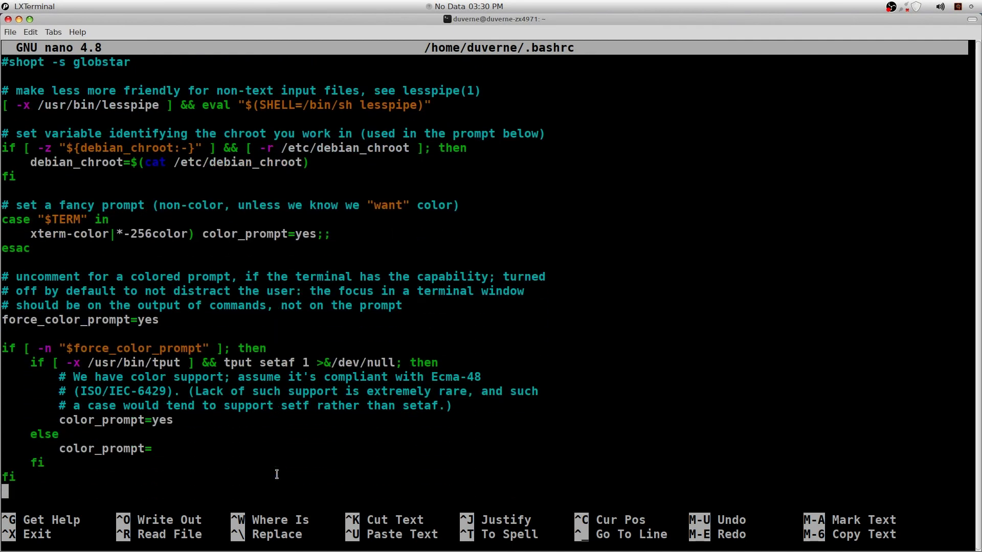
{"action": "key", "text": "Down"}
{"action": "key", "text": "Down"}
{"action": "key", "text": "Down"}
{"action": "key", "text": "Down"}
{"action": "key", "text": "Down"}
{"action": "key", "text": "Down"}
{"action": "key", "text": "Down"}
{"action": "key", "text": "Down"}
{"action": "key", "text": "Down"}
{"action": "key", "text": "Down"}
{"action": "key", "text": "Down"}
{"action": "key", "text": "Down"}
{"action": "key", "text": "Down"}
{"action": "key", "text": "Down"}
{"action": "key", "text": "Down"}
{"action": "key", "text": "Down"}
{"action": "key", "text": "Down"}
{"action": "key", "text": "Down"}
{"action": "key", "text": "Down"}
{"action": "key", "text": "Down"}
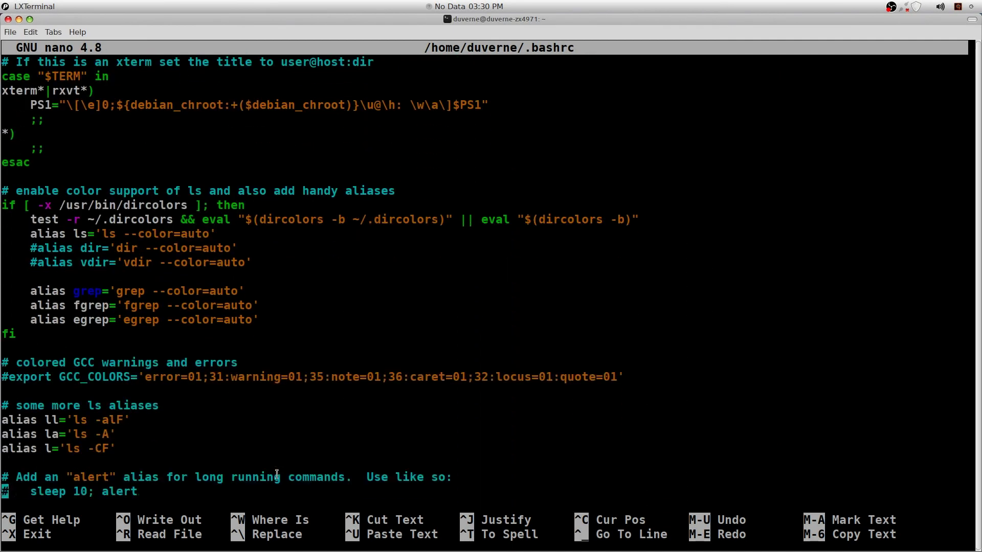
{"action": "key", "text": "Down"}
{"action": "key", "text": "Down"}
{"action": "key", "text": "Down"}
{"action": "key", "text": "Down"}
{"action": "key", "text": "Down"}
{"action": "key", "text": "Down"}
{"action": "key", "text": "Down"}
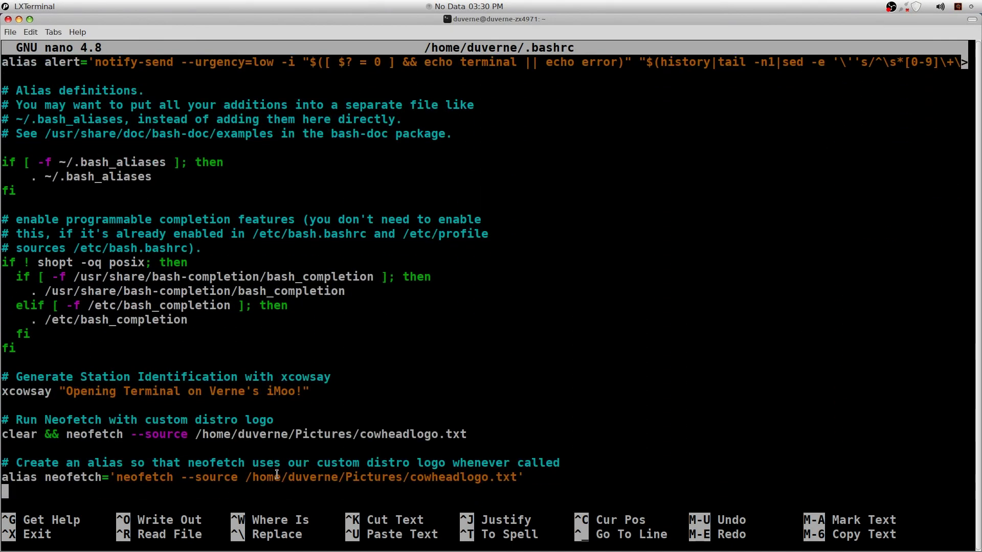
{"action": "key", "text": "Up"}
{"action": "key", "text": "Right"}
{"action": "key", "text": "Right"}
{"action": "key", "text": "Right"}
{"action": "key", "text": "Right"}
{"action": "key", "text": "Right"}
{"action": "key", "text": "Right"}
{"action": "key", "text": "Right"}
{"action": "key", "text": "Right"}
{"action": "key", "text": "Right"}
{"action": "key", "text": "Right"}
{"action": "key", "text": "Right"}
{"action": "key", "text": "Right"}
{"action": "key", "text": "Left"}
{"action": "key", "text": "Left"}
{"action": "key", "text": "Left"}
{"action": "key", "text": "Left"}
{"action": "key", "text": "Left"}
{"action": "key", "text": "Left"}
{"action": "key", "text": "Left"}
{"action": "key", "text": "Left"}
{"action": "key", "text": "Left"}
{"action": "key", "text": "Left"}
{"action": "key", "text": "Left"}
{"action": "key", "text": "Left"}
{"action": "key", "text": "Left"}
{"action": "key", "text": "Right"}
{"action": "type", "text": "#"}
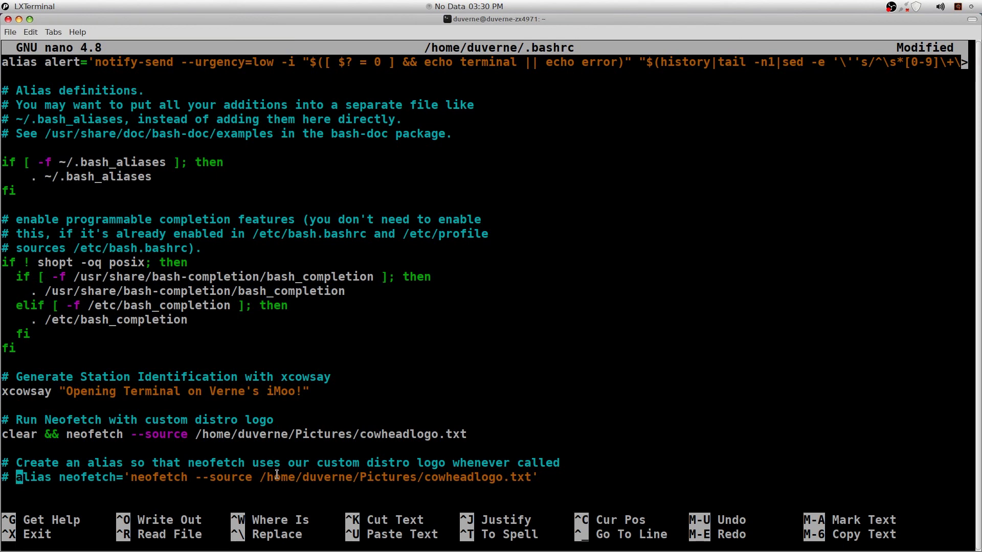
Save .bashrc under its existing name and exit nano to the shell
{"action": "key", "text": "ctrl+o"}
{"action": "key", "text": "Return"}
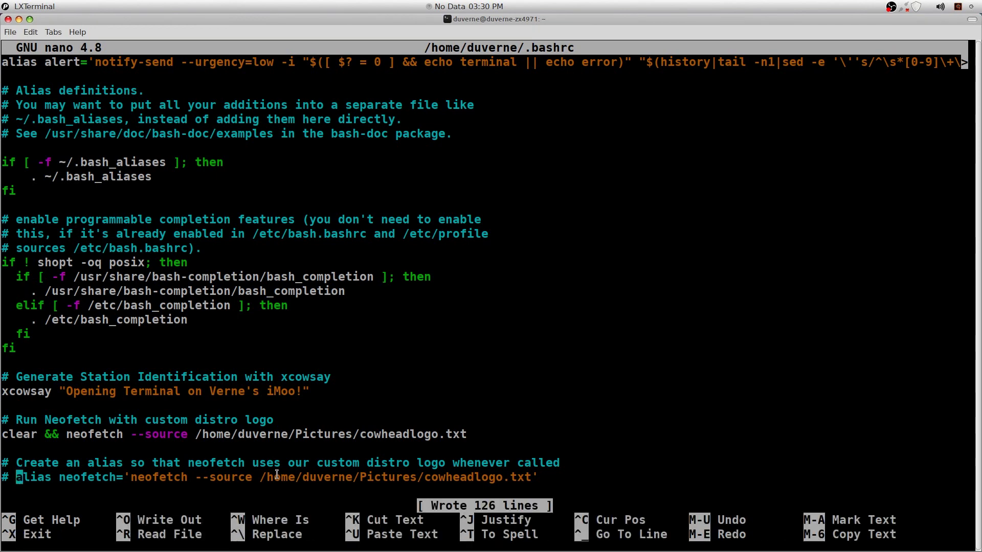
{"action": "key", "text": "ctrl+x"}
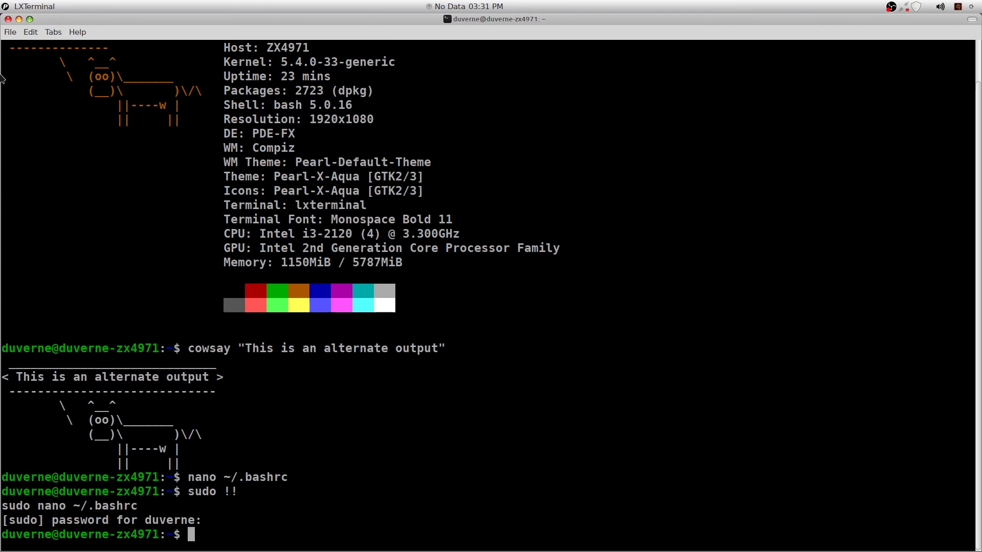
Close the current terminal, open a new maximized one and enlarge its text by five zoom levels
{"action": "left_click", "coordinate": [7, 19]}
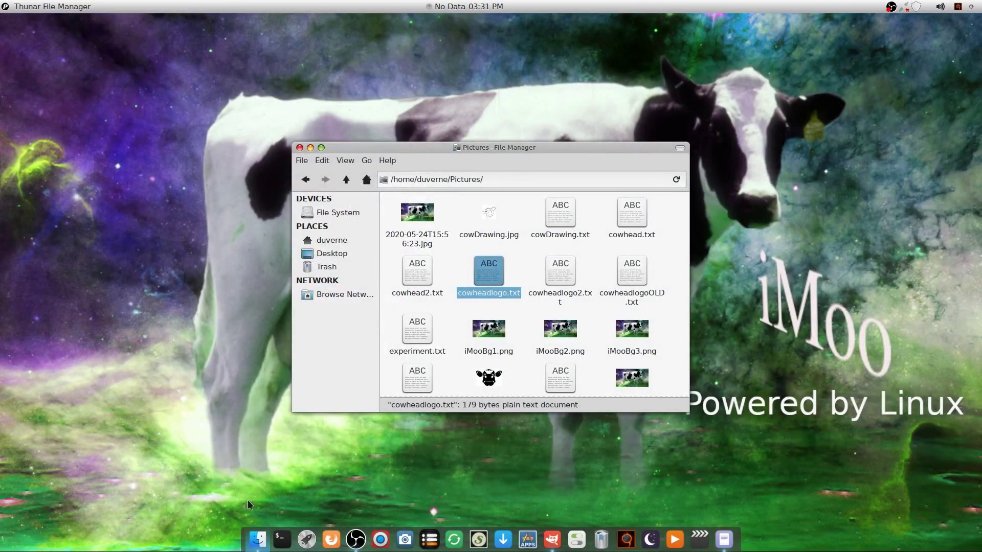
{"action": "left_click", "coordinate": [281, 538]}
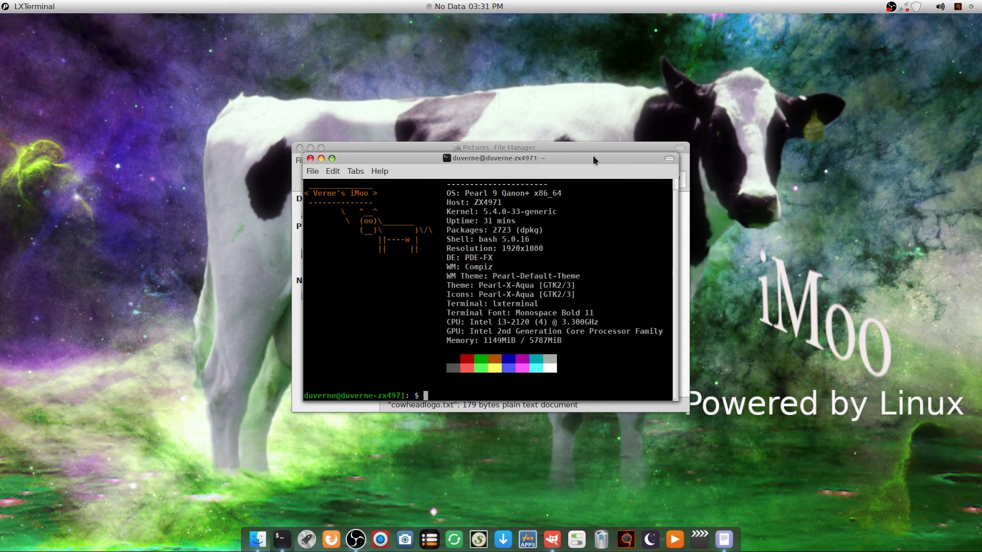
{"action": "left_click_drag", "start_coordinate": [529, 157], "coordinate": [412, 120]}
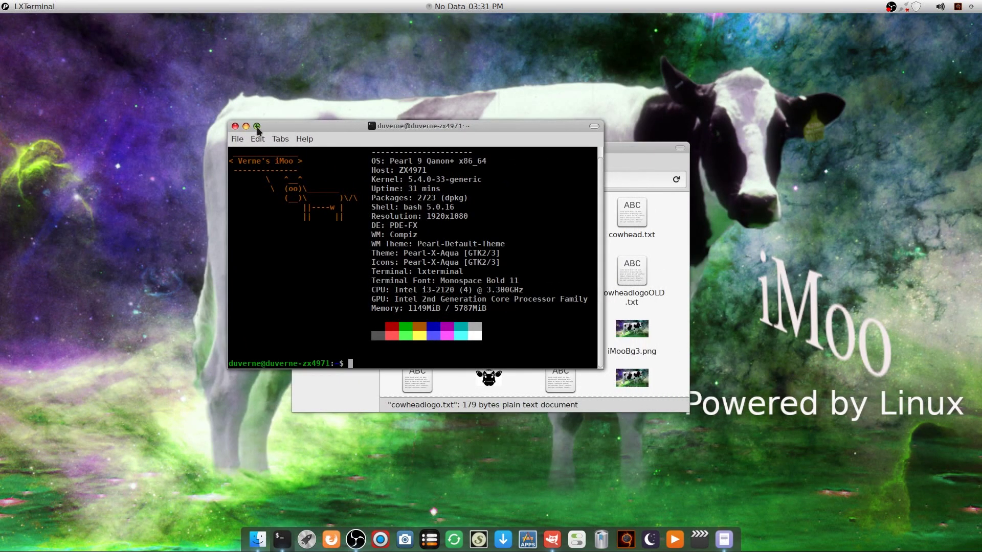
{"action": "left_click", "coordinate": [256, 126]}
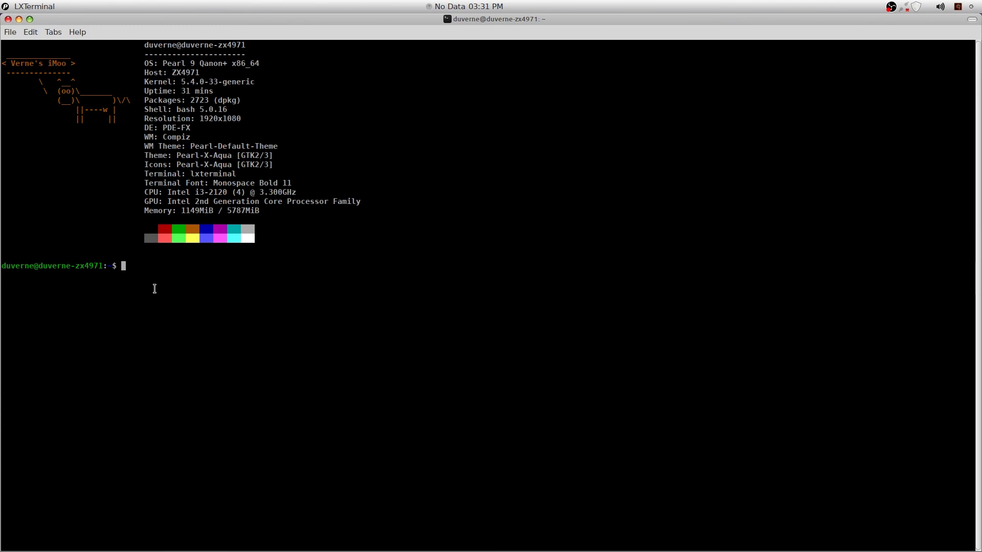
{"action": "key", "text": "ctrl+plus"}
{"action": "key", "text": "ctrl+plus"}
{"action": "key", "text": "ctrl+plus"}
{"action": "key", "text": "ctrl+plus"}
{"action": "key", "text": "ctrl+plus"}
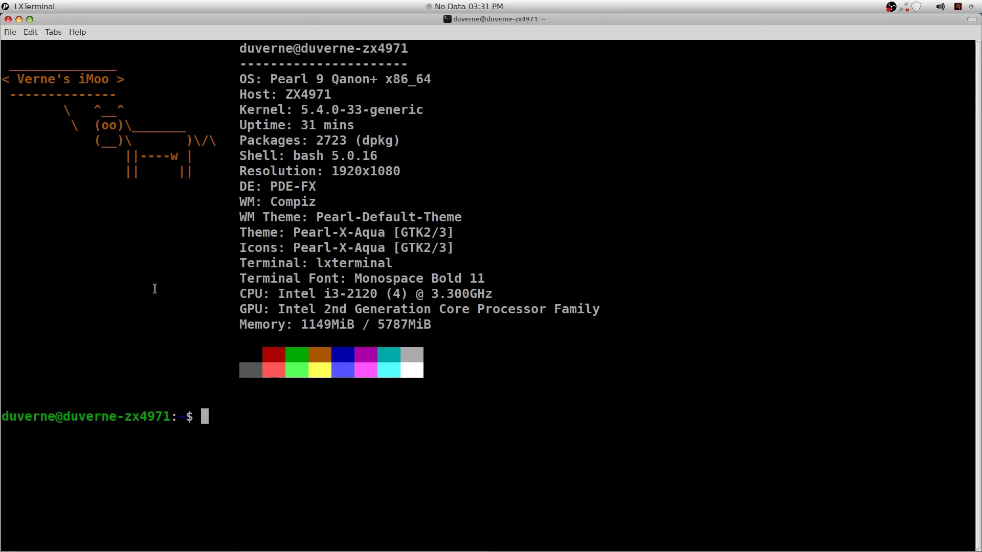
Run plain neofetch and examine the OS line and the logo it draws
{"action": "type", "text": "neofetch"}
{"action": "key", "text": "Return"}
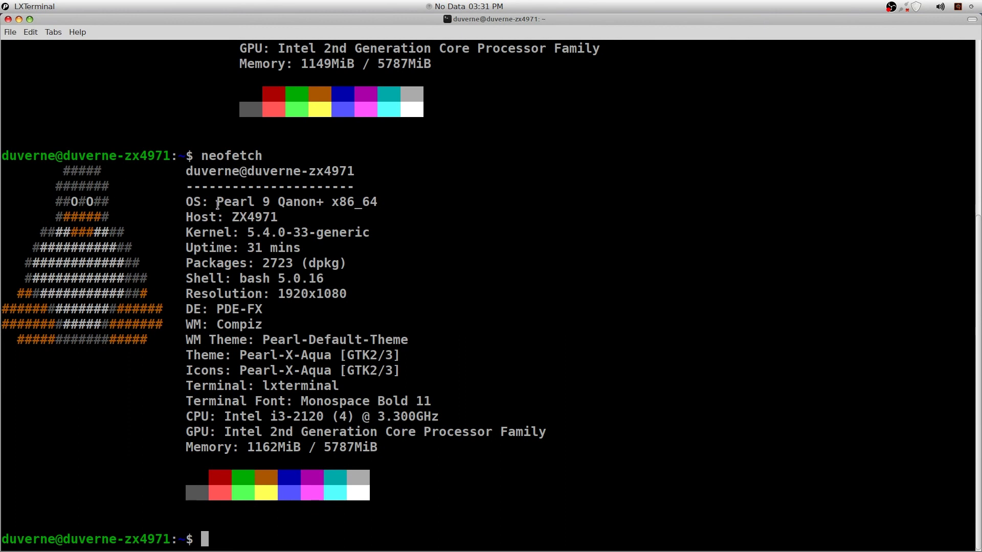
{"action": "left_click_drag", "start_coordinate": [214, 201], "coordinate": [257, 201]}
{"action": "double_click", "coordinate": [265, 201]}
{"action": "left_click", "coordinate": [255, 202]}
{"action": "left_click_drag", "start_coordinate": [64, 170], "coordinate": [82, 187]}
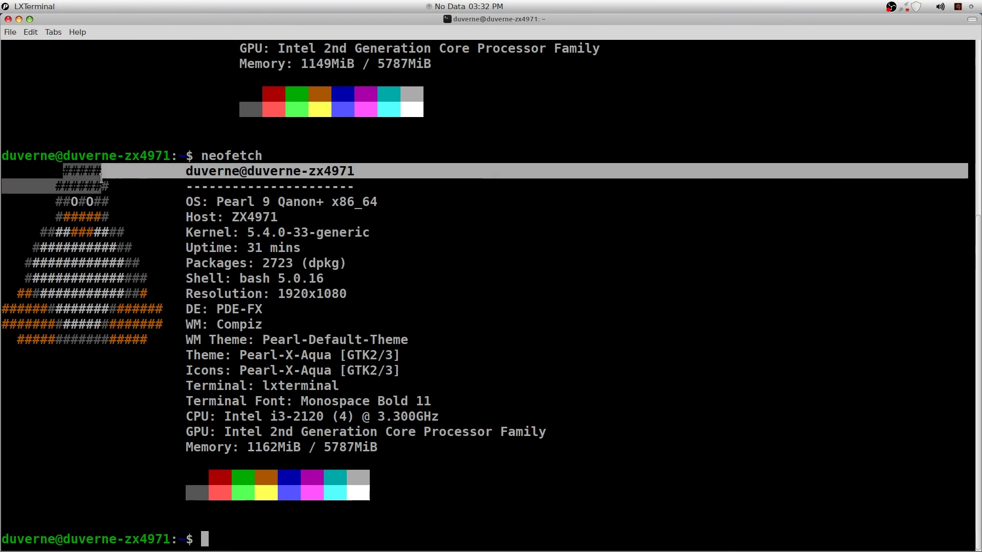
{"action": "left_click", "coordinate": [90, 226]}
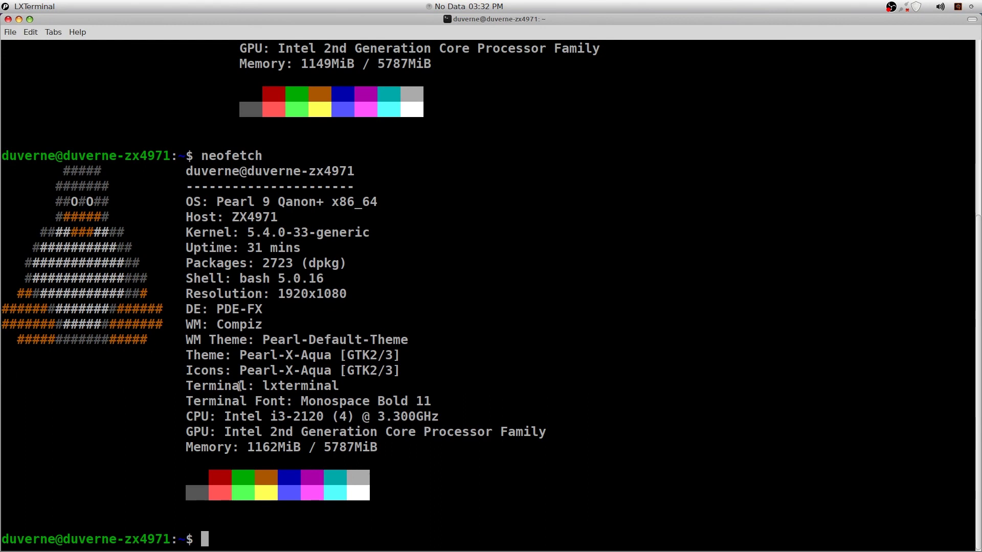
Close the enlarged terminal and open a fresh one, placing it partly clear of the Pictures file manager window
{"action": "left_click", "coordinate": [19, 20]}
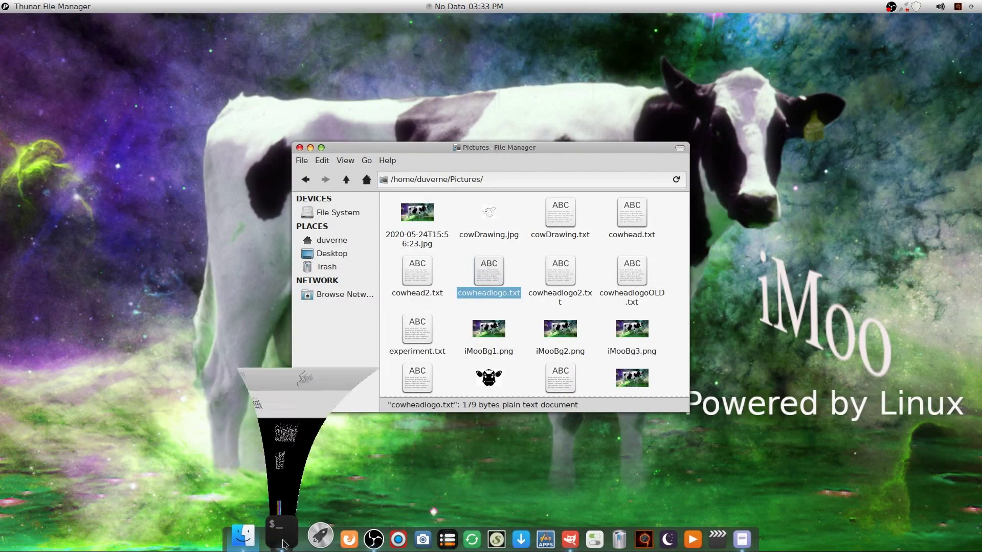
{"action": "left_click", "coordinate": [282, 539]}
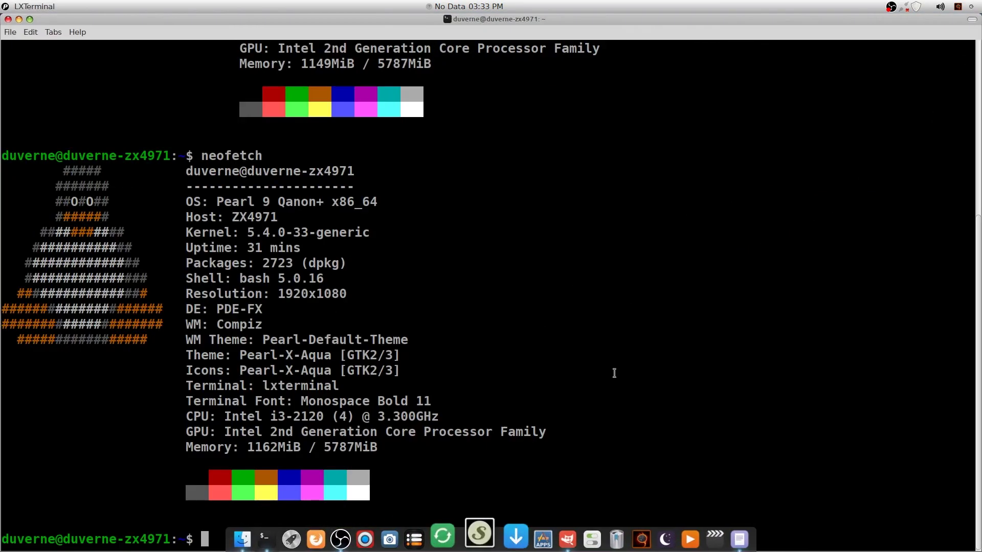
{"action": "left_click", "coordinate": [30, 19]}
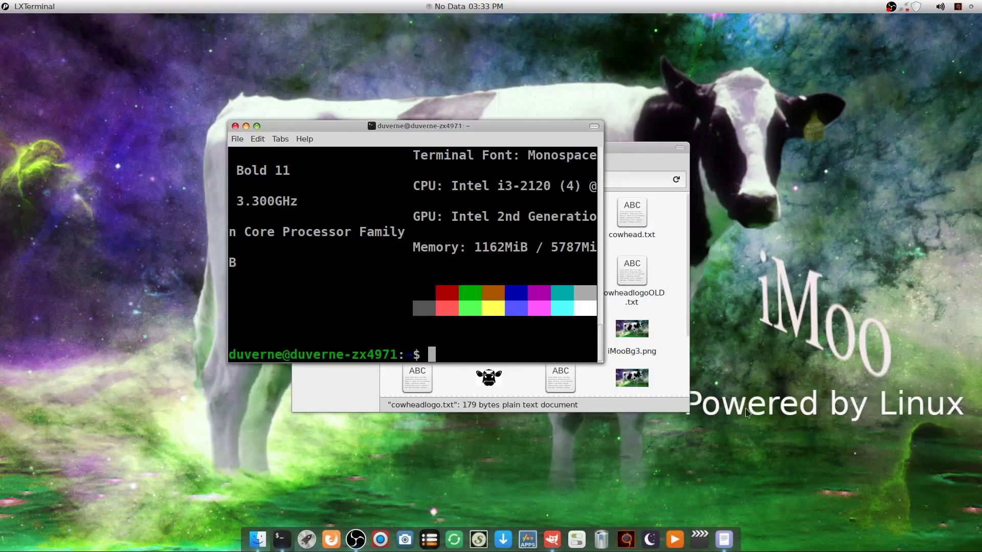
{"action": "left_click", "coordinate": [236, 127]}
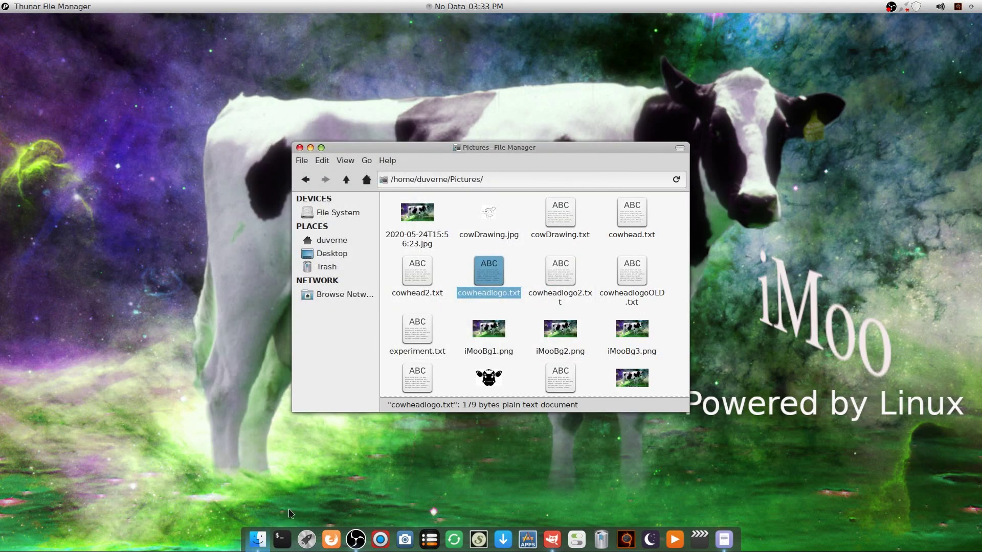
{"action": "left_click", "coordinate": [282, 539]}
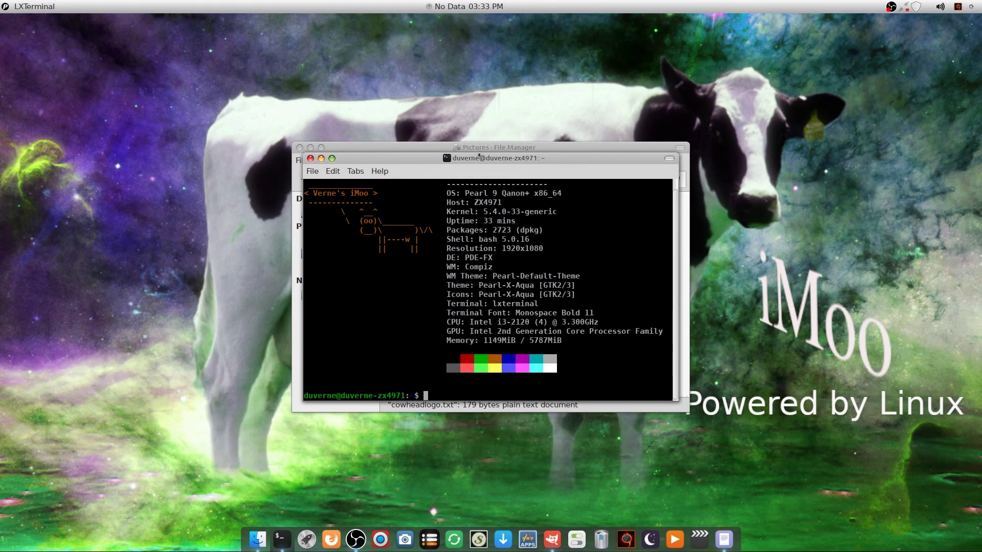
{"action": "left_click_drag", "start_coordinate": [492, 157], "coordinate": [315, 111]}
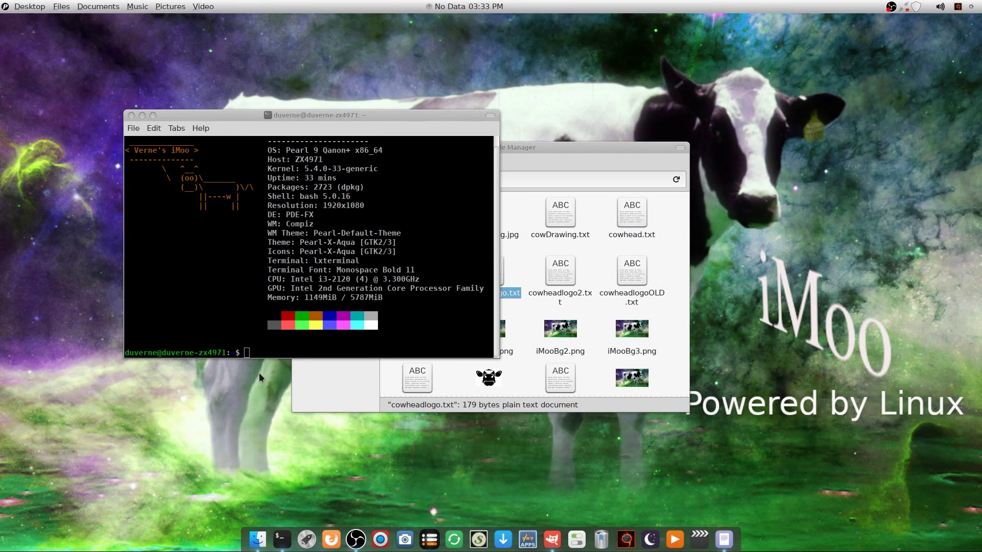
{"action": "left_click", "coordinate": [263, 352]}
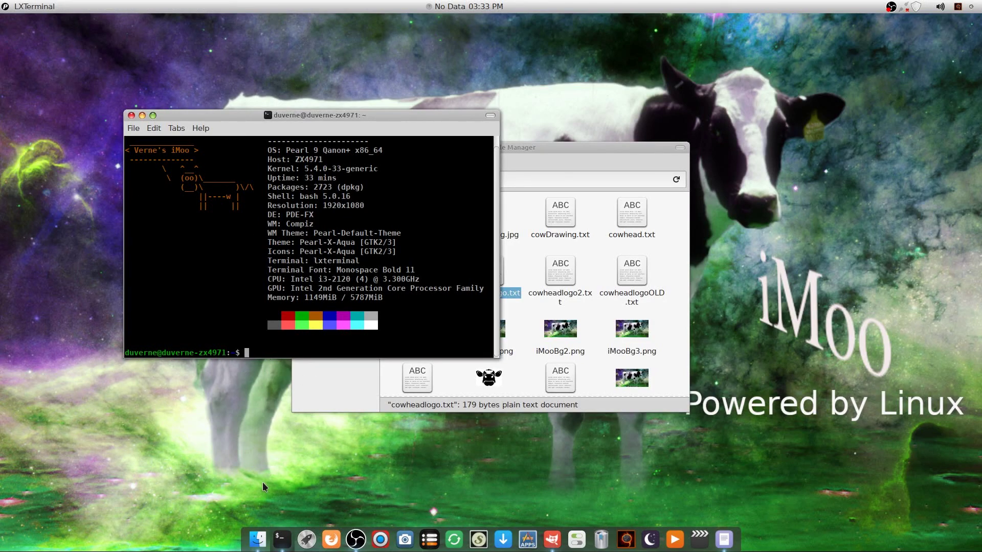
Begin the command neofetch --source at the prompt and place the Pictures file manager beside the terminal
{"action": "type", "text": "neofetch --source"}
{"action": "mouse_move", "coordinate": [557, 148]}
{"action": "left_mouse_down"}
{"action": "mouse_move", "coordinate": [915, 125]}
{"action": "mouse_move", "coordinate": [758, 120]}
{"action": "left_mouse_up"}
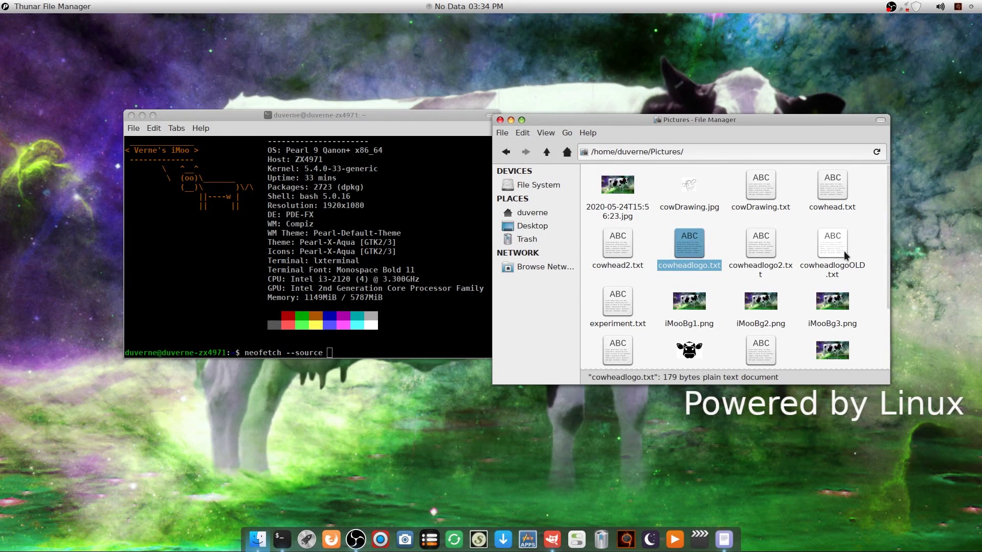
Try to insert cowheadlogoOLD.txt from the file manager into the unfinished neofetch command
{"action": "left_click_drag", "start_coordinate": [843, 251], "coordinate": [347, 346]}
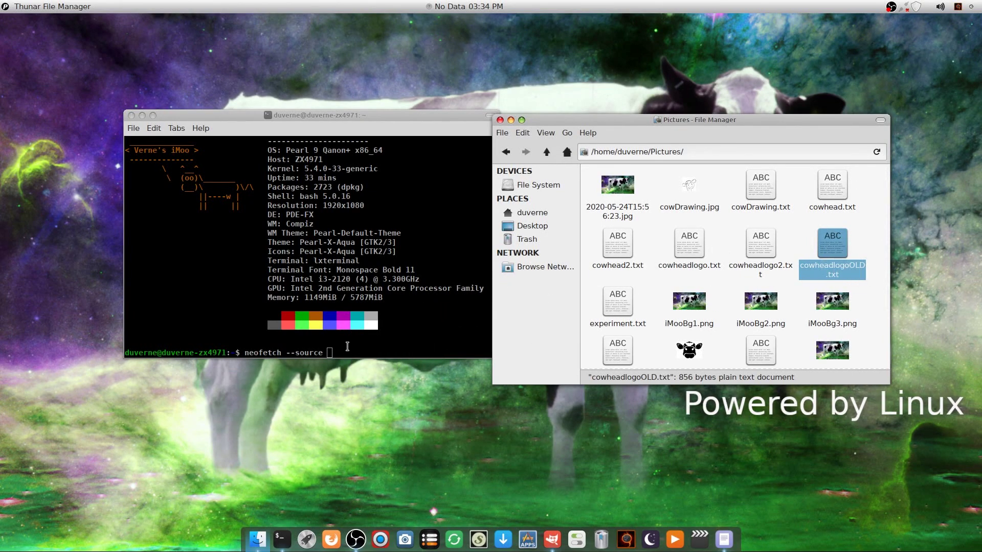
{"action": "left_click_drag", "start_coordinate": [833, 251], "coordinate": [363, 301]}
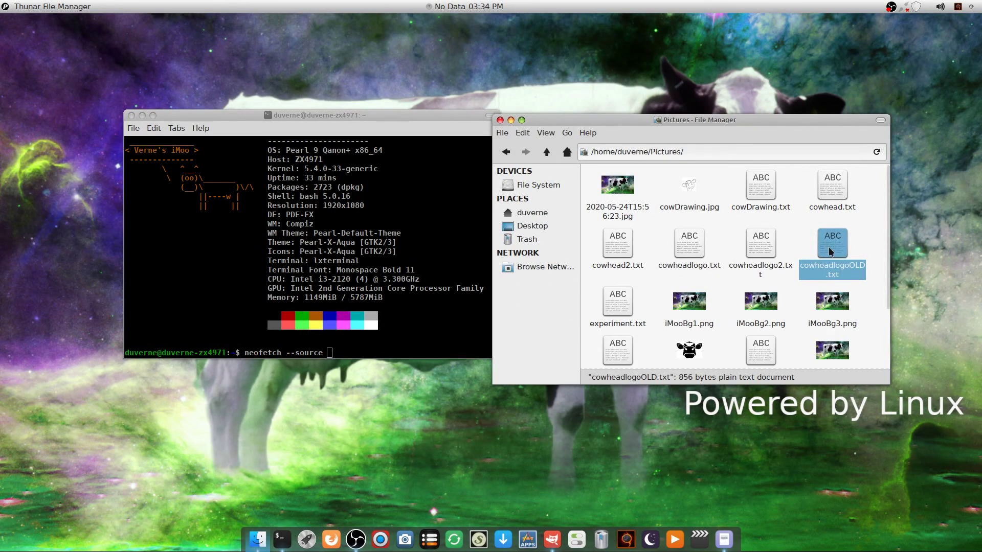
{"action": "left_click_drag", "start_coordinate": [832, 252], "coordinate": [390, 312]}
{"action": "left_click_drag", "start_coordinate": [832, 250], "coordinate": [355, 311]}
{"action": "left_click_drag", "start_coordinate": [128, 233], "coordinate": [373, 242]}
{"action": "left_click_drag", "start_coordinate": [832, 246], "coordinate": [433, 265]}
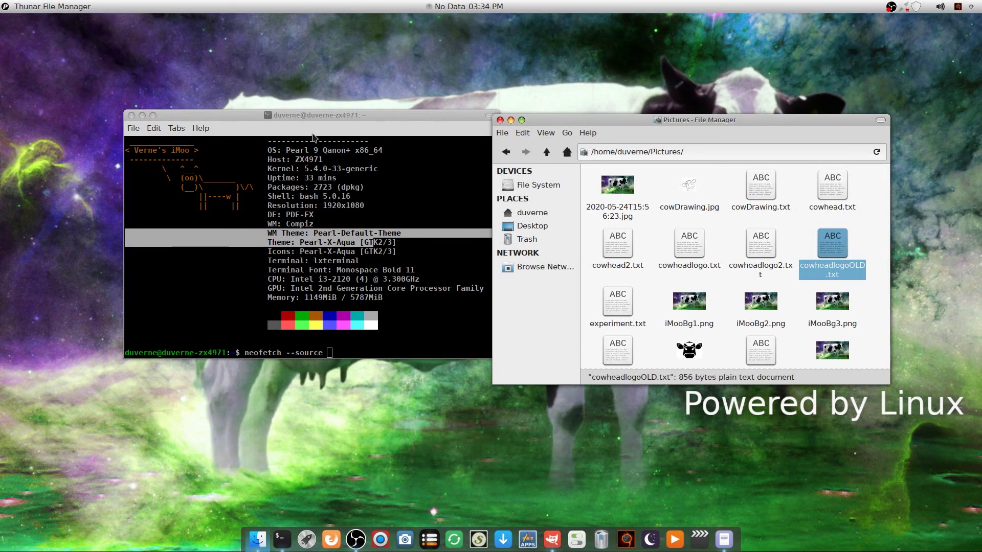
Copy the Pictures folder path from the file manager and paste it after neofetch --source in the terminal
{"action": "left_click", "coordinate": [311, 115]}
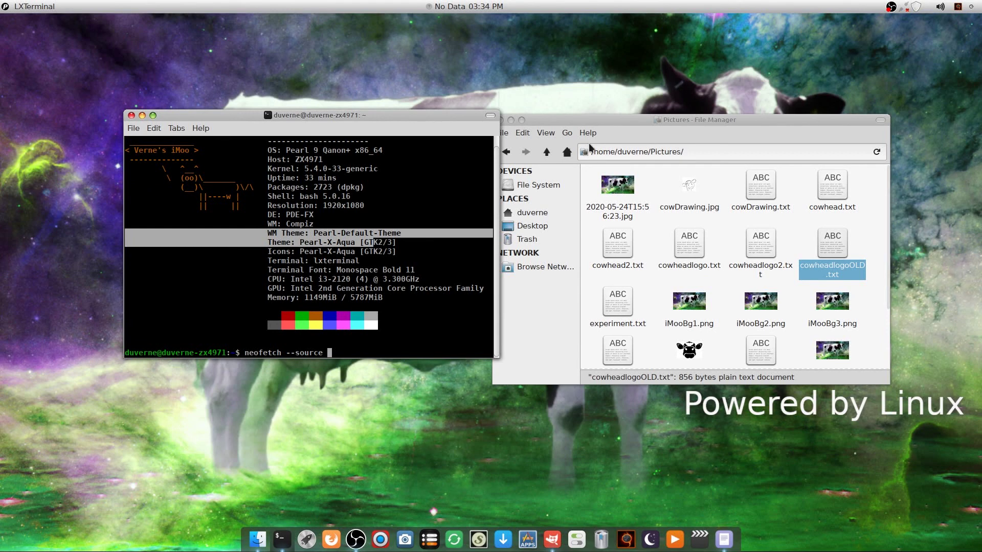
{"action": "left_click_drag", "start_coordinate": [592, 151], "coordinate": [683, 161]}
{"action": "right_click", "coordinate": [678, 153]}
{"action": "left_click", "coordinate": [692, 174]}
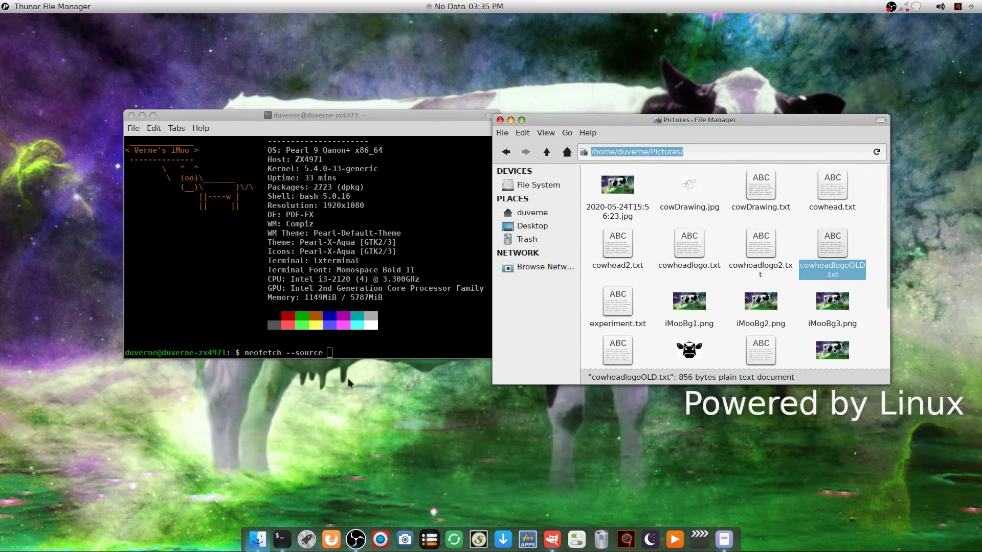
{"action": "left_click", "coordinate": [325, 350]}
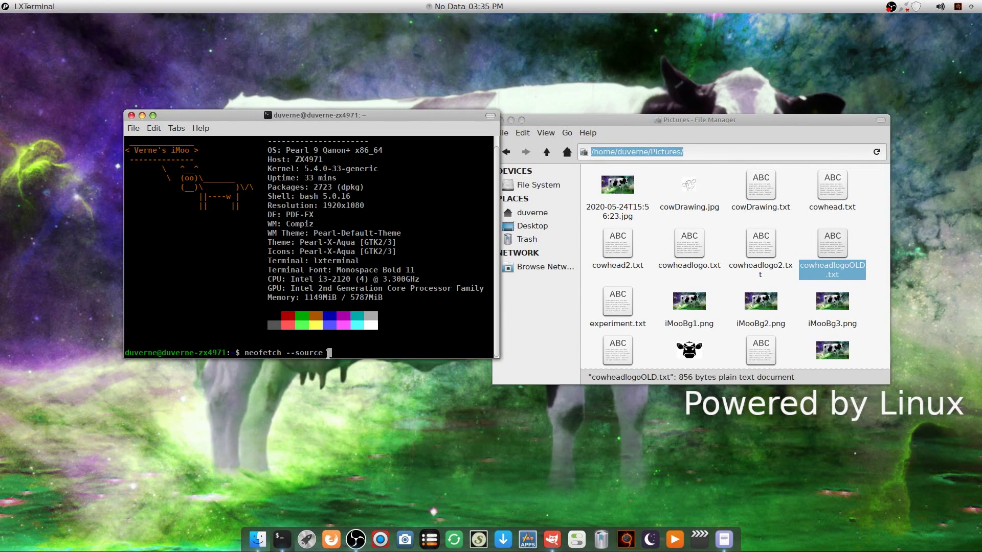
{"action": "right_click", "coordinate": [329, 352]}
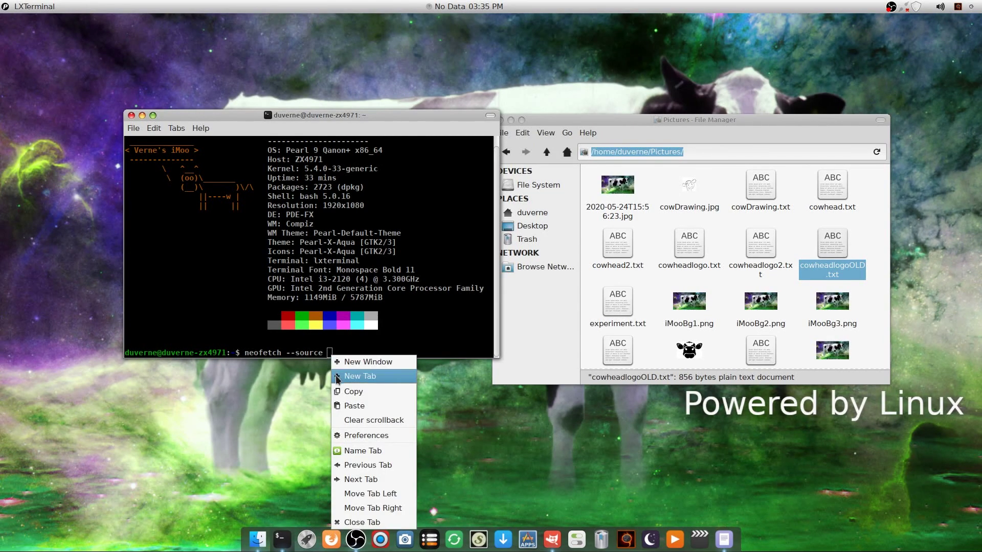
{"action": "left_click", "coordinate": [364, 406]}
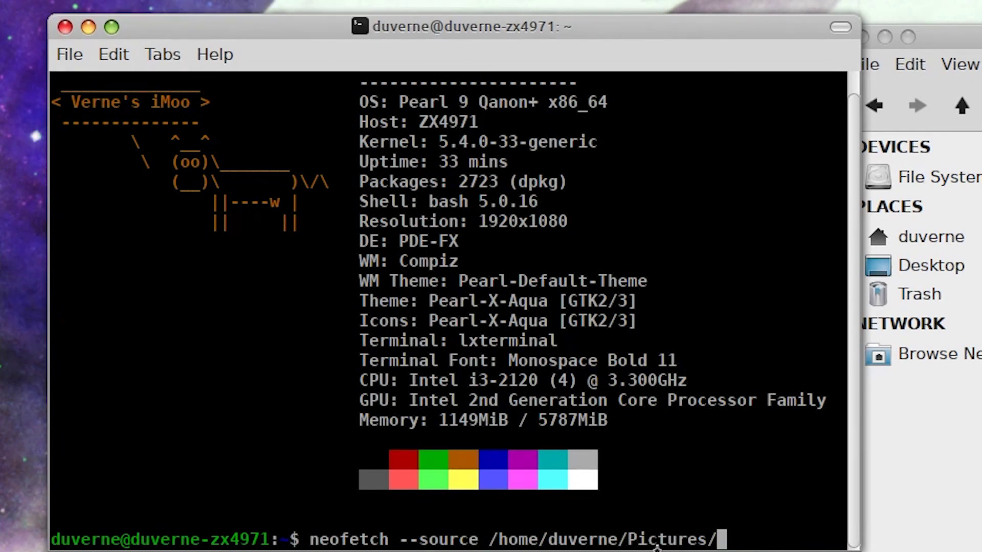
Complete the neofetch source path with the file name cowheadlogoOLD.txt
{"action": "type", "text": "cow"}
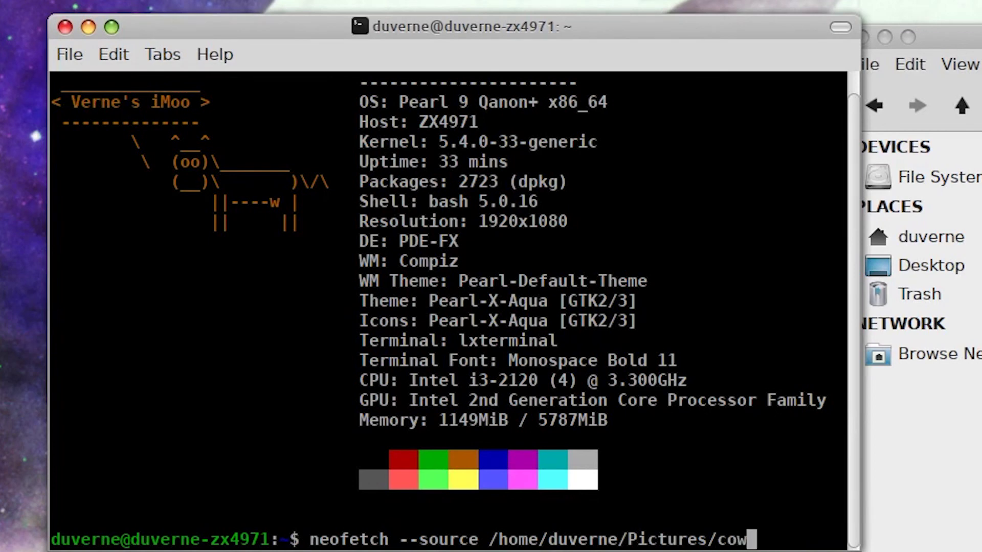
{"action": "type", "text": "head"}
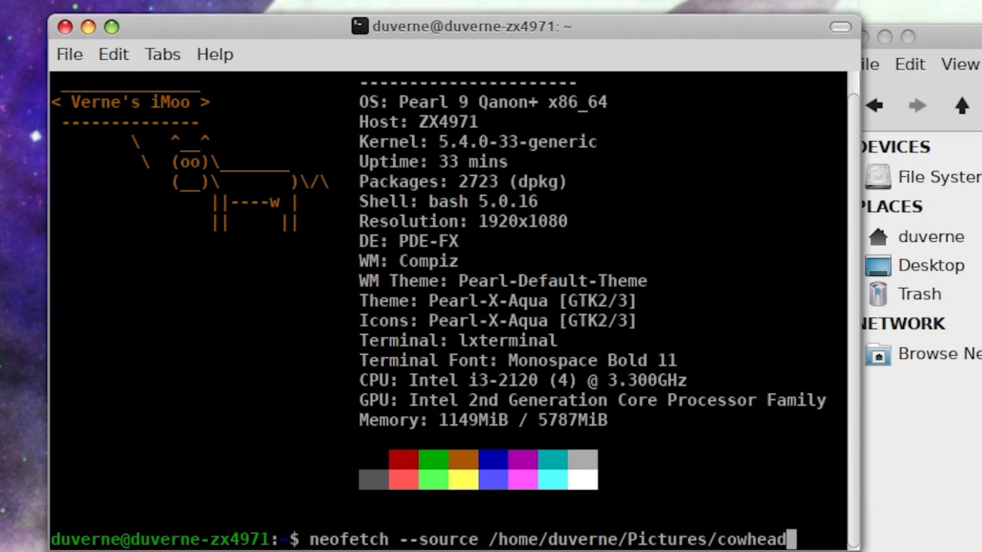
{"action": "type", "text": "L"}
{"action": "key", "text": "BackSpace"}
{"action": "type", "text": "logoOL"}
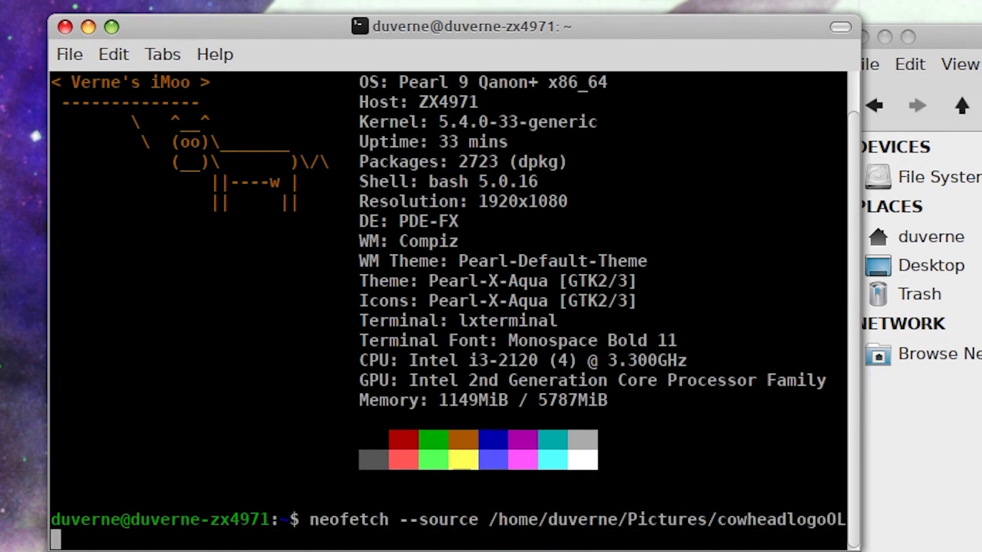
{"action": "type", "text": "D."}
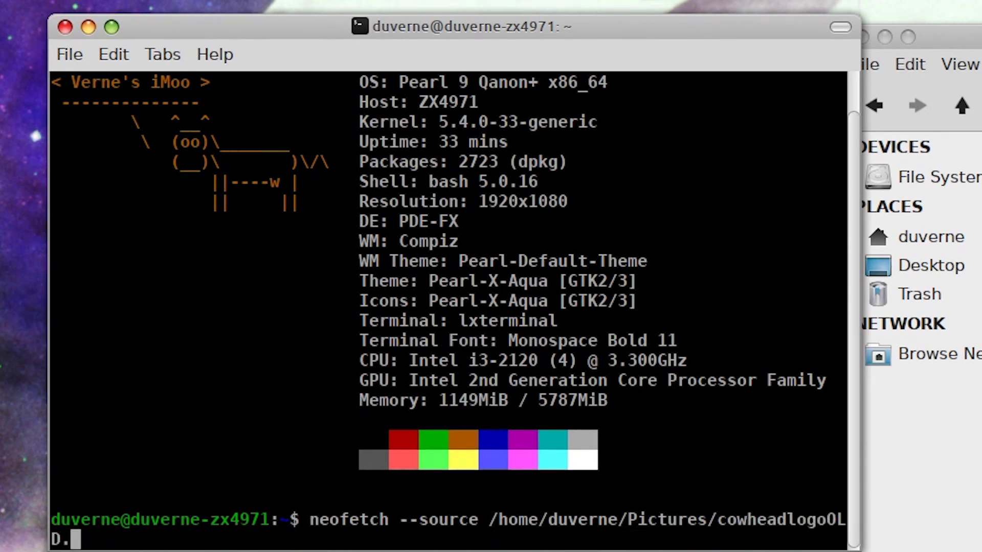
{"action": "type", "text": "txt"}
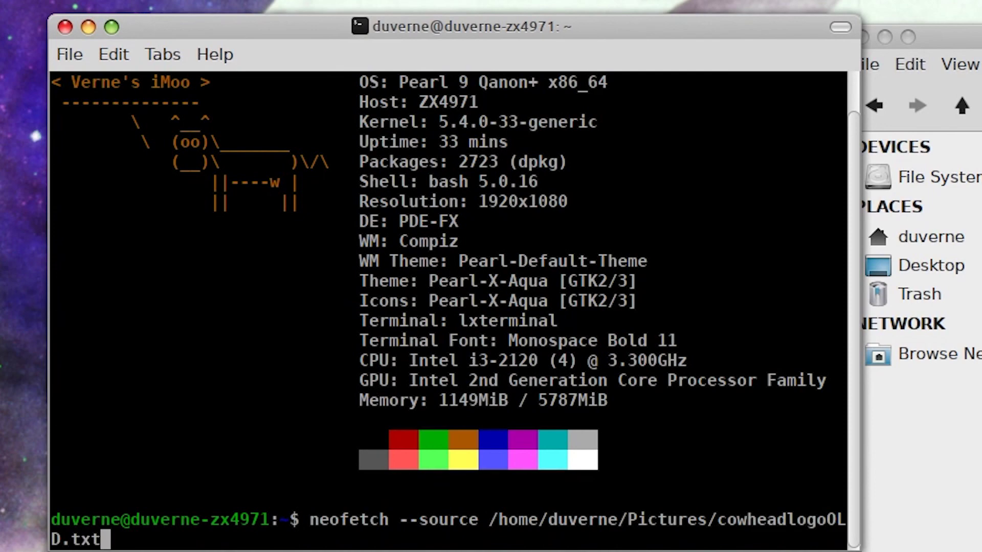
Move the terminal clear of the file manager and run the prepared neofetch command with cowheadlogoOLD.txt as the logo source
{"action": "left_click_drag", "start_coordinate": [691, 27], "coordinate": [579, 10]}
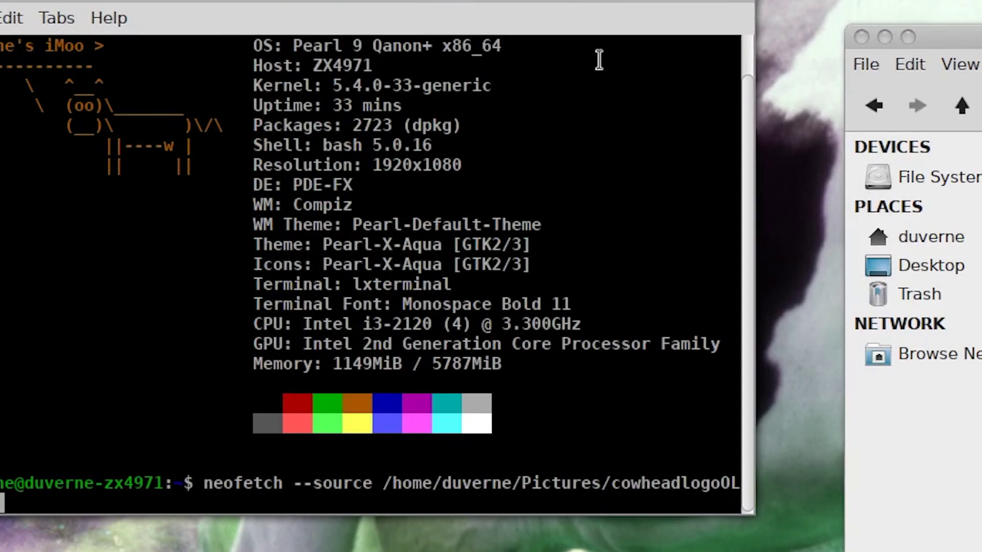
{"action": "key", "text": "Return"}
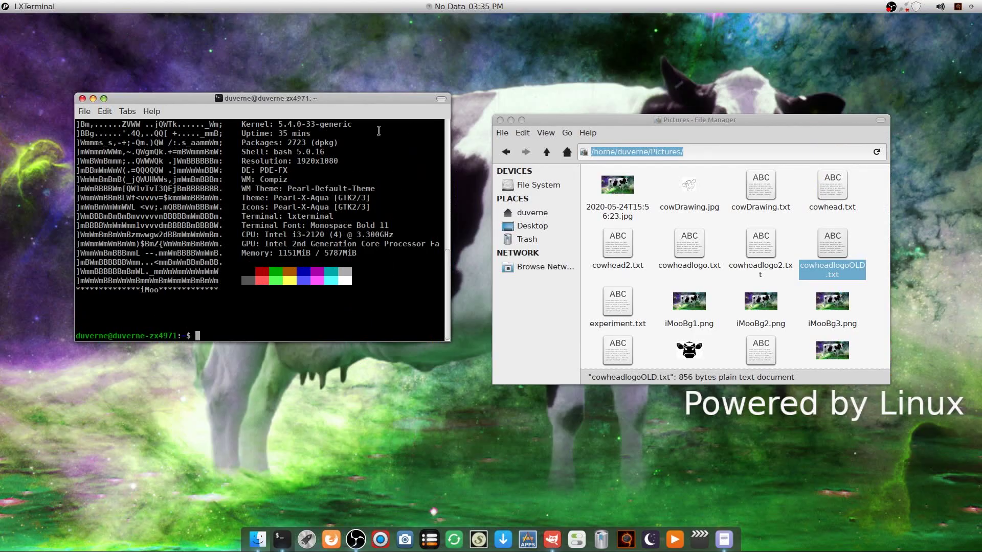
{"action": "scroll", "coordinate": [380, 208], "scroll_direction": "up", "scroll_amount": 2}
{"action": "scroll", "coordinate": [385, 196], "scroll_direction": "down", "scroll_amount": 4}
Maximize the terminal and enlarge its text by six zoom levels to examine the neofetch output with the old cow head logo
{"action": "left_click", "coordinate": [104, 99]}
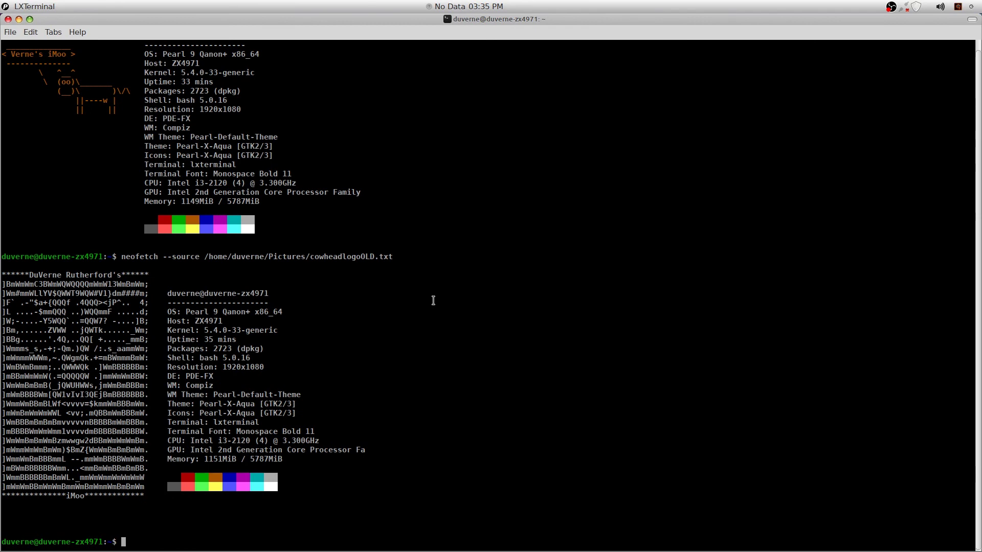
{"action": "key", "text": "ctrl+plus"}
{"action": "key", "text": "ctrl+plus"}
{"action": "key", "text": "ctrl+plus"}
{"action": "key", "text": "ctrl+plus"}
{"action": "key", "text": "ctrl+plus"}
{"action": "key", "text": "ctrl+plus"}
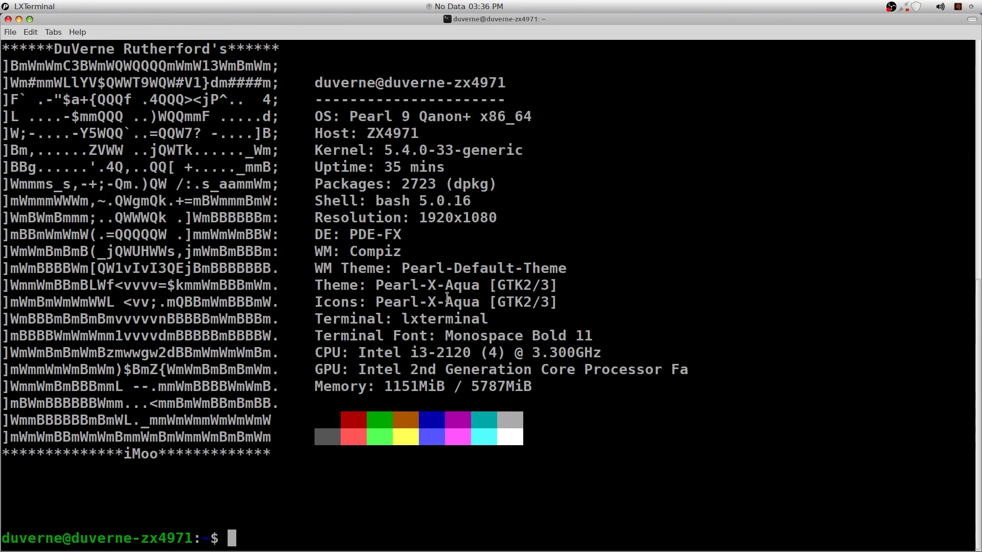
Close the terminal and the Pictures file manager window to return to the empty desktop
{"action": "left_click", "coordinate": [8, 20]}
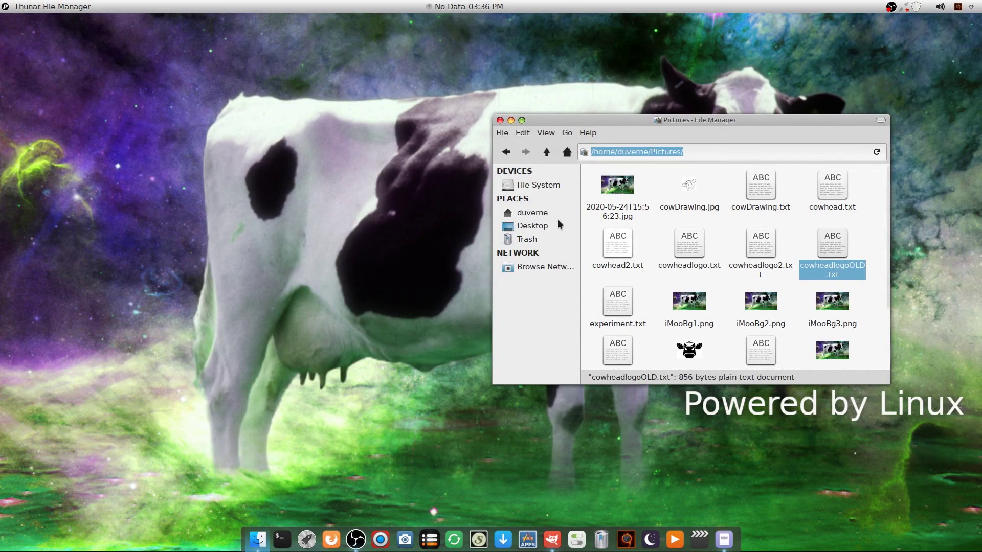
{"action": "left_click", "coordinate": [500, 120]}
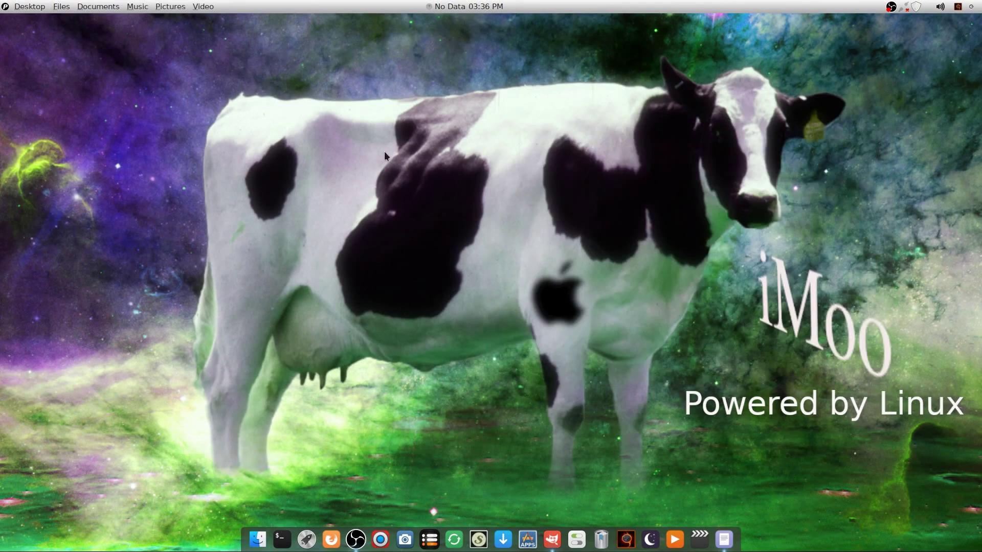